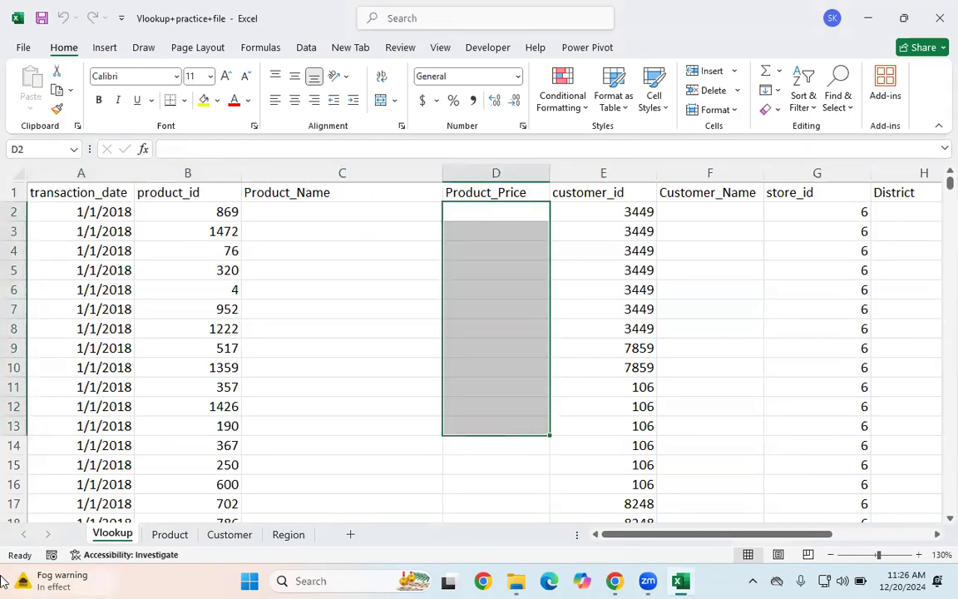
# Step: Examine the Product sheet's Product_id, Product_name and Product_retail_price columns
pyautogui.click(151, 536)
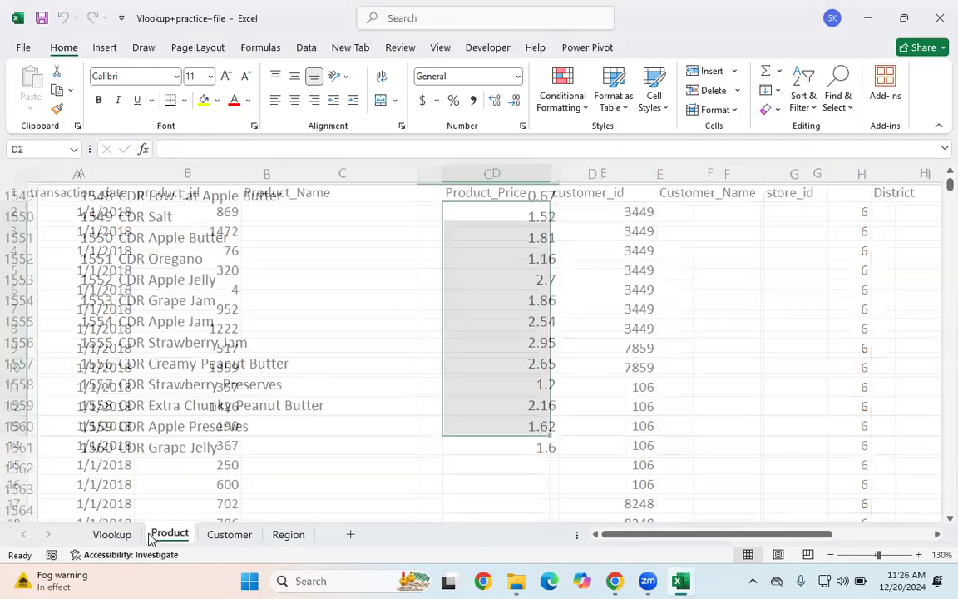
pyautogui.click(95, 384)
pyautogui.hotkey('ctrl', 'Home')
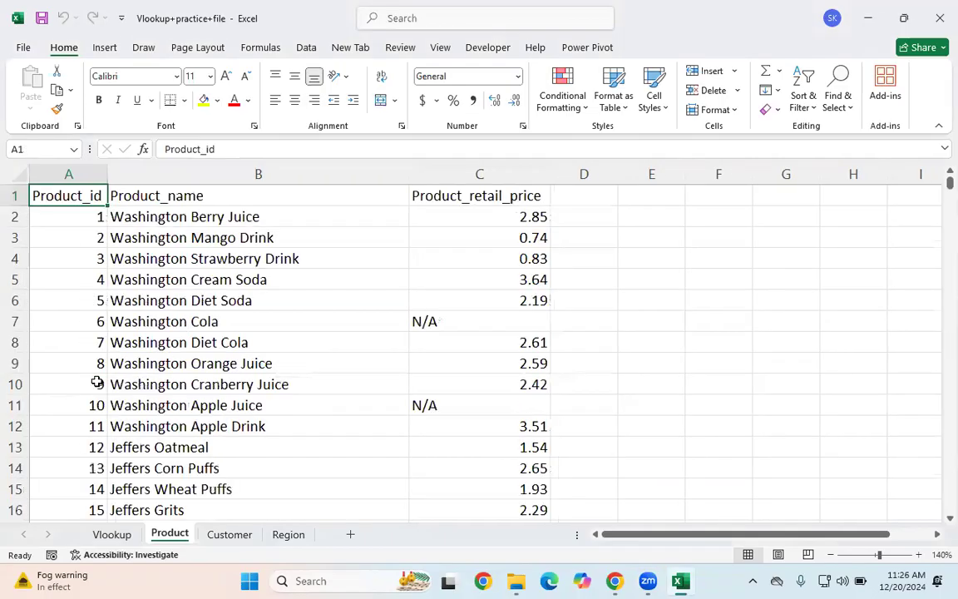
pyautogui.click(187, 237)
pyautogui.moveTo(71, 216); pyautogui.dragTo(53, 488)
pyautogui.click(87, 234)
pyautogui.moveTo(170, 217); pyautogui.dragTo(234, 441)
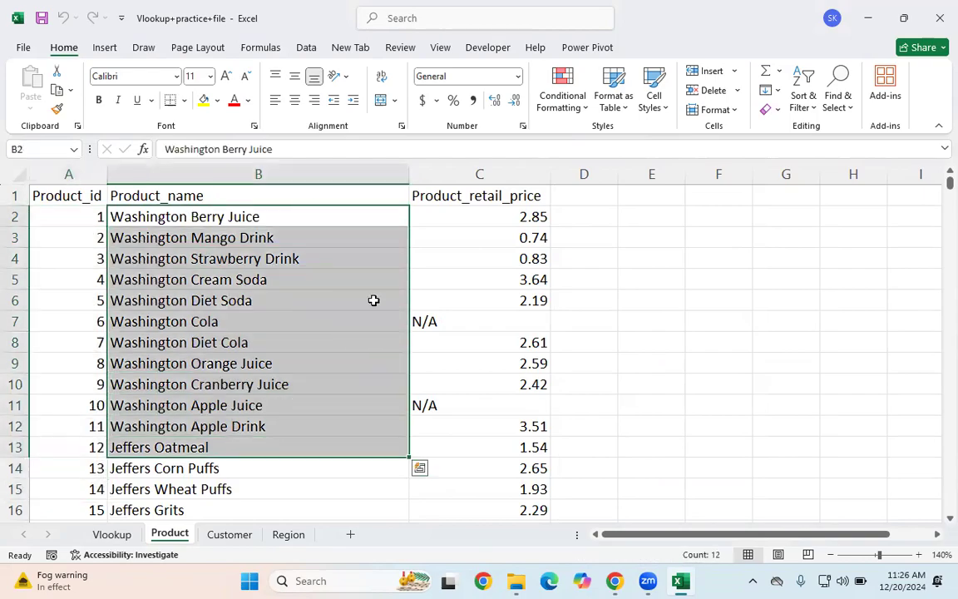
pyautogui.moveTo(491, 224); pyautogui.dragTo(481, 424)
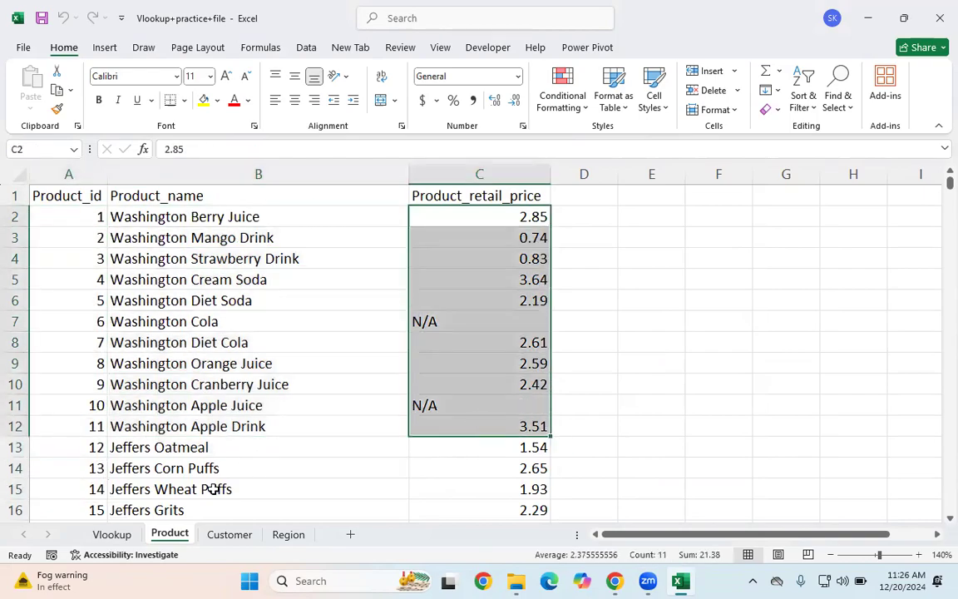
# Step: Review the Vlookup sheet's product_id column and the empty Product_Name and Product_Price columns
pyautogui.click(111, 534)
pyautogui.click(177, 216)
pyautogui.click(317, 228)
pyautogui.press('Right')
pyautogui.press('Right')
pyautogui.moveTo(203, 213); pyautogui.dragTo(207, 447)
pyautogui.click(342, 211)
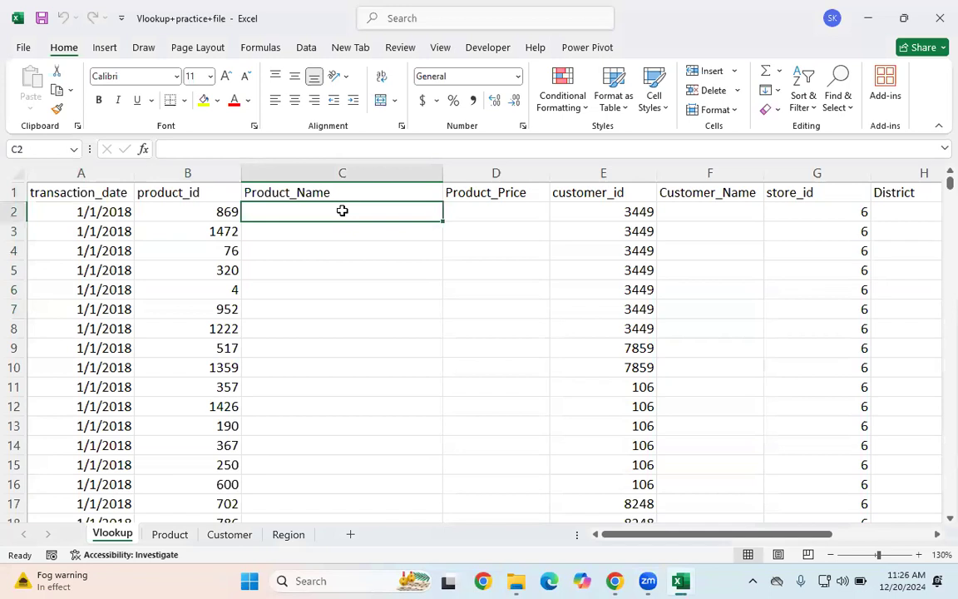
pyautogui.moveTo(197, 224); pyautogui.dragTo(198, 267)
pyautogui.moveTo(338, 209); pyautogui.dragTo(345, 268)
pyautogui.moveTo(545, 235); pyautogui.dragTo(545, 234)
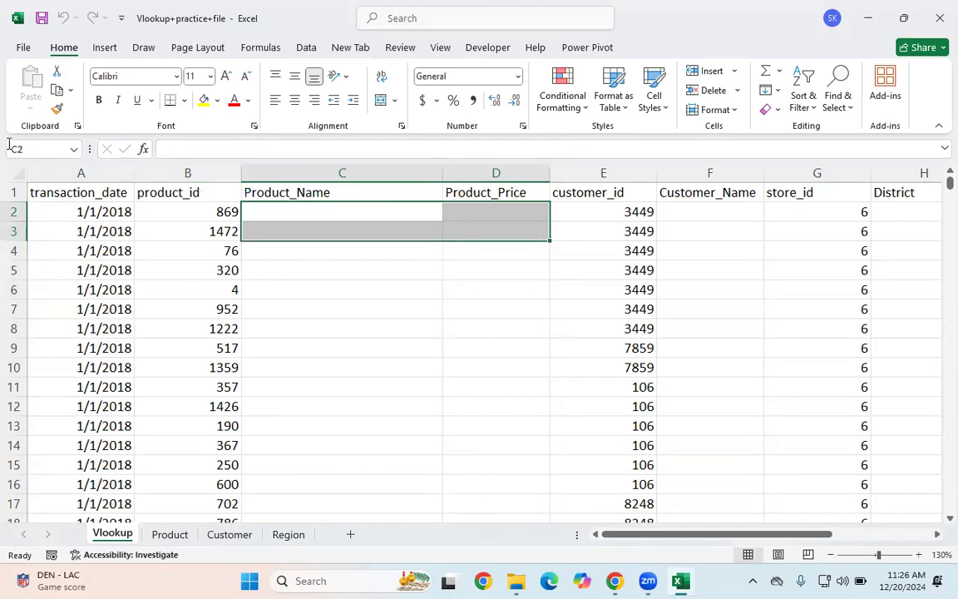
pyautogui.click(172, 212)
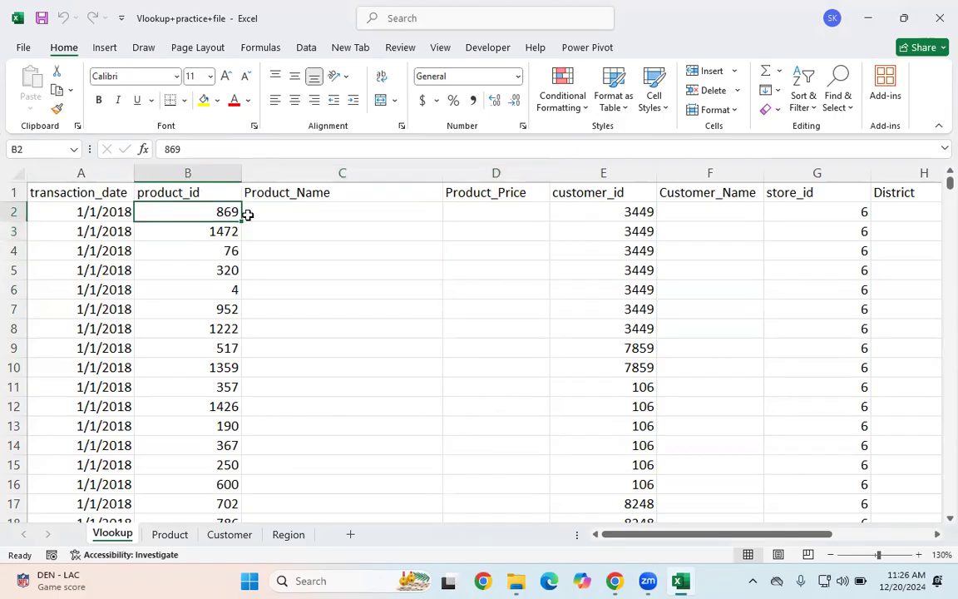
# Step: Search the Product sheet for product ID 869 and inspect its name and retail price
pyautogui.click(169, 535)
pyautogui.click(264, 366)
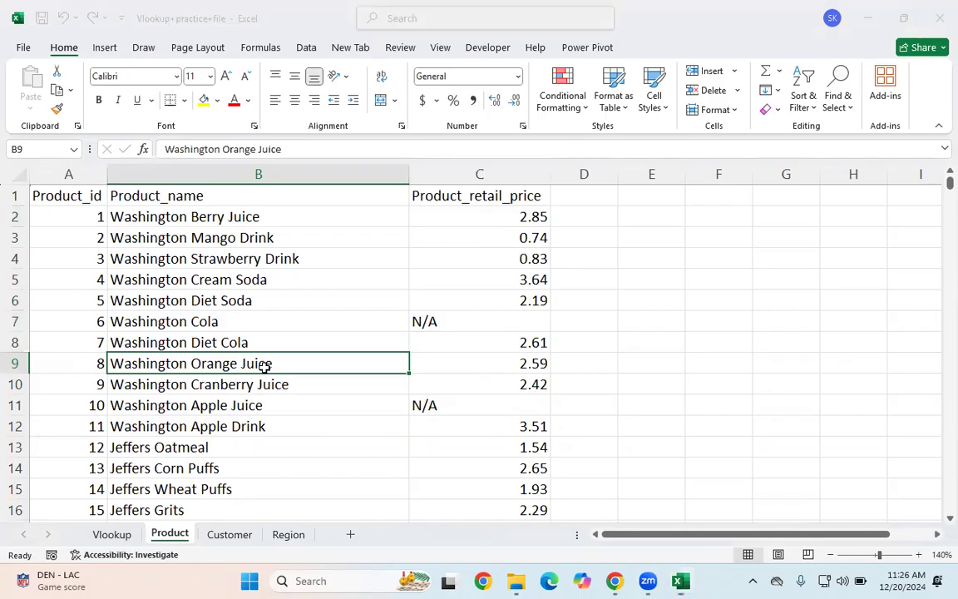
pyautogui.hotkey('ctrl', 'f')
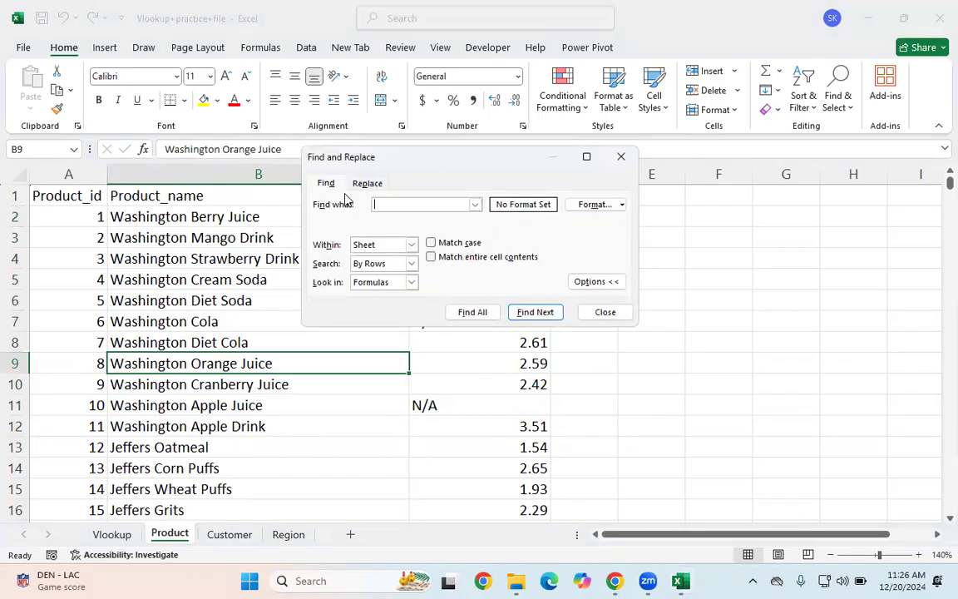
pyautogui.write('869')
pyautogui.press('Return')
pyautogui.click(59, 372)
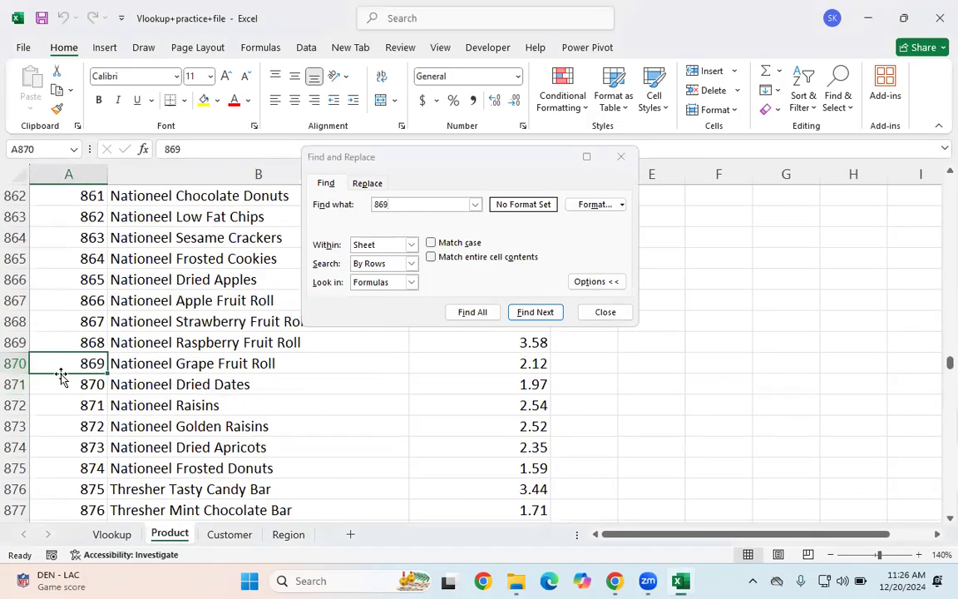
pyautogui.click(620, 157)
pyautogui.press('Escape')
pyautogui.click(158, 366)
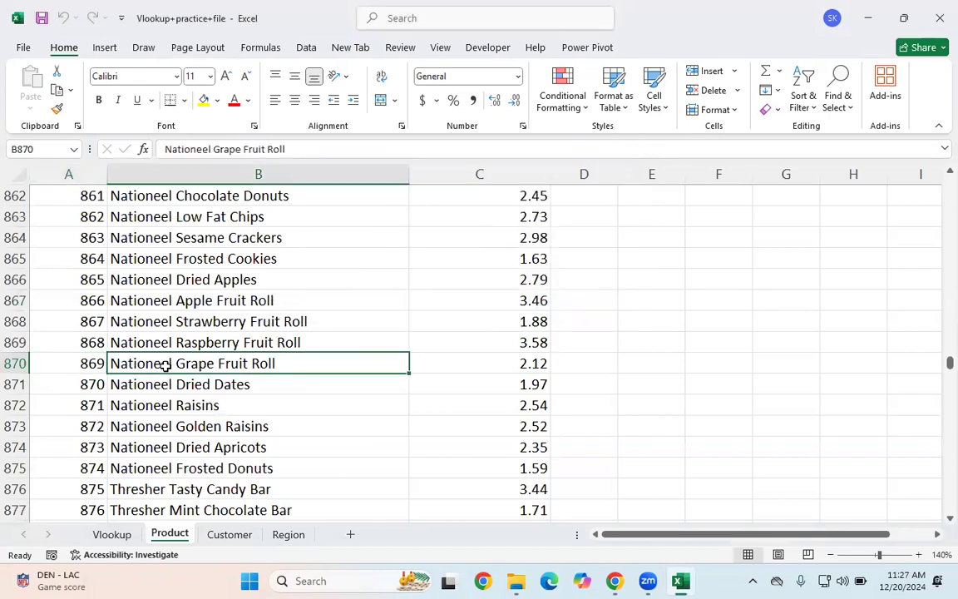
pyautogui.click(556, 364)
pyautogui.moveTo(145, 346); pyautogui.dragTo(499, 384)
# Step: Review the product IDs on the Vlookup sheet again against the empty Product_Name cells
pyautogui.click(113, 534)
pyautogui.moveTo(378, 211); pyautogui.dragTo(451, 212)
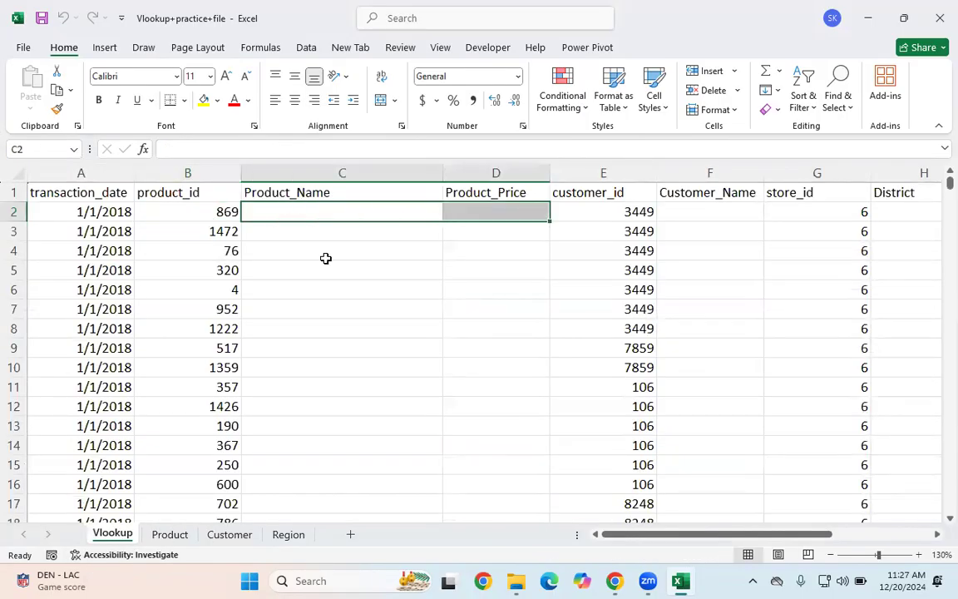
pyautogui.click(193, 231)
pyautogui.click(215, 290)
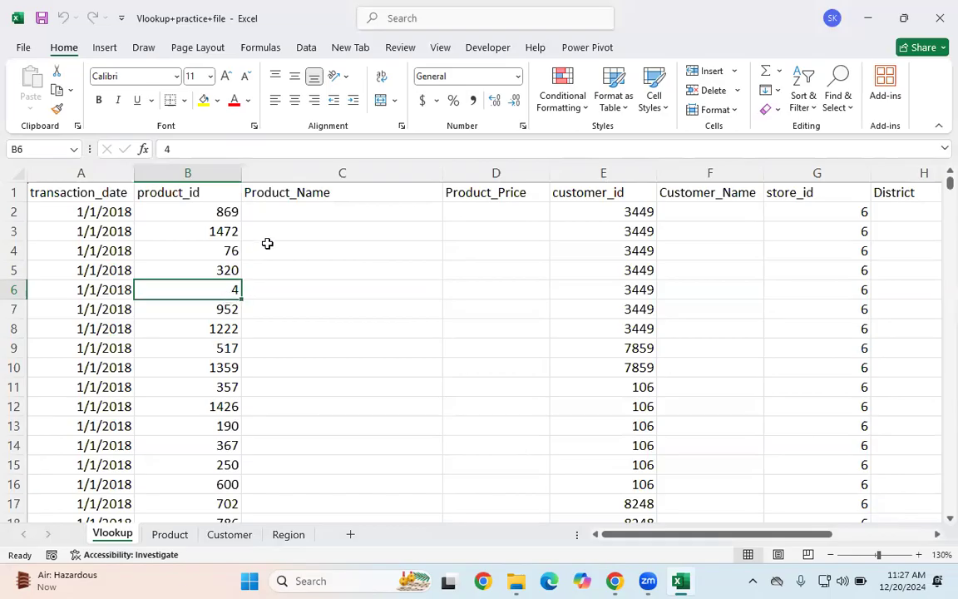
# Step: Examine the Product table's header row and data range from the top of the Product sheet
pyautogui.click(170, 534)
pyautogui.click(82, 216)
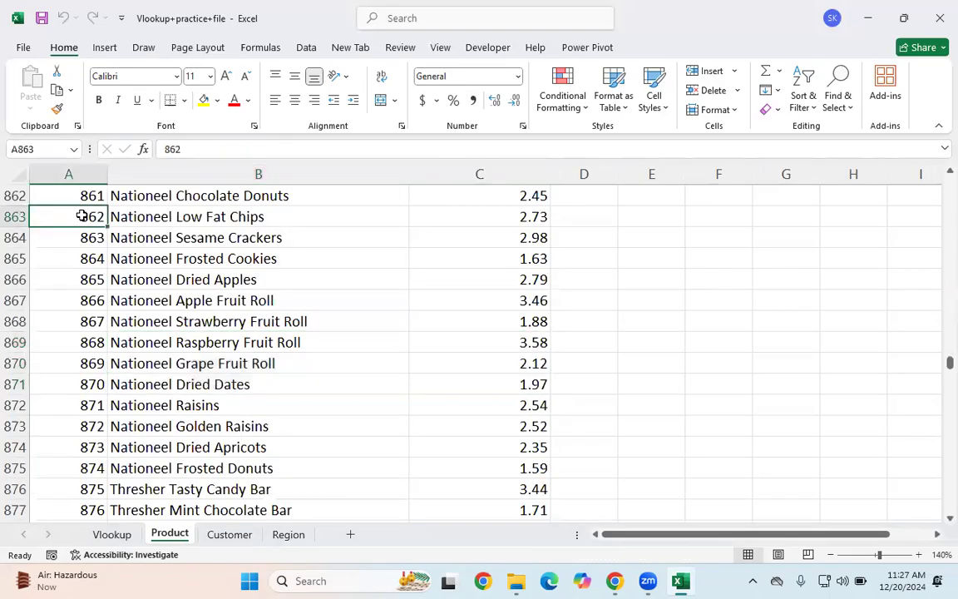
pyautogui.hotkey('ctrl', 'Home')
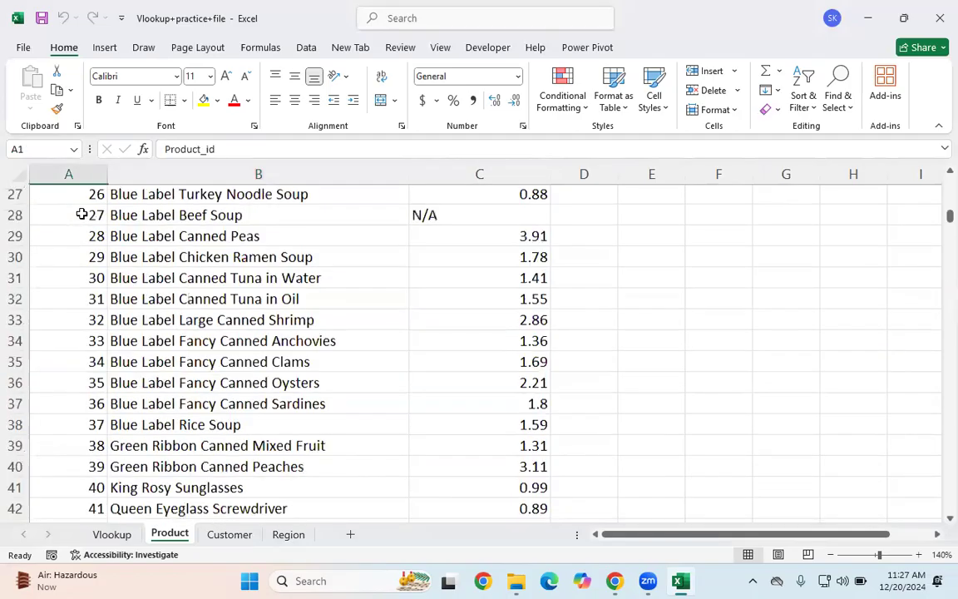
pyautogui.moveTo(82, 217); pyautogui.dragTo(411, 396)
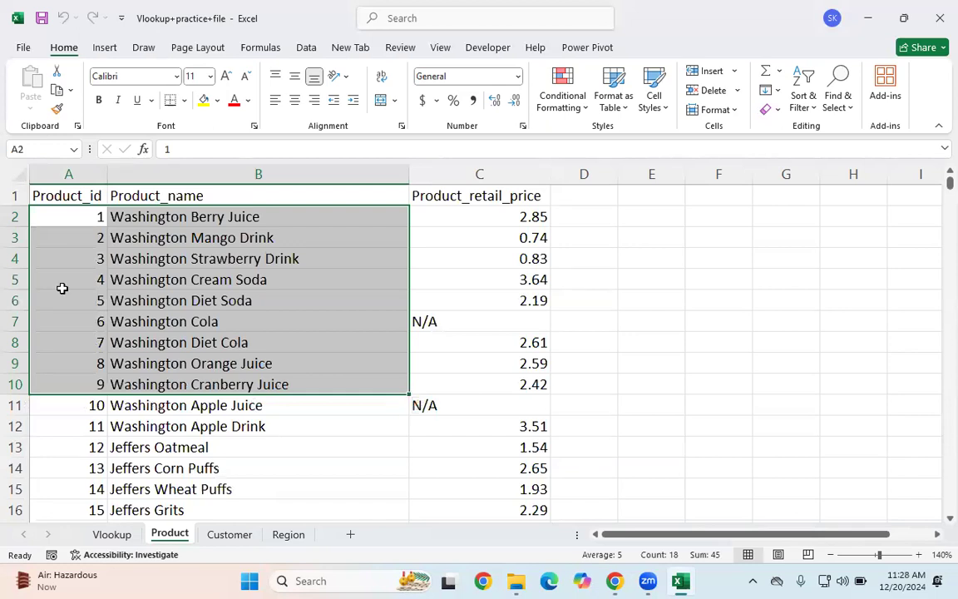
pyautogui.click(81, 194)
pyautogui.click(159, 194)
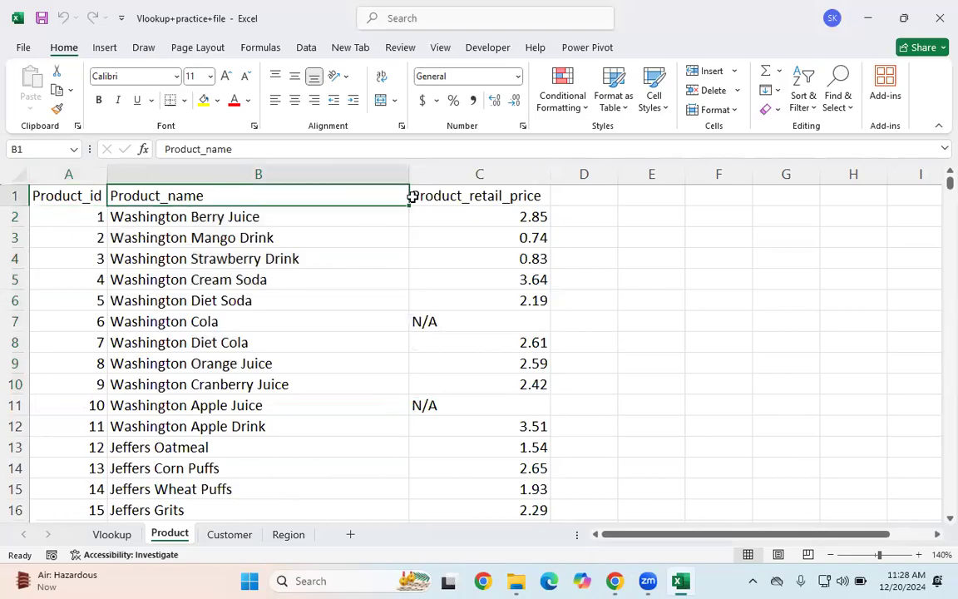
pyautogui.click(424, 194)
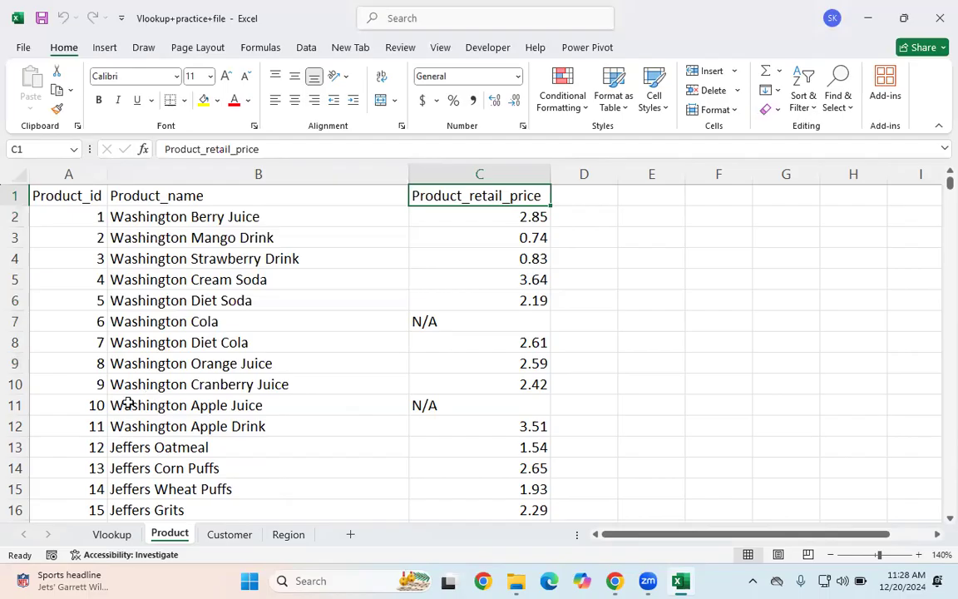
pyautogui.moveTo(59, 196); pyautogui.dragTo(453, 514)
pyautogui.click(428, 367)
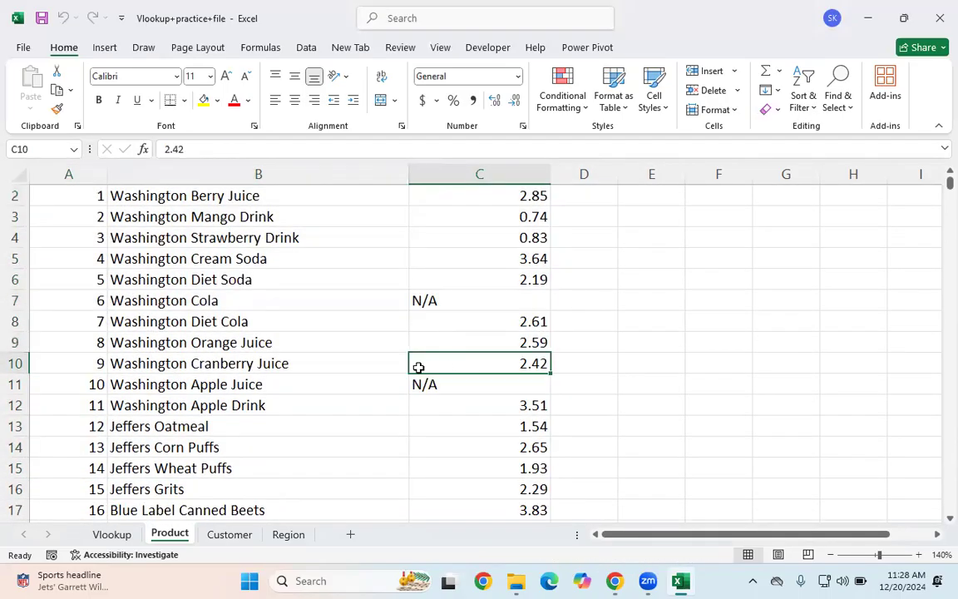
pyautogui.click(215, 381)
# Step: Copy the entire Product table and paste it transposed into a new sheet
pyautogui.hotkey('ctrl', 'a')
pyautogui.hotkey('ctrl', 'c')
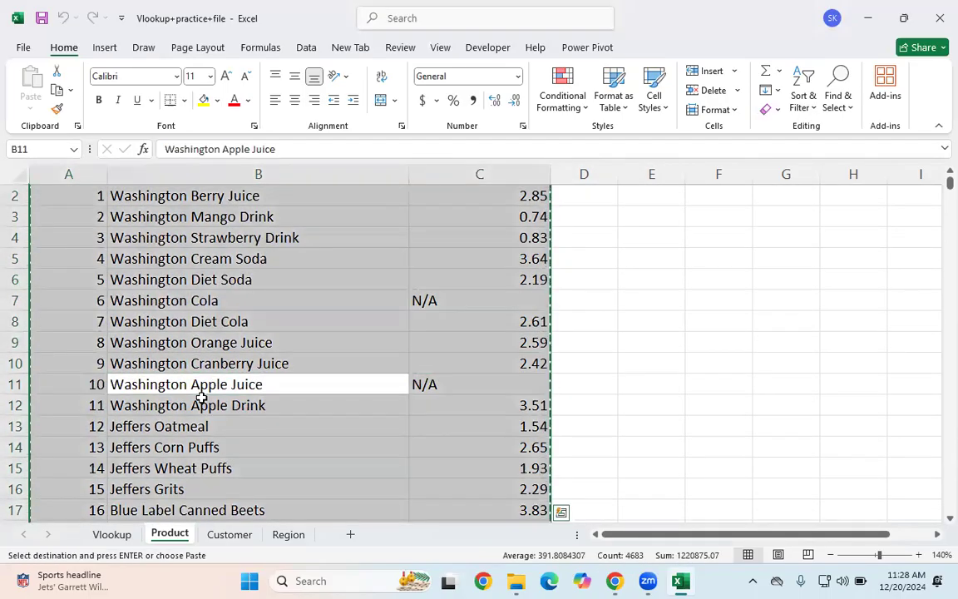
pyautogui.click(220, 534)
pyautogui.click(350, 533)
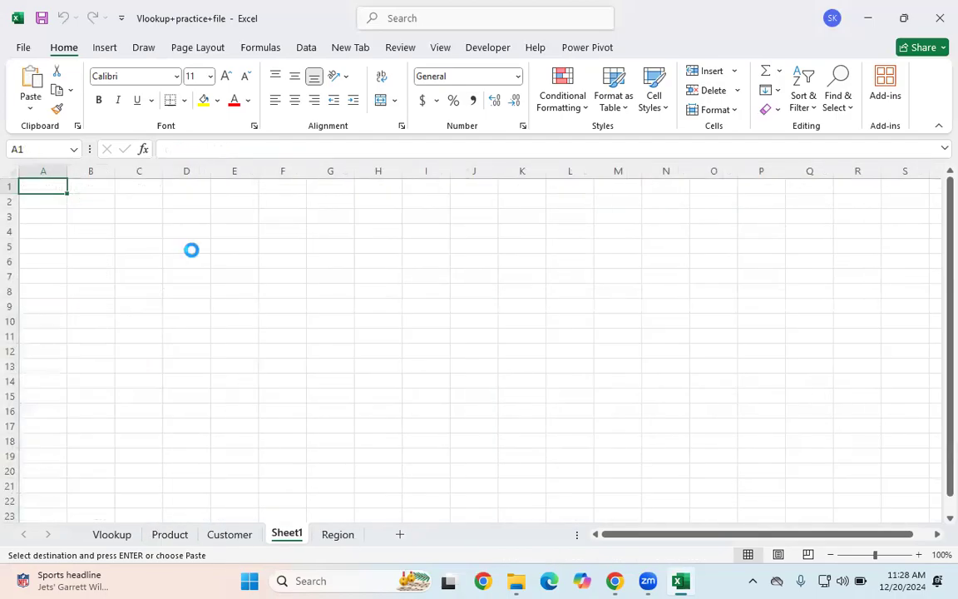
pyautogui.hotkey('ctrl', 'alt', 'v')
pyautogui.click(484, 321)
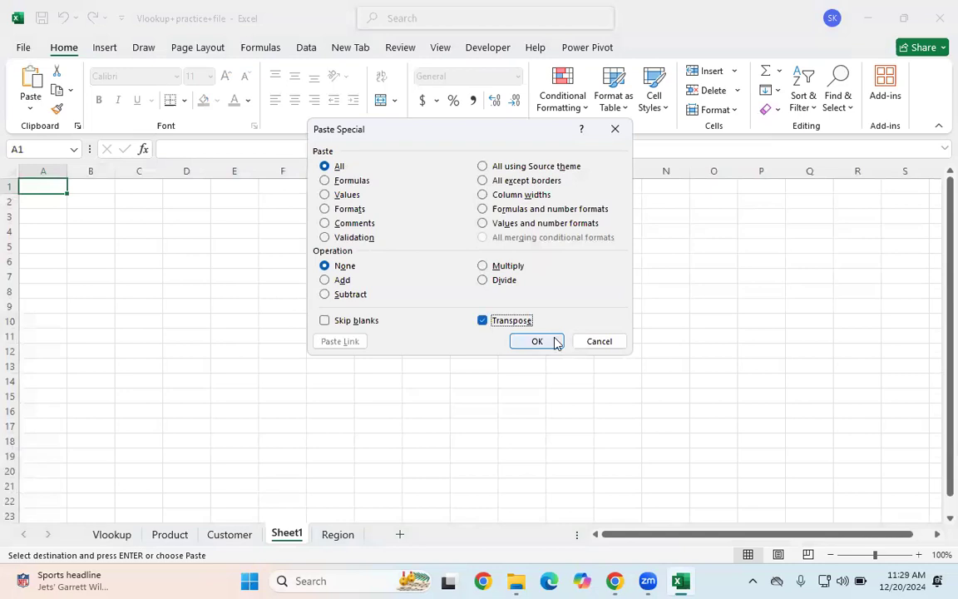
pyautogui.click(534, 341)
# Step: Autofit the widths of columns A and C on the new transposed sheet
pyautogui.click(247, 426)
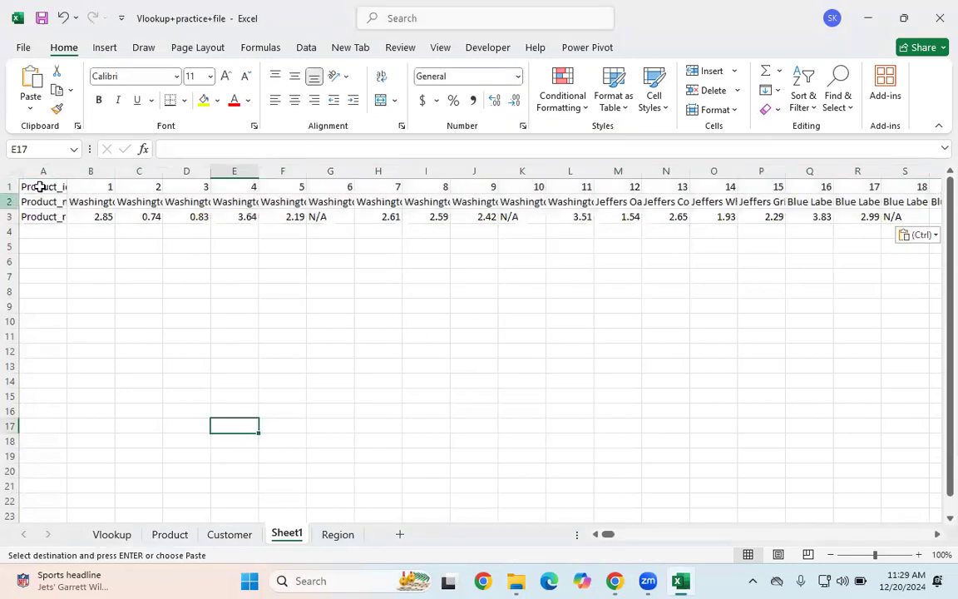
pyautogui.click(11, 201)
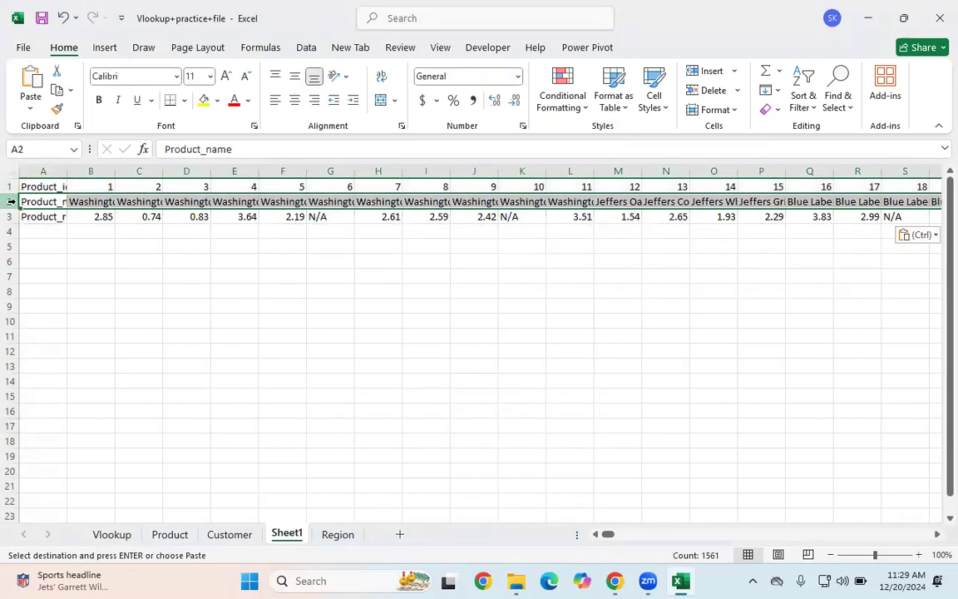
pyautogui.click(23, 186)
pyautogui.doubleClick(67, 170)
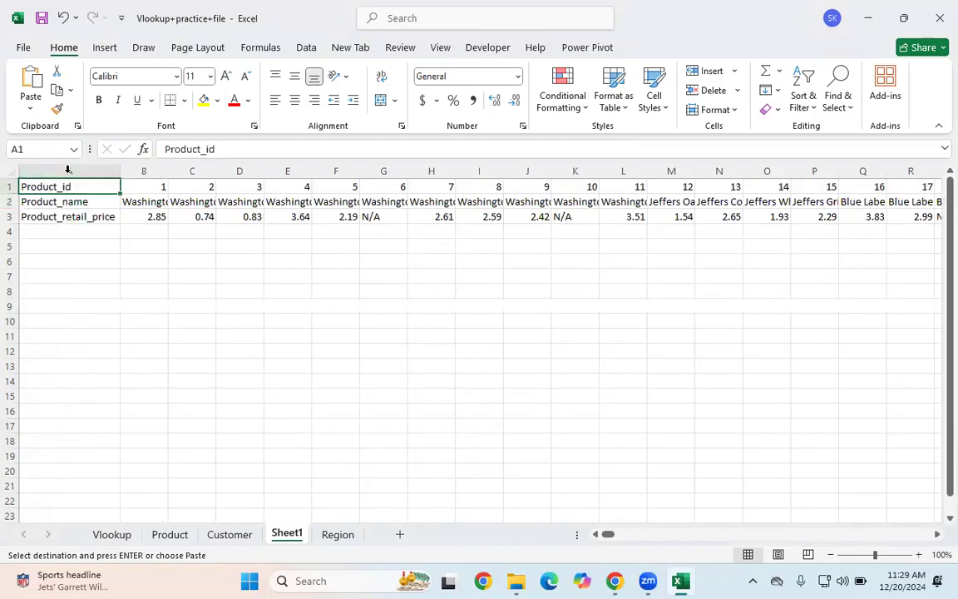
pyautogui.click(137, 231)
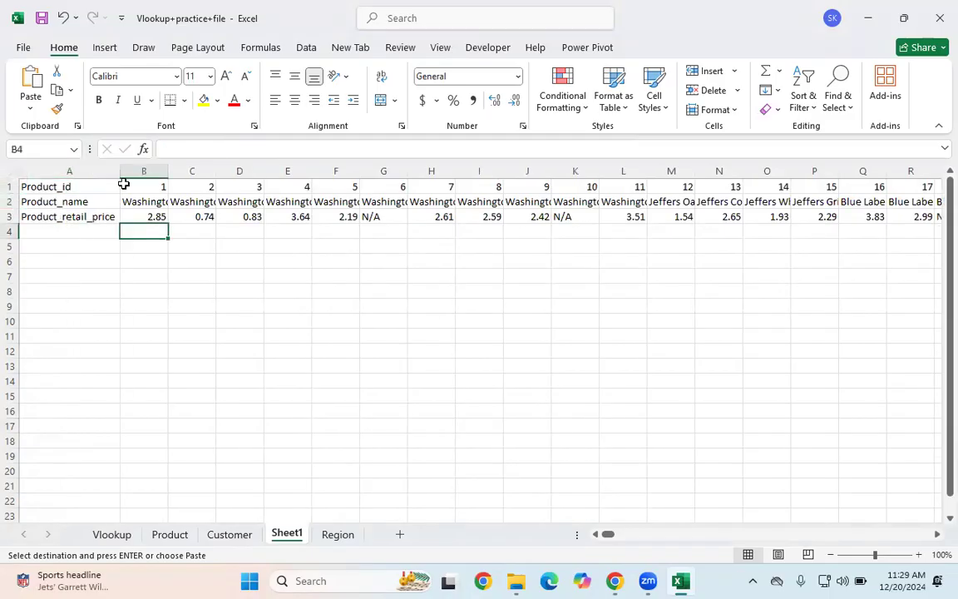
pyautogui.doubleClick(215, 171)
pyautogui.click(192, 367)
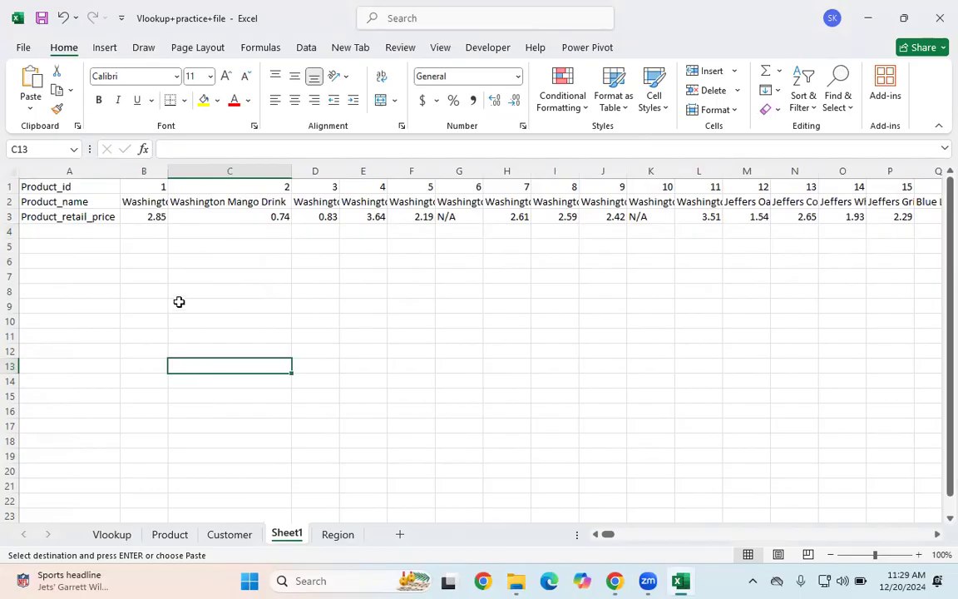
# Step: Scroll along the transposed Product_id row to inspect the horizontal layout
pyautogui.moveTo(48, 184); pyautogui.dragTo(939, 188)
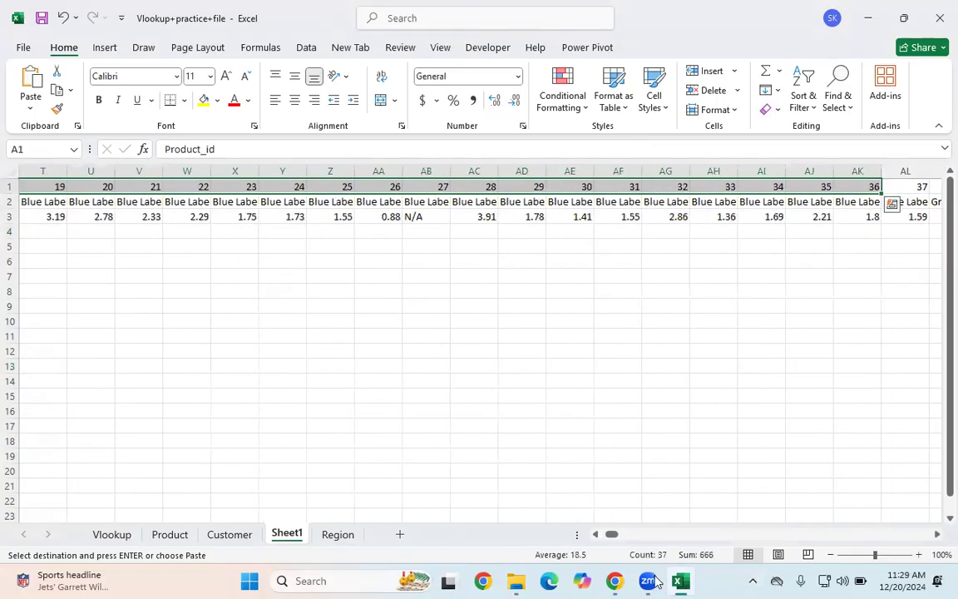
pyautogui.moveTo(611, 533); pyautogui.dragTo(600, 533)
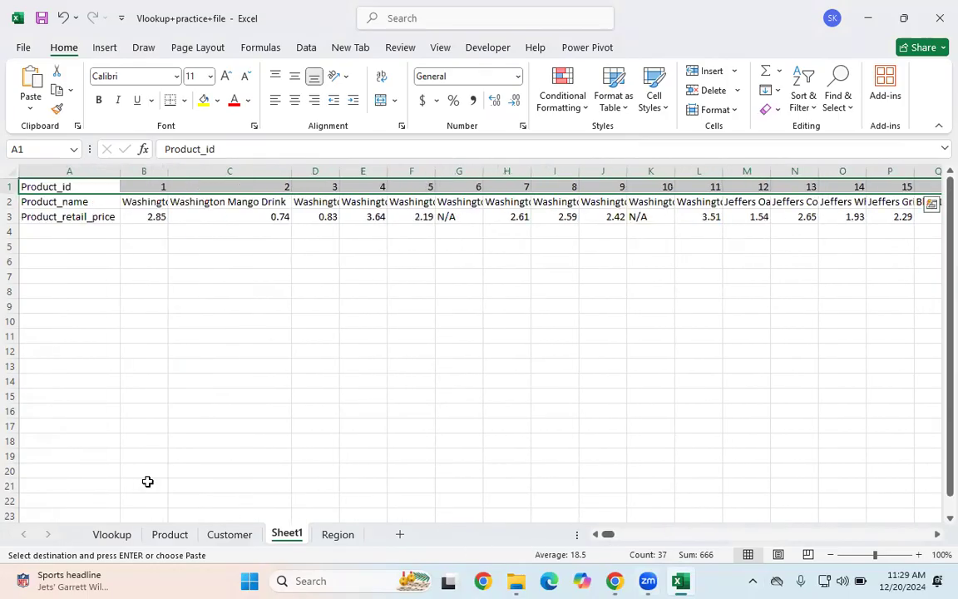
pyautogui.click(104, 534)
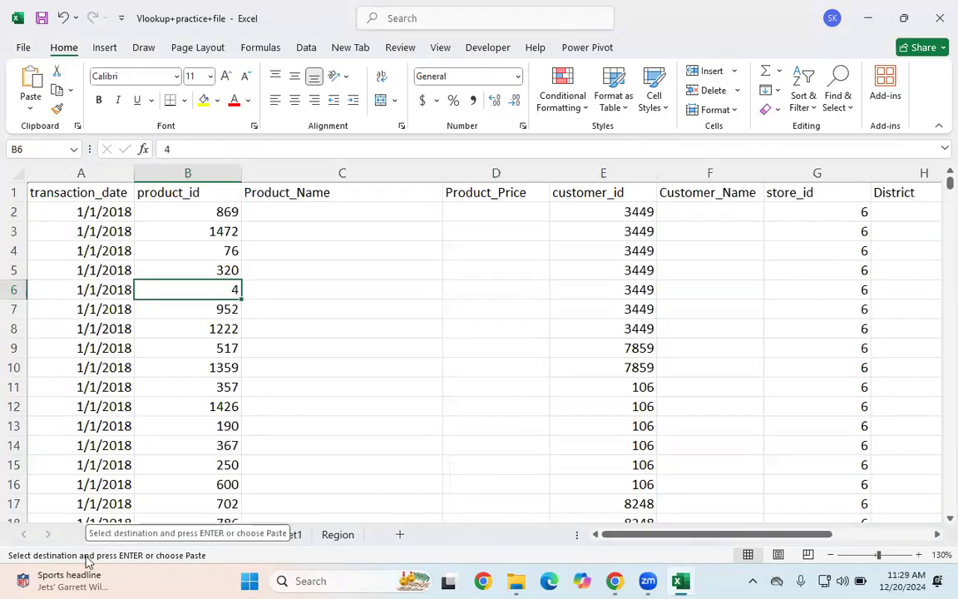
# Step: Examine the product_id values and the empty Product_Name column on the Vlookup sheet
pyautogui.click(459, 427)
pyautogui.click(311, 216)
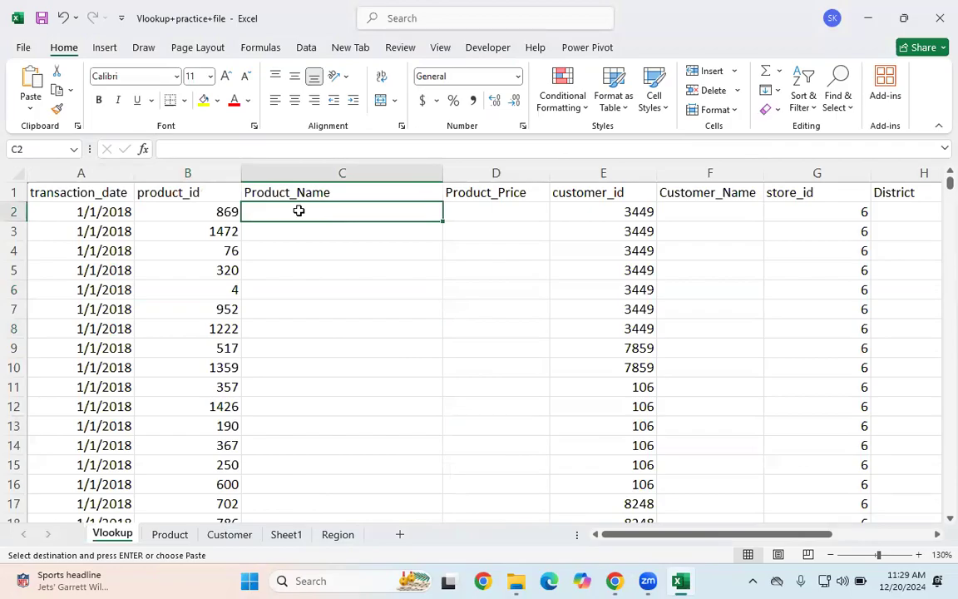
pyautogui.moveTo(190, 248); pyautogui.dragTo(190, 295)
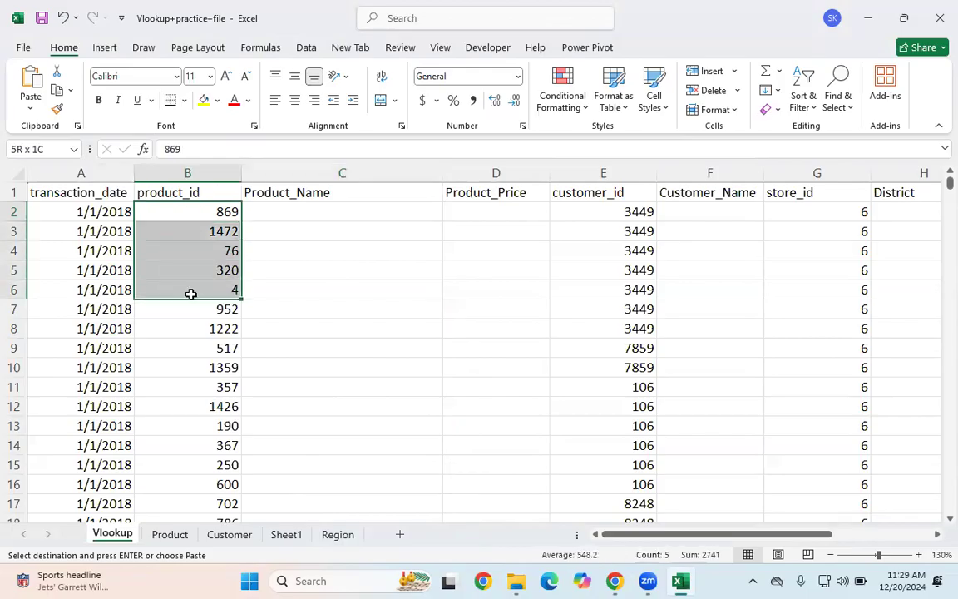
pyautogui.click(163, 227)
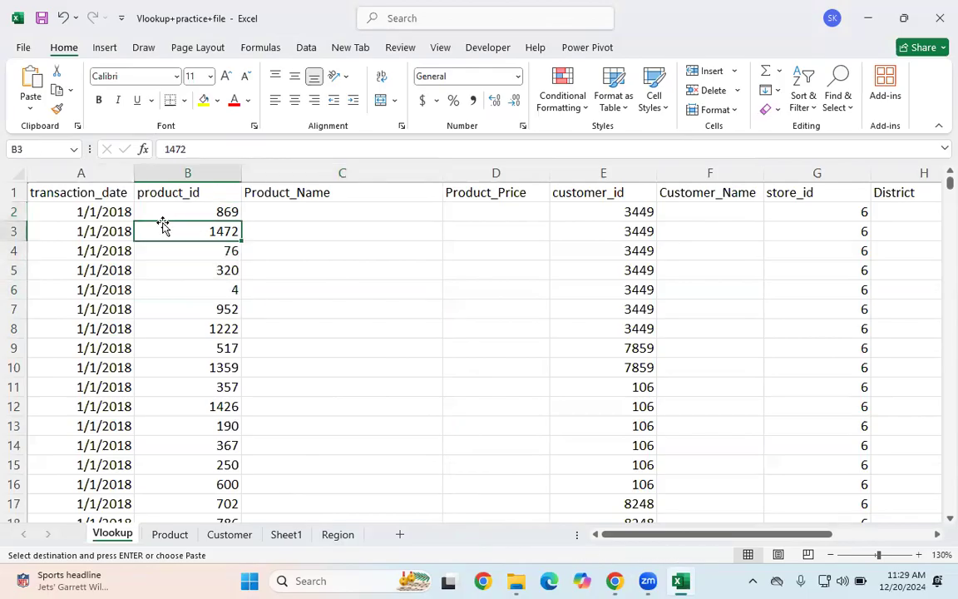
pyautogui.click(281, 211)
pyautogui.click(192, 209)
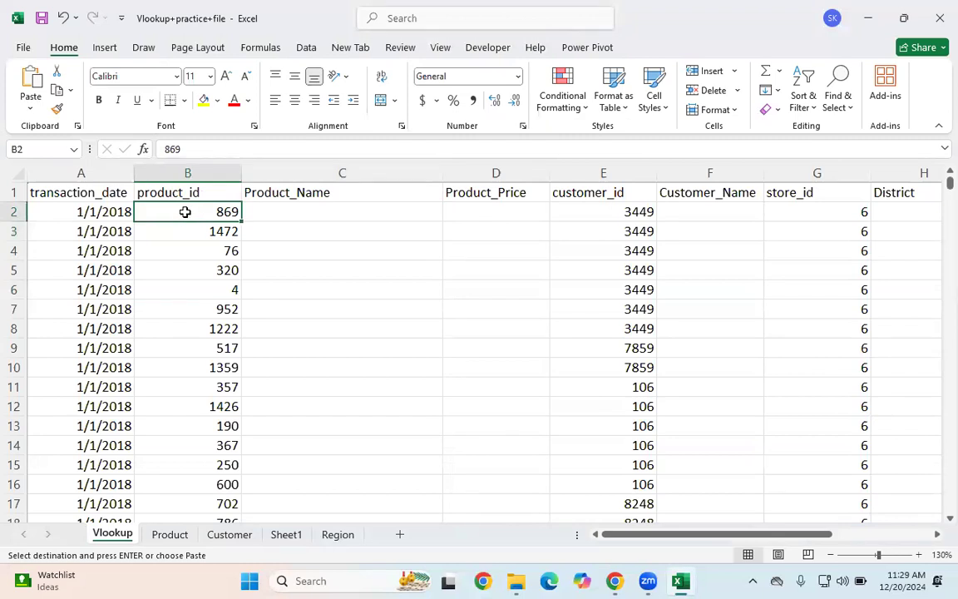
pyautogui.click(323, 217)
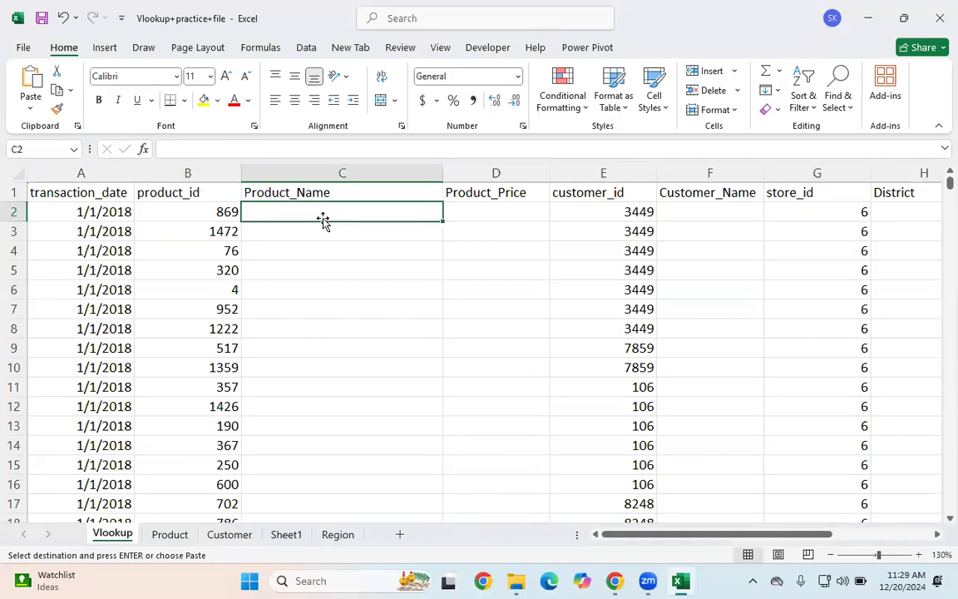
# Step: Examine the Product table's Product_id, Product_name and Product_retail_price columns by selecting ranges on the Product sheet
pyautogui.click(170, 534)
pyautogui.click(60, 259)
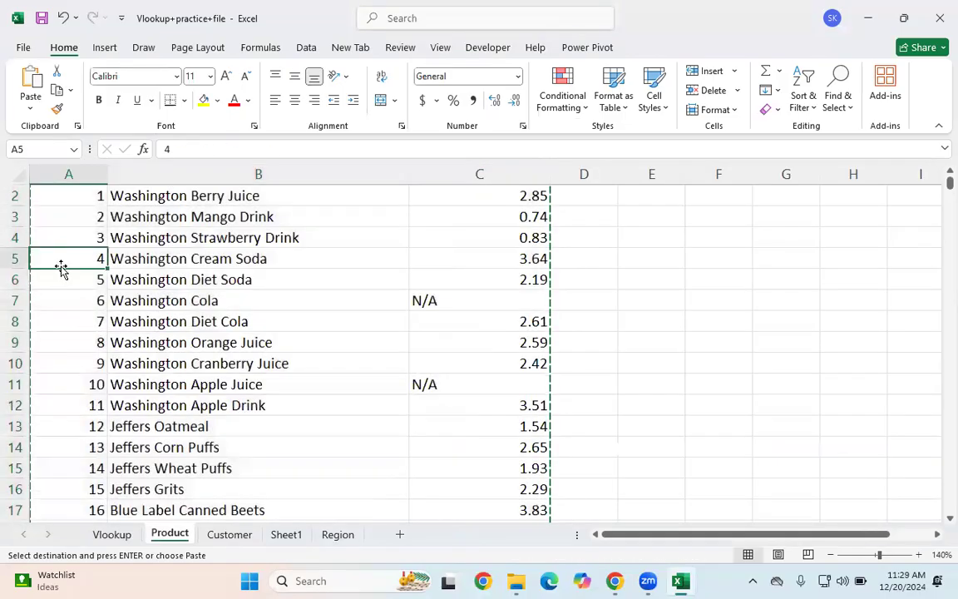
pyautogui.hotkey('ctrl', 'Home')
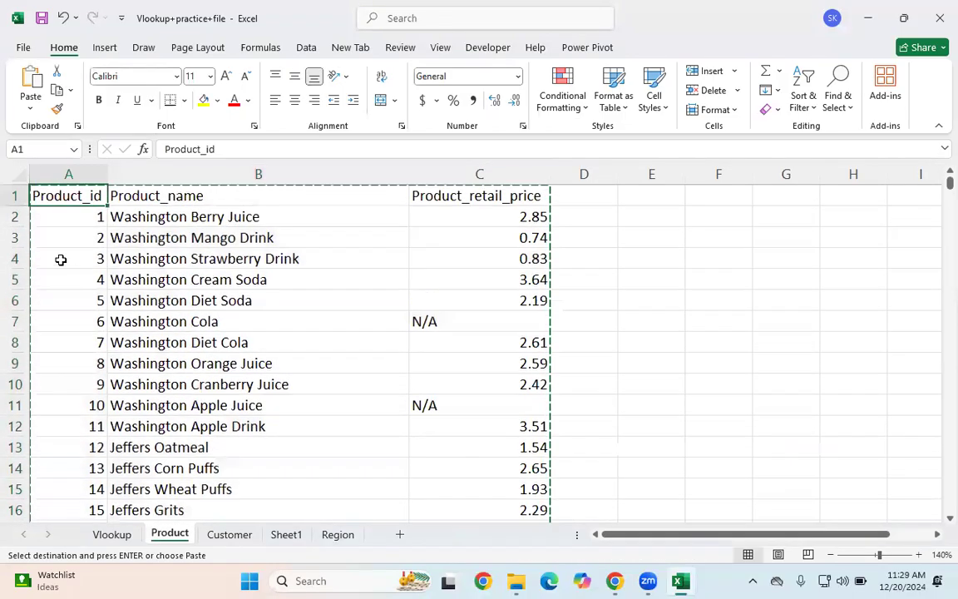
pyautogui.doubleClick(706, 249)
pyautogui.moveTo(51, 242); pyautogui.dragTo(58, 259)
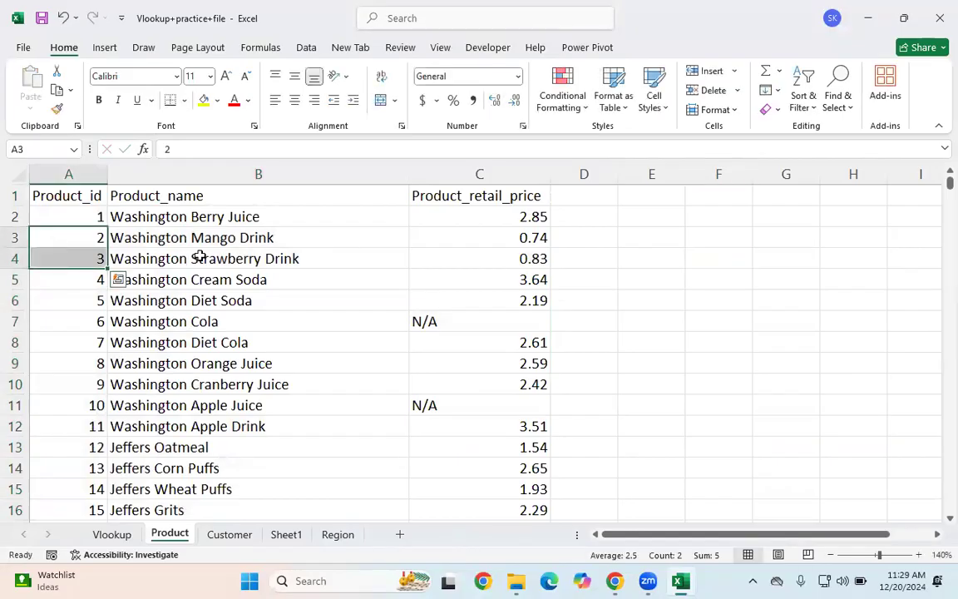
pyautogui.click(196, 262)
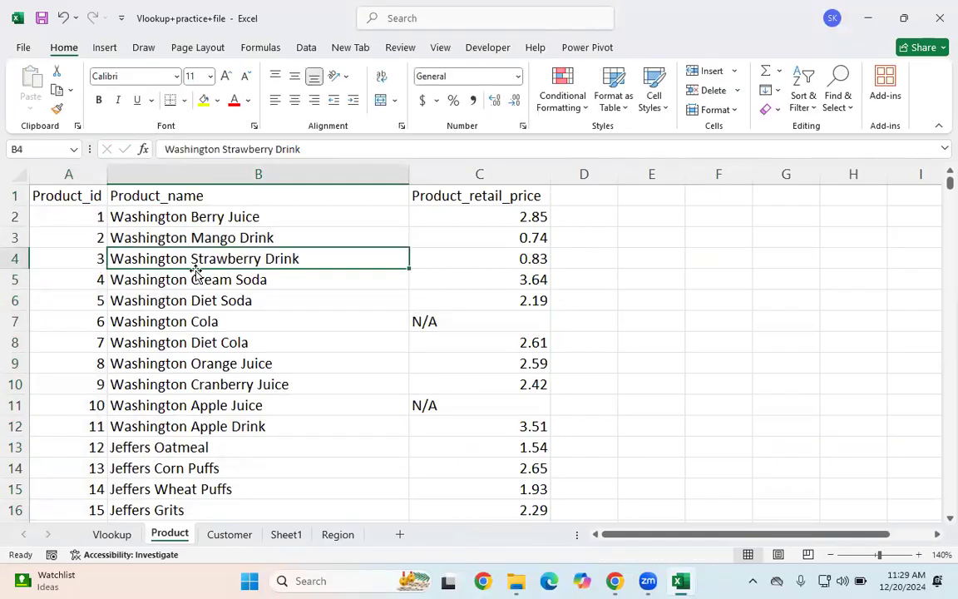
pyautogui.moveTo(62, 188); pyautogui.dragTo(53, 430)
pyautogui.moveTo(208, 194); pyautogui.dragTo(515, 216)
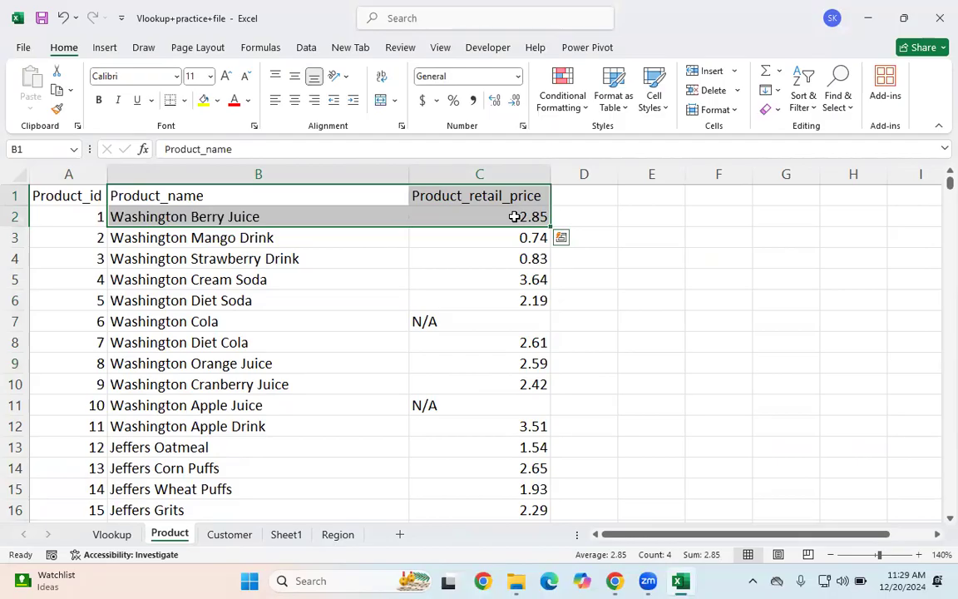
pyautogui.moveTo(53, 198); pyautogui.dragTo(85, 505)
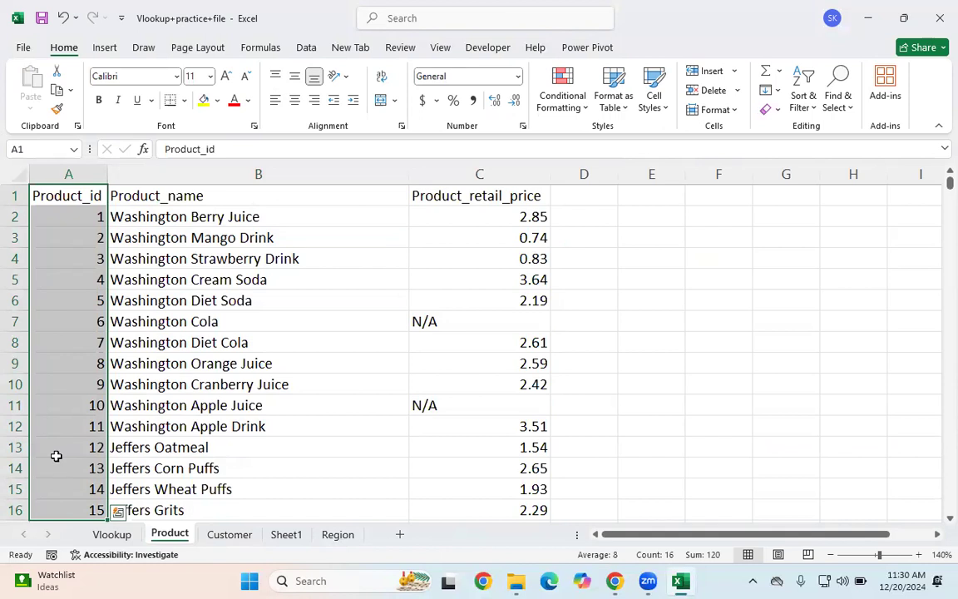
pyautogui.click(178, 327)
pyautogui.moveTo(67, 214); pyautogui.dragTo(381, 367)
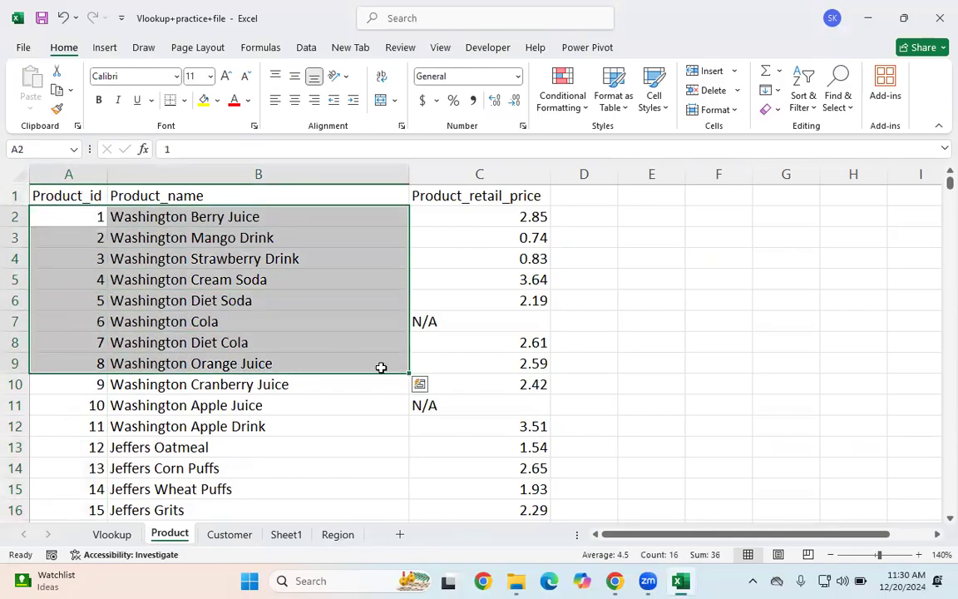
pyautogui.click(380, 367)
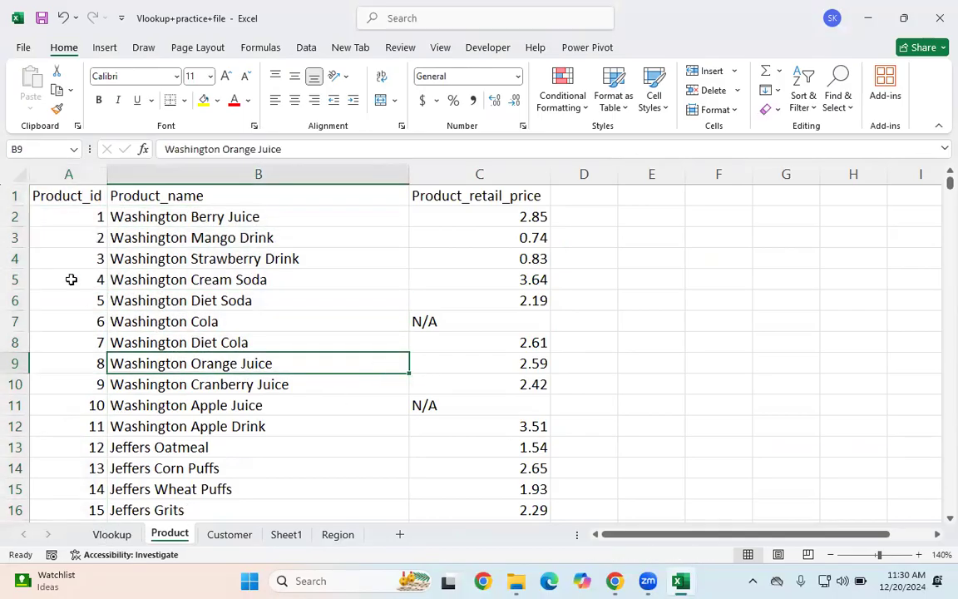
pyautogui.moveTo(60, 195); pyautogui.dragTo(111, 404)
pyautogui.click(71, 235)
pyautogui.moveTo(66, 218); pyautogui.dragTo(540, 235)
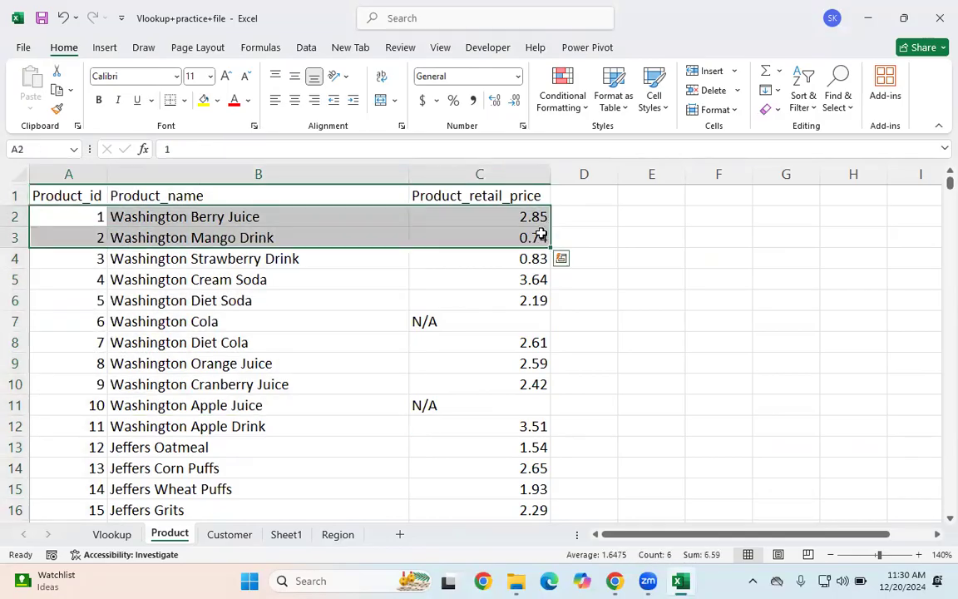
# Step: Try copying the whole Product_id column into column D, and undo the paste
pyautogui.click(62, 193)
pyautogui.hotkey('ctrl', 'shift', 'Down')
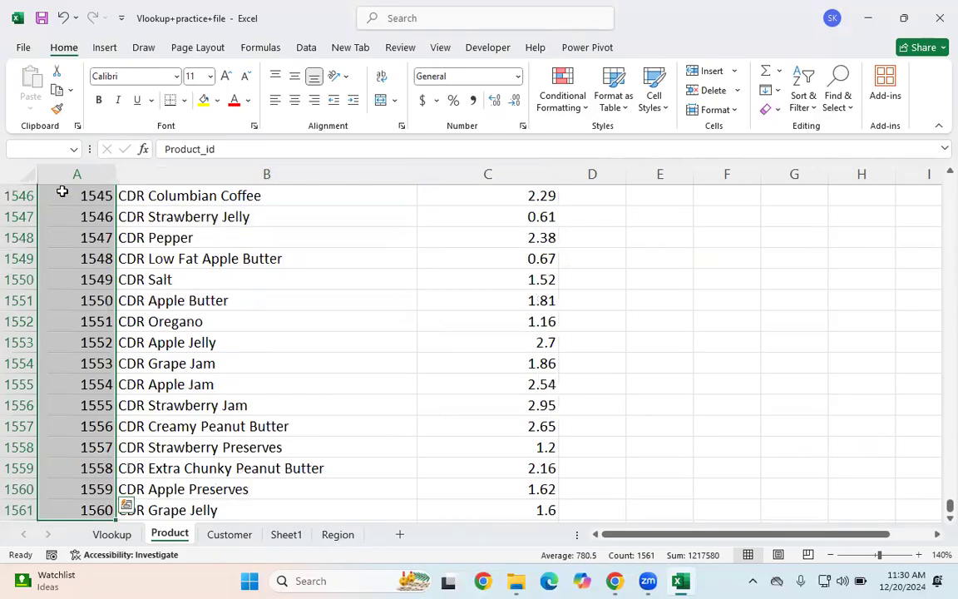
pyautogui.hotkey('ctrl', 'c')
pyautogui.scroll(14, 840, 351)
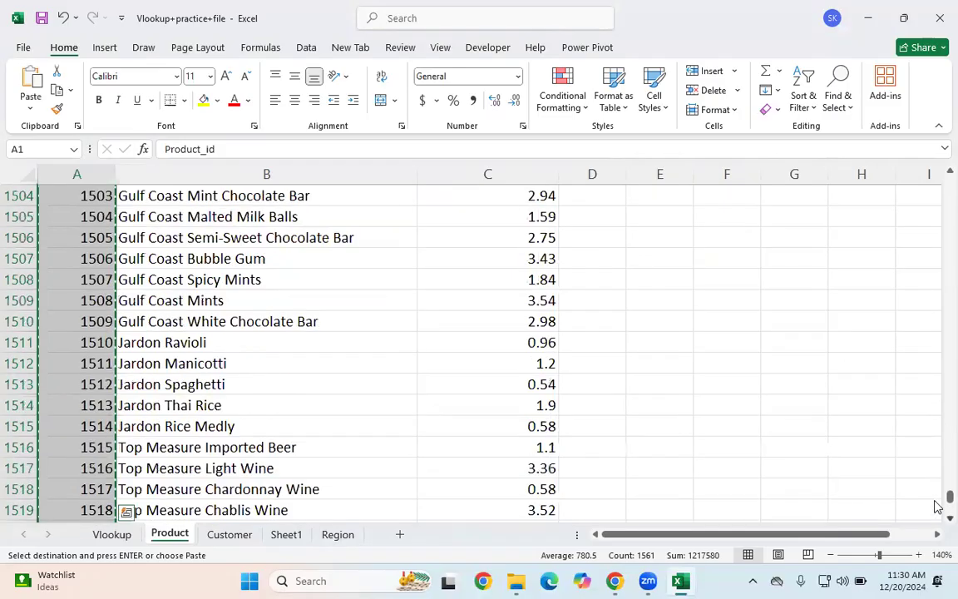
pyautogui.moveTo(946, 499); pyautogui.dragTo(585, 75)
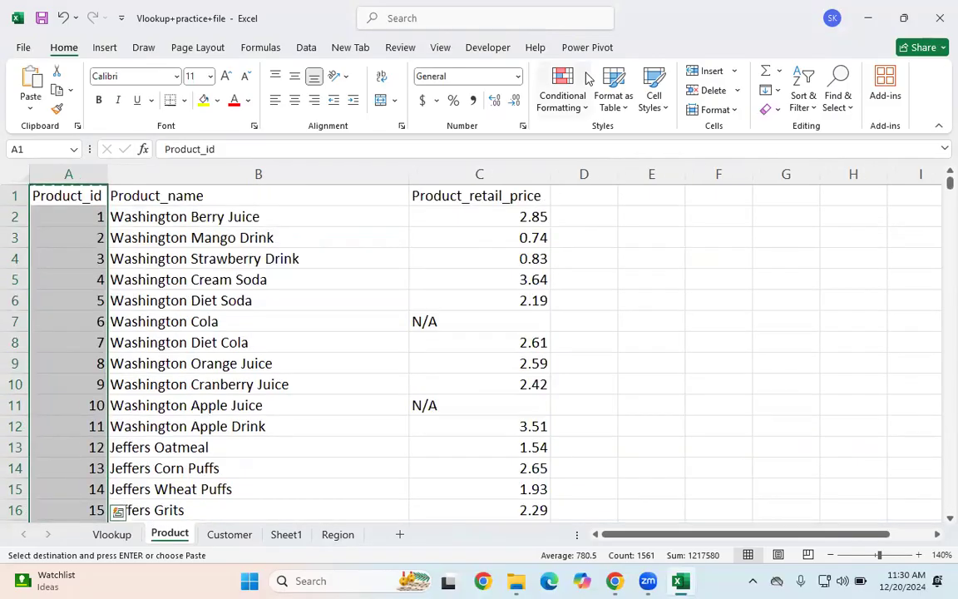
pyautogui.click(587, 197)
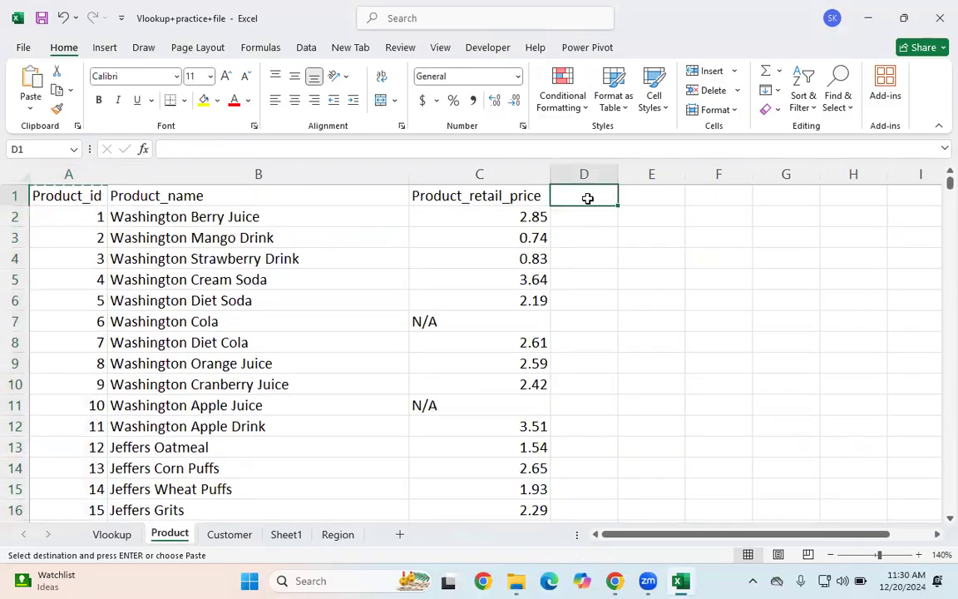
pyautogui.hotkey('ctrl', 'v')
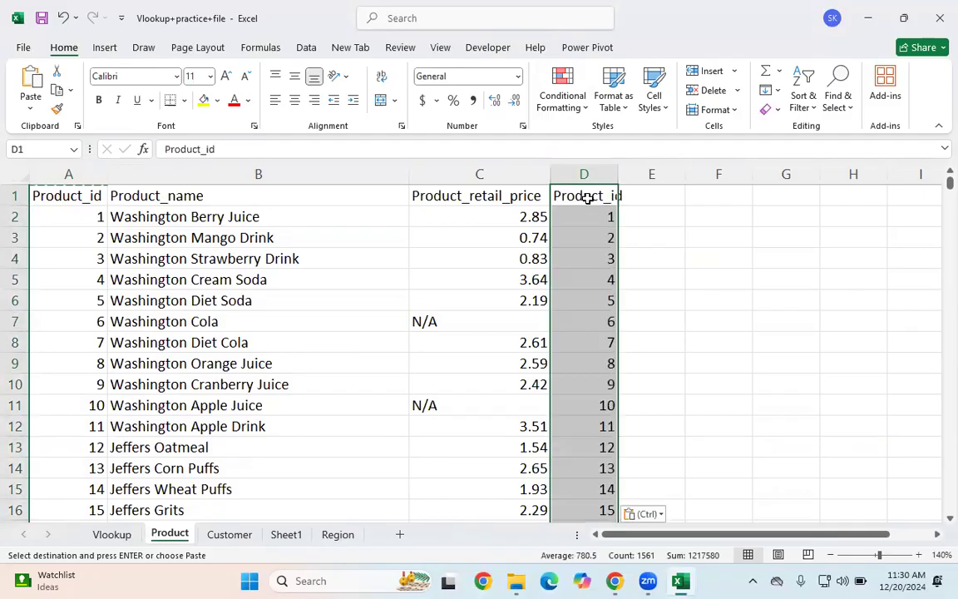
pyautogui.click(393, 306)
pyautogui.hotkey('ctrl', 'z')
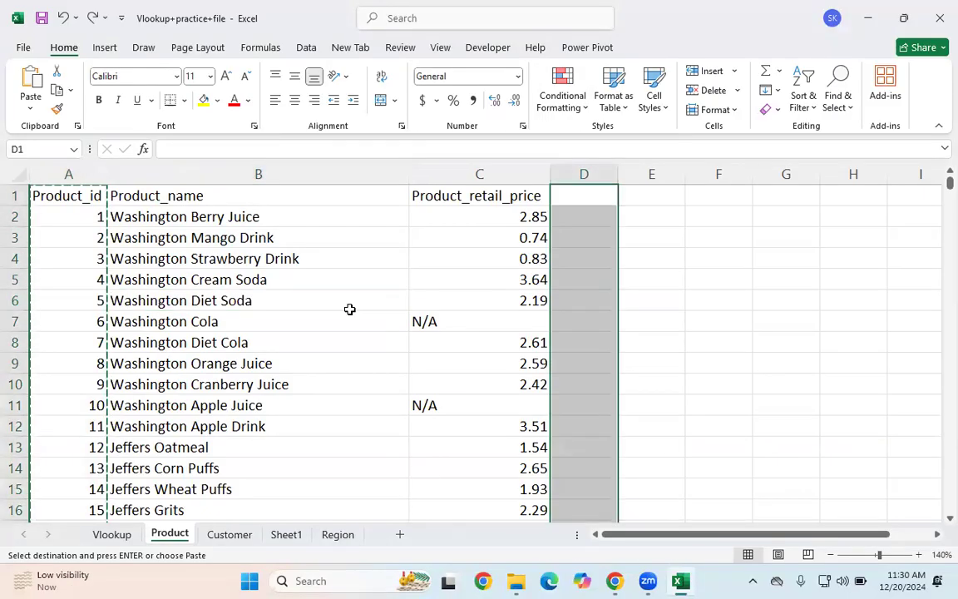
# Step: Move the whole Product_id column into column D after the price column
pyautogui.click(44, 281)
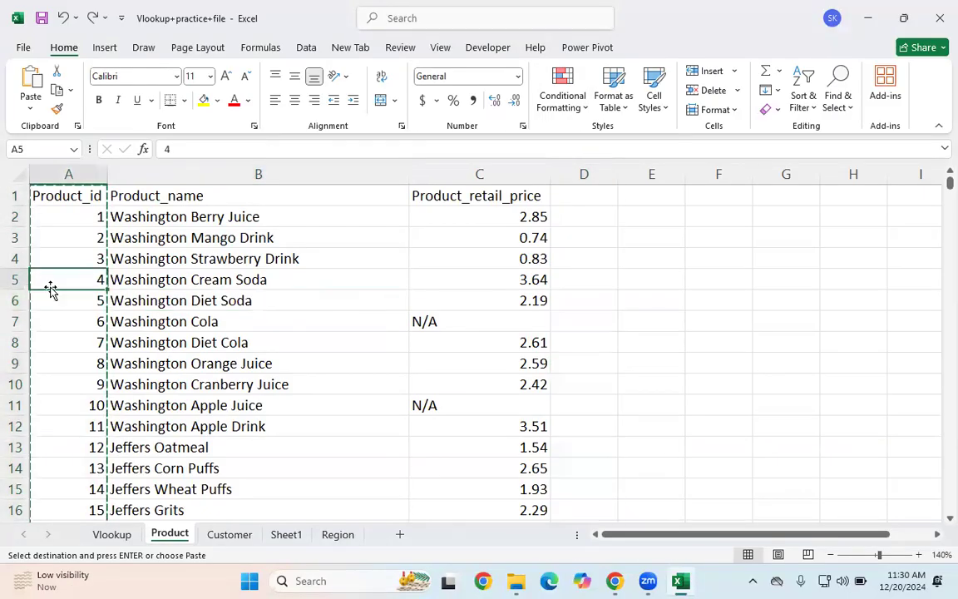
pyautogui.click(83, 197)
pyautogui.hotkey('ctrl', 'shift', 'Down')
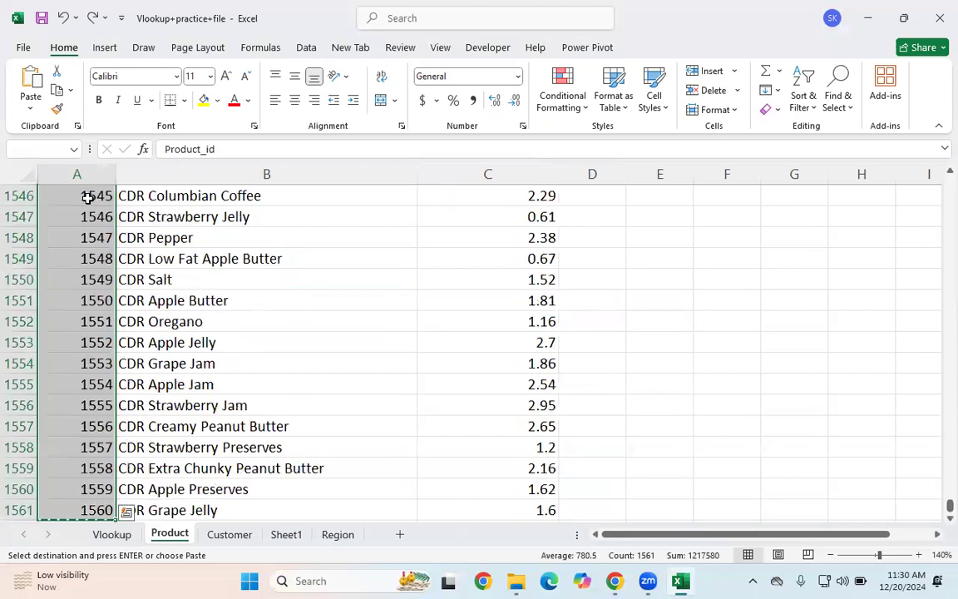
pyautogui.hotkey('ctrl', 'BackSpace')
pyautogui.click(596, 195)
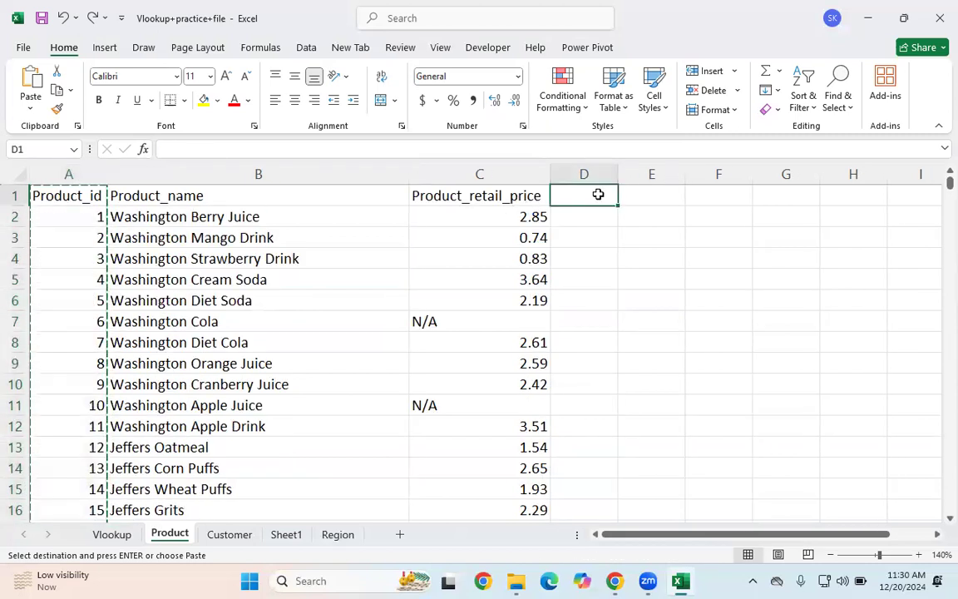
pyautogui.hotkey('ctrl', 'v')
pyautogui.click(499, 279)
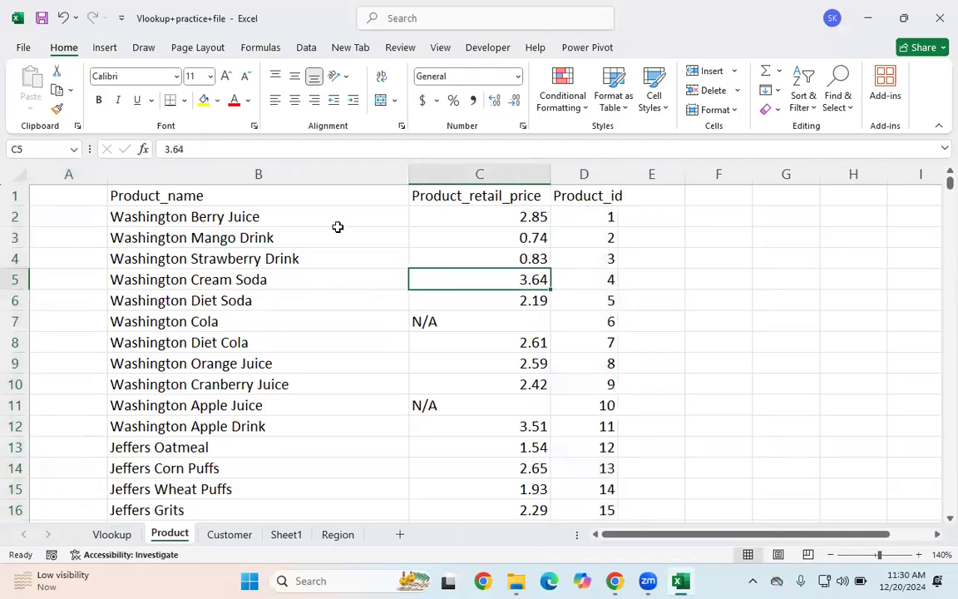
# Step: Delete the emptied column A and widen the Product_retail_price column
pyautogui.click(48, 173)
pyautogui.rightClick(48, 173)
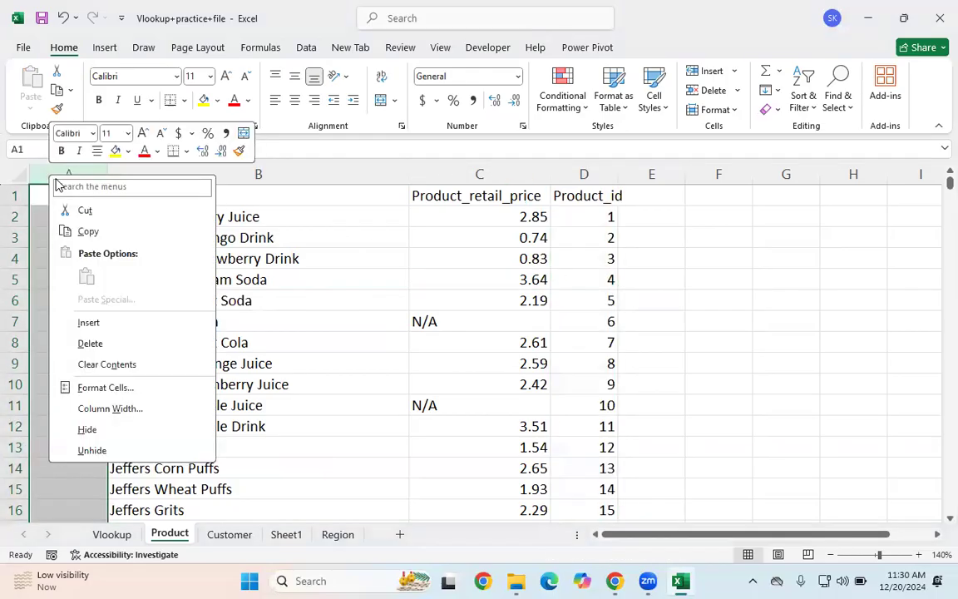
pyautogui.click(79, 341)
pyautogui.click(290, 327)
pyautogui.moveTo(540, 175); pyautogui.dragTo(550, 174)
pyautogui.click(524, 221)
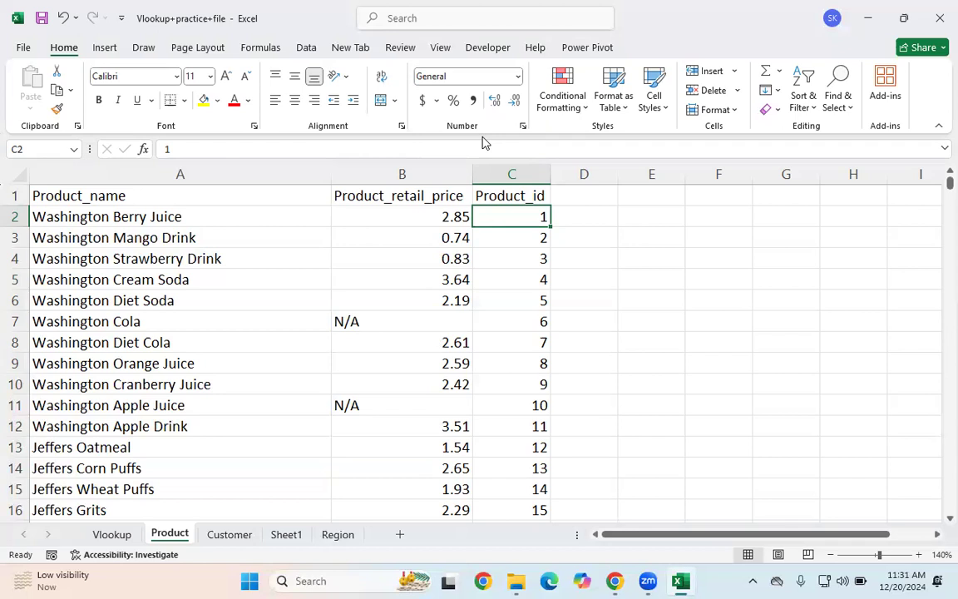
# Step: Undo the column deletion, width change and Product_id move, and cancel the pending copy
pyautogui.click(526, 197)
pyautogui.hotkey('ctrl', 'z')
pyautogui.hotkey('ctrl', 'z')
pyautogui.hotkey('ctrl', 'z')
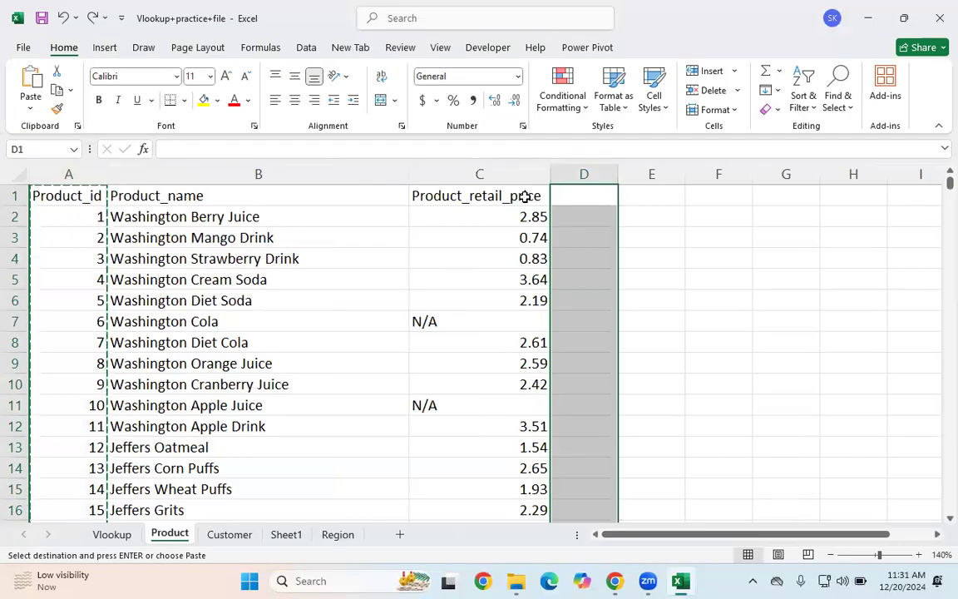
pyautogui.click(423, 211)
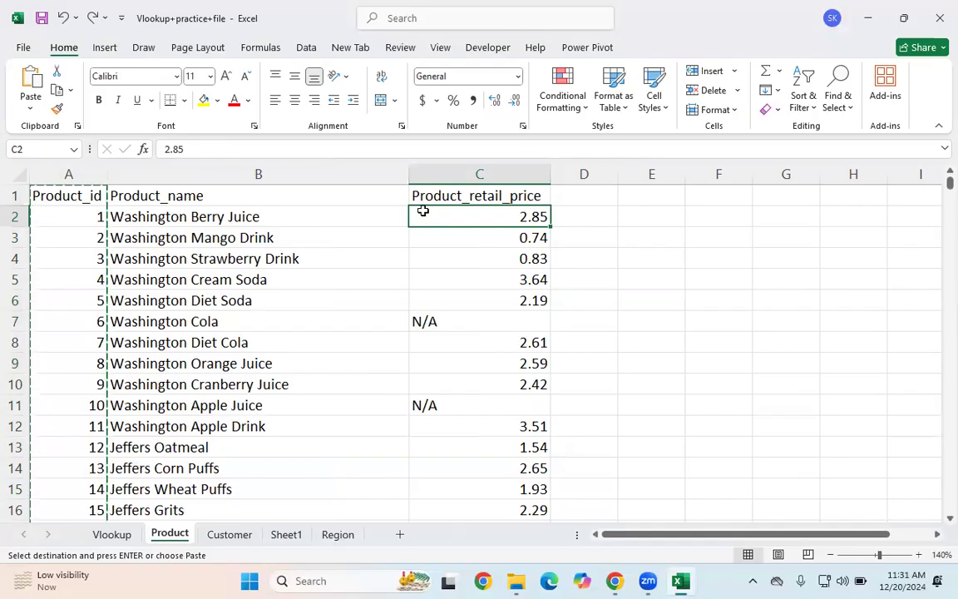
pyautogui.click(309, 382)
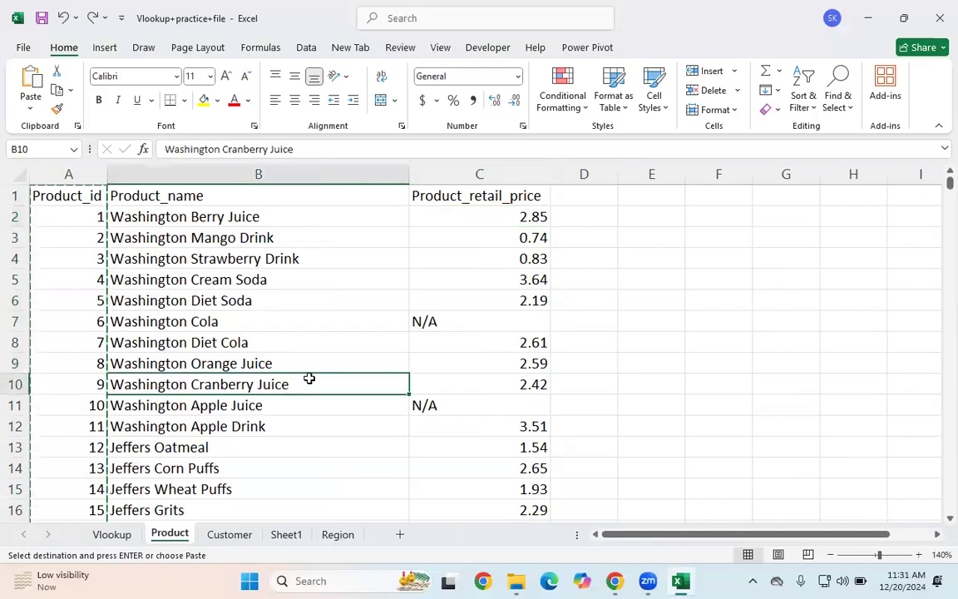
pyautogui.press('Escape')
pyautogui.click(598, 255)
pyautogui.click(299, 291)
pyautogui.click(639, 326)
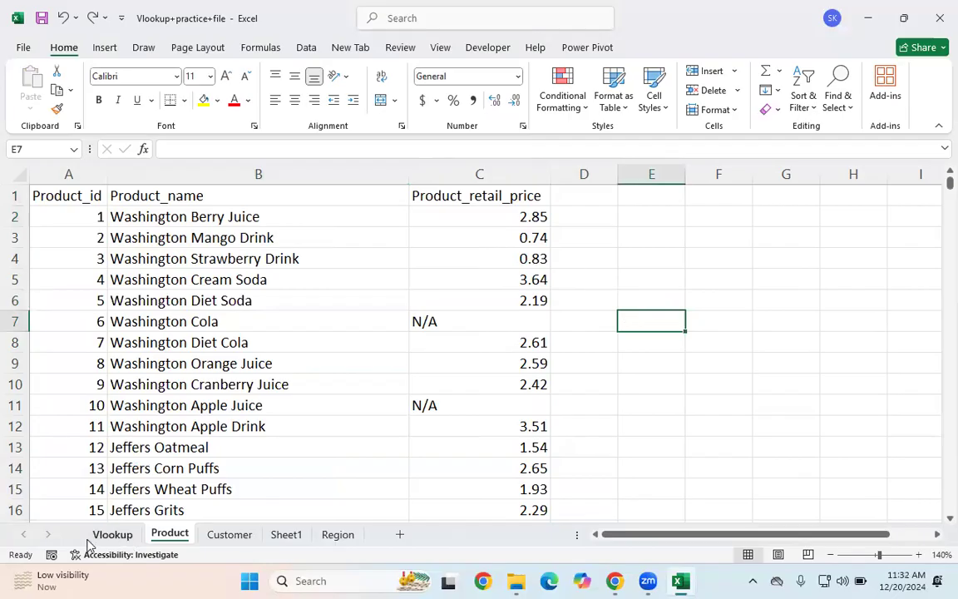
# Step: On the Vlookup sheet, start a VLOOKUP formula in the first Product_Name cell using B2 as the lookup value
pyautogui.click(112, 534)
pyautogui.click(199, 328)
pyautogui.click(321, 210)
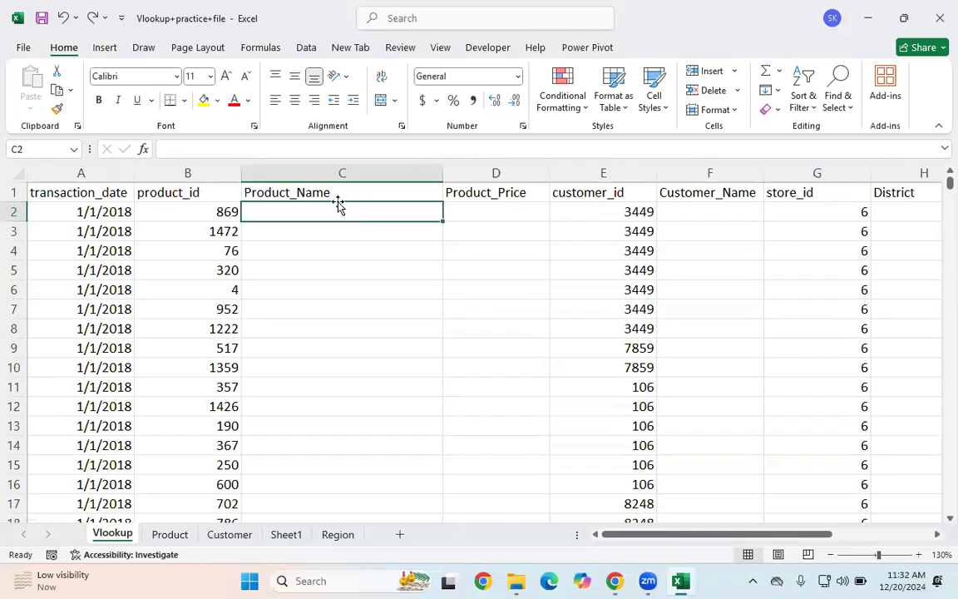
pyautogui.click(753, 491)
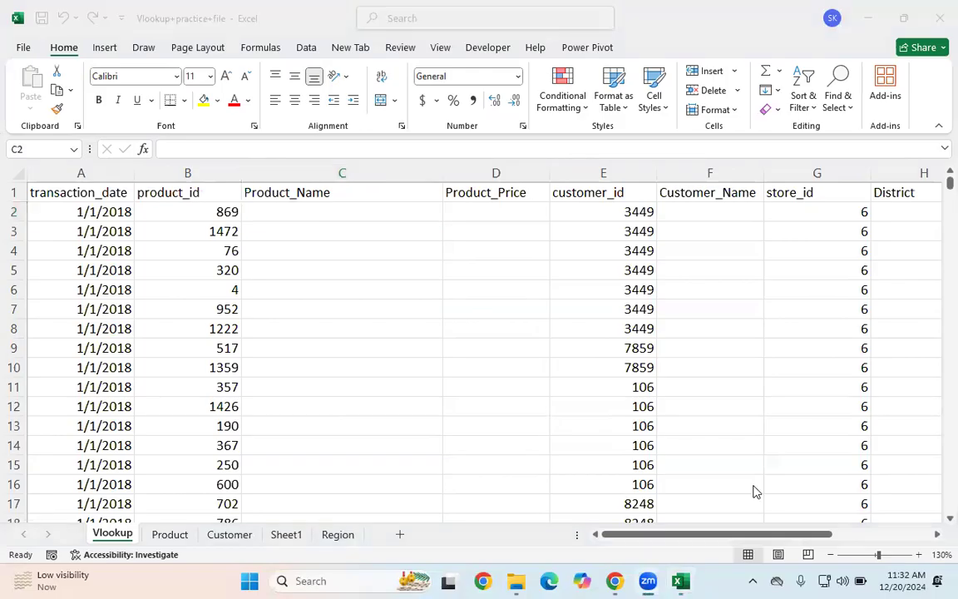
pyautogui.click(289, 219)
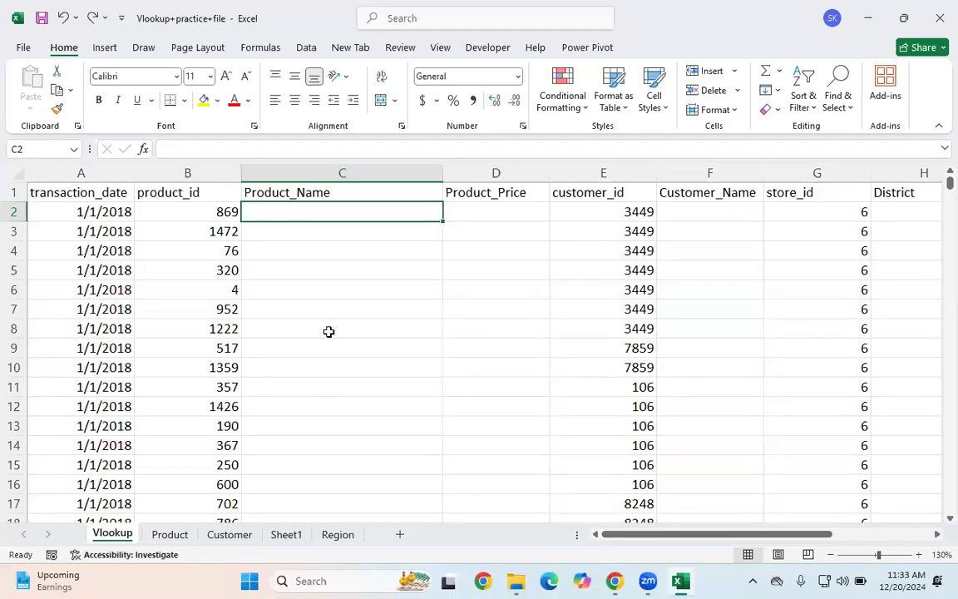
pyautogui.click(333, 380)
pyautogui.click(340, 208)
pyautogui.write('=vlo')
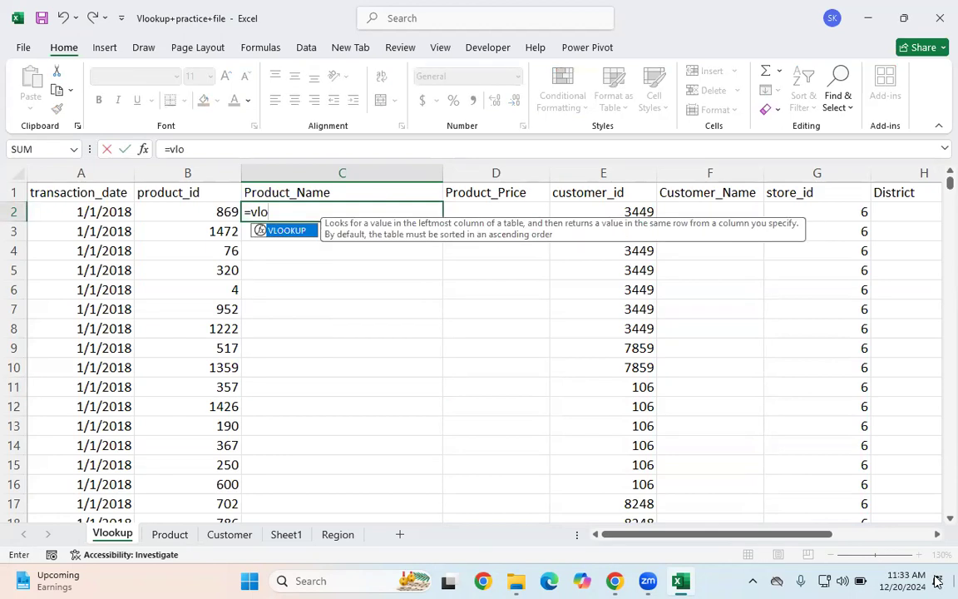
pyautogui.press('Tab')
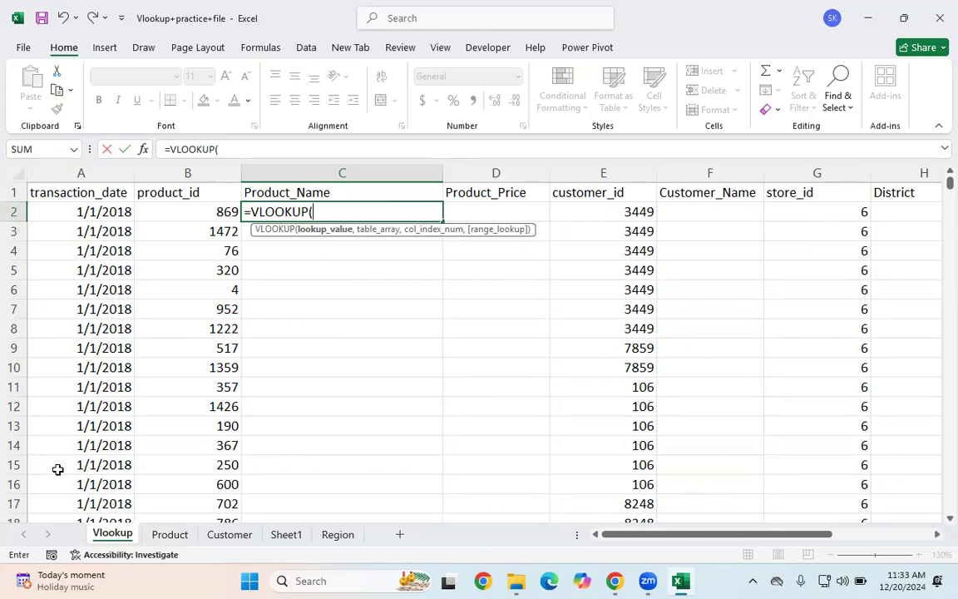
pyautogui.click(217, 212)
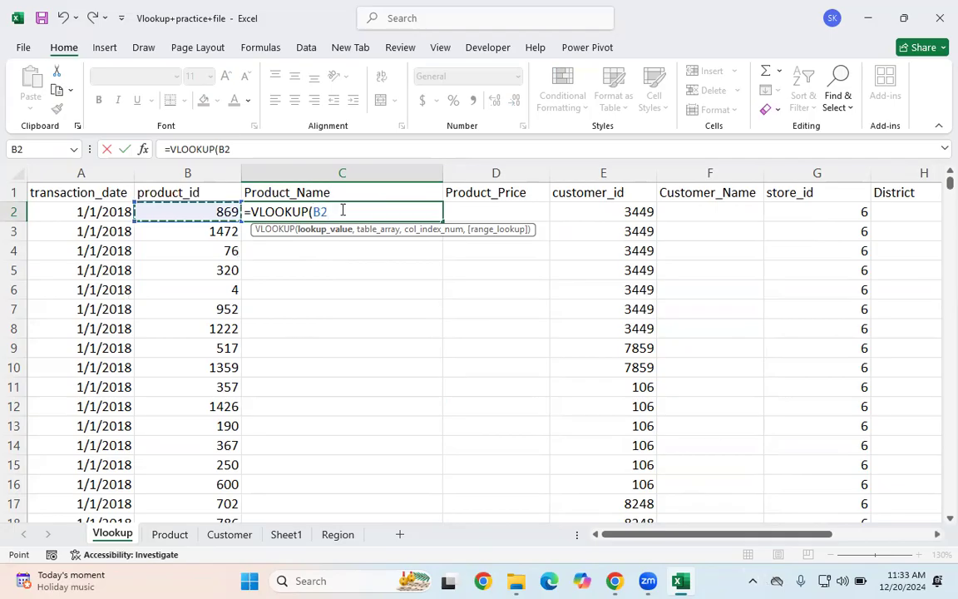
pyautogui.write(',')
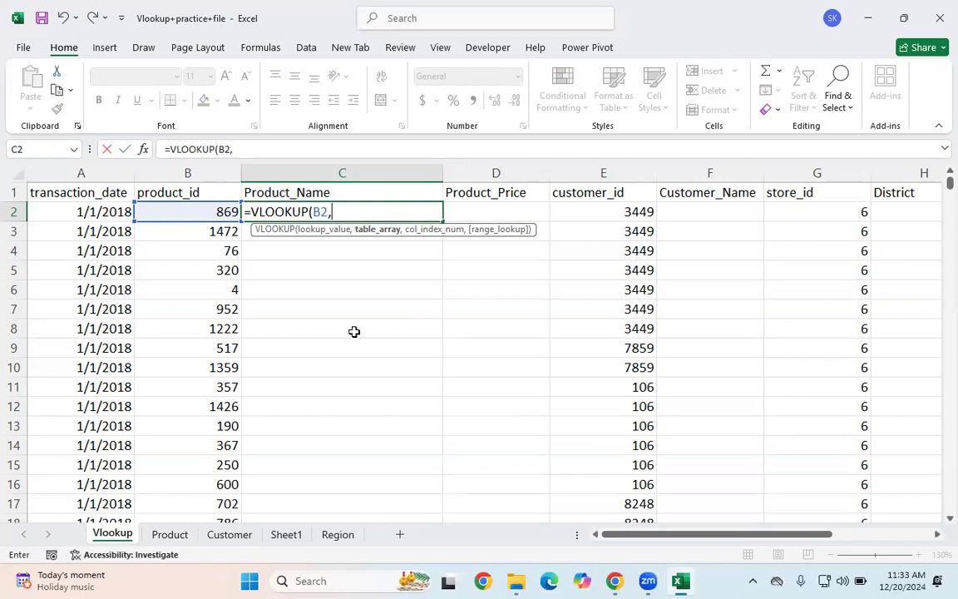
# Step: Complete the formula with Product!A1:C1561 as table array, column 2 and FALSE for exact match
pyautogui.click(169, 533)
pyautogui.click(49, 197)
pyautogui.hotkey('shift', 'Right')
pyautogui.hotkey('shift', 'Right')
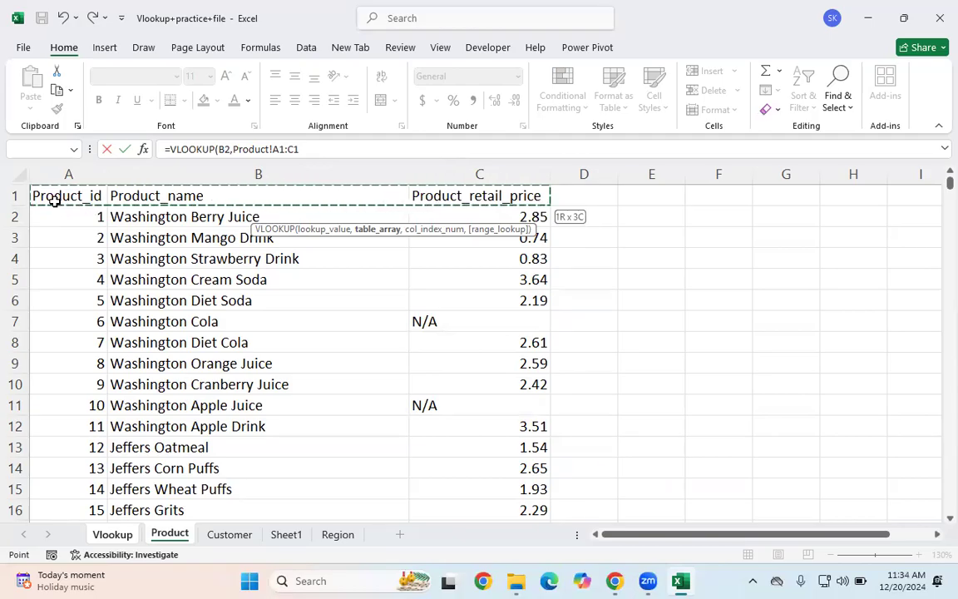
pyautogui.hotkey('ctrl', 'shift', 'Down')
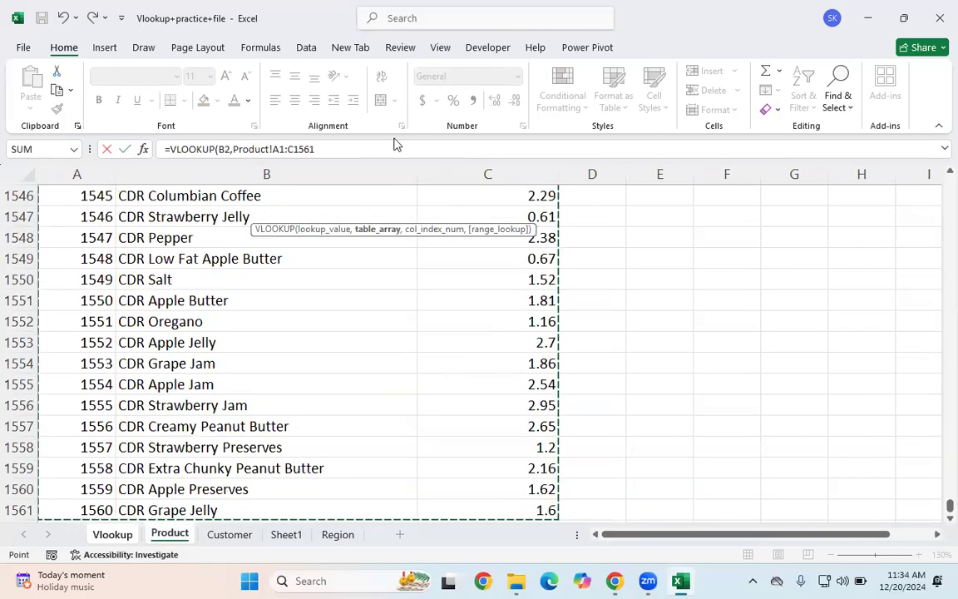
pyautogui.click(364, 149)
pyautogui.write(',')
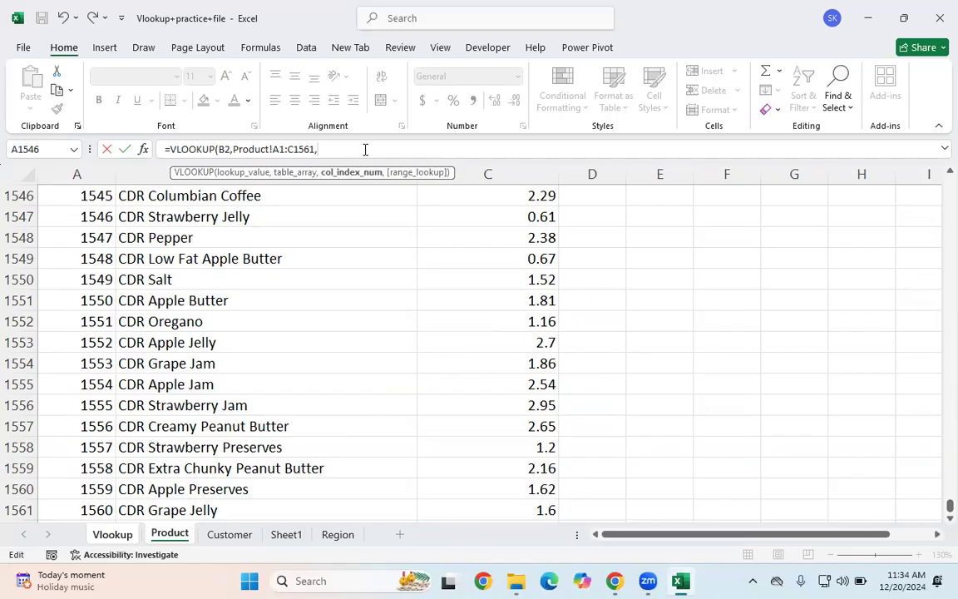
pyautogui.moveTo(948, 505); pyautogui.dragTo(937, 179)
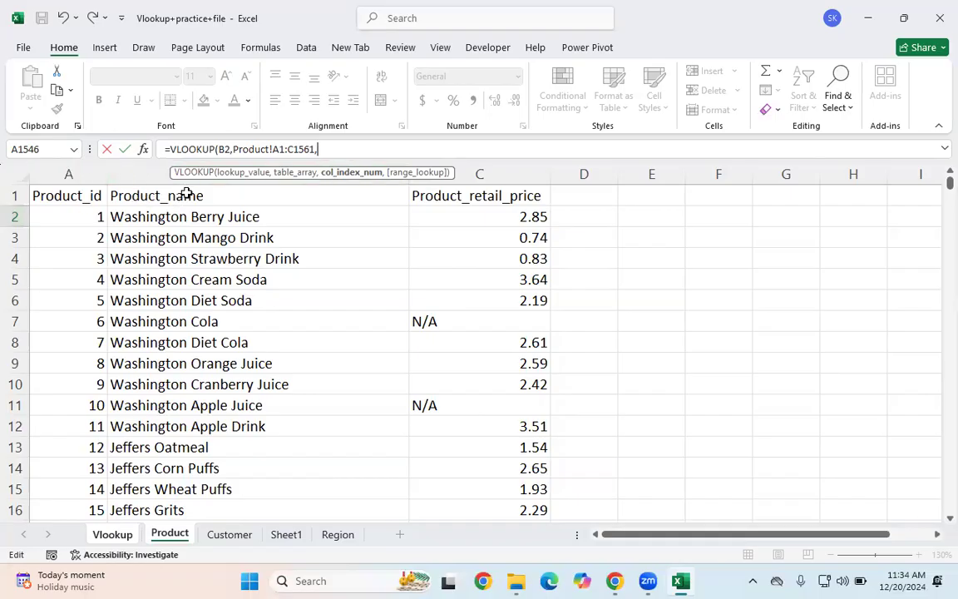
pyautogui.write('2,')
pyautogui.press('Down')
pyautogui.press('Tab')
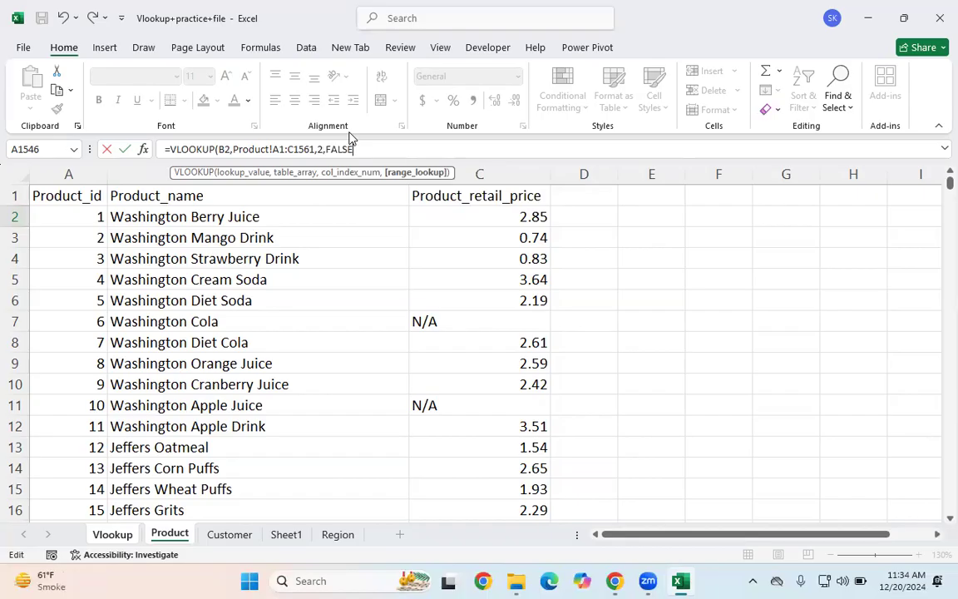
pyautogui.write(')')
pyautogui.press('Return')
# Step: Examine the table-array reference in the Product_Name formula
pyautogui.click(397, 212)
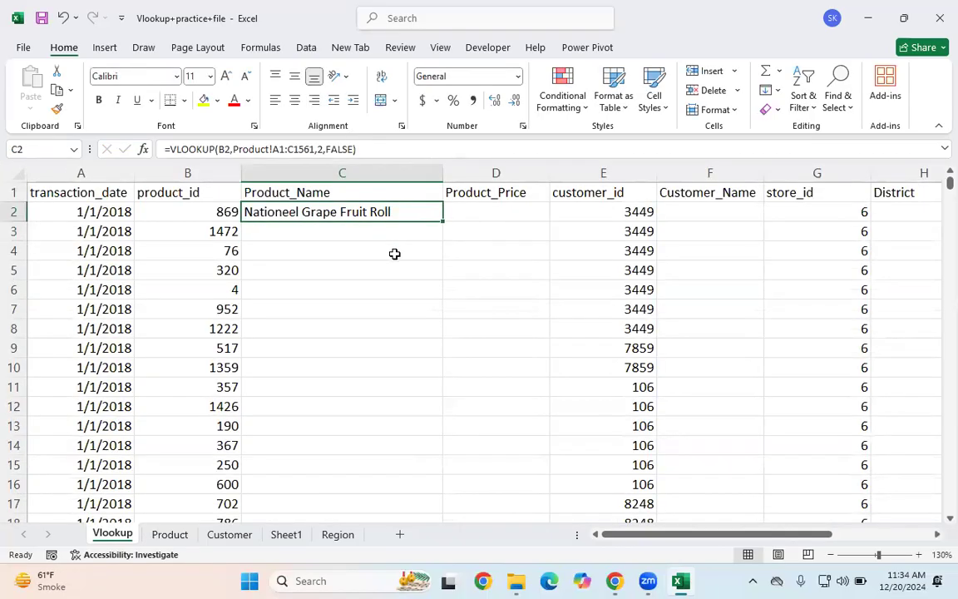
pyautogui.click(340, 234)
pyautogui.click(287, 253)
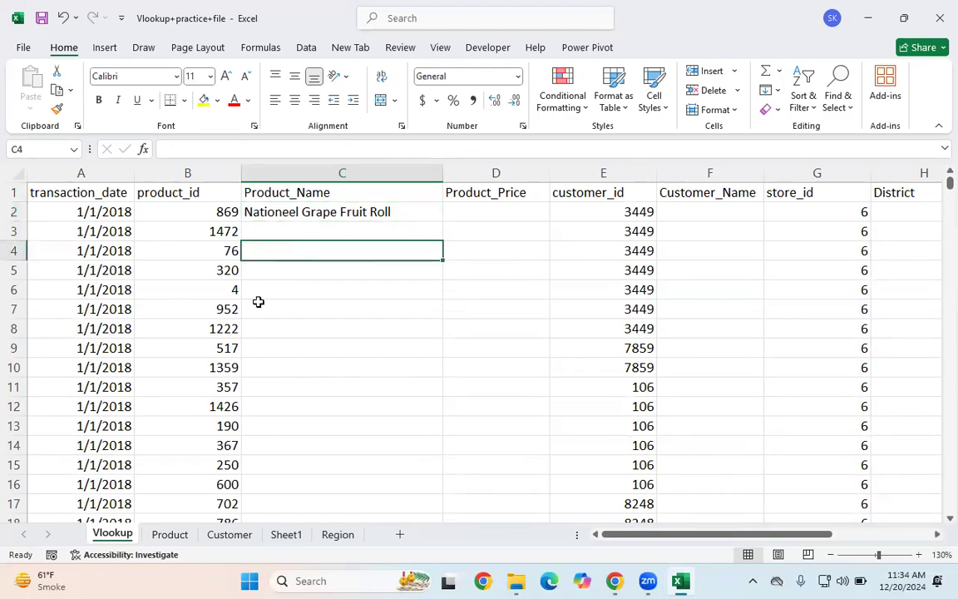
pyautogui.click(301, 209)
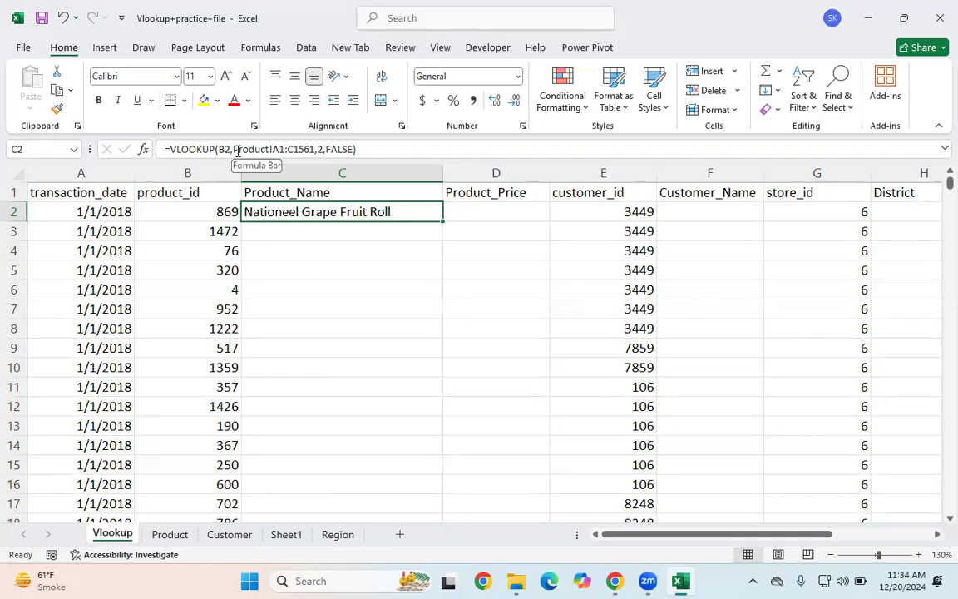
pyautogui.moveTo(235, 151); pyautogui.dragTo(313, 149)
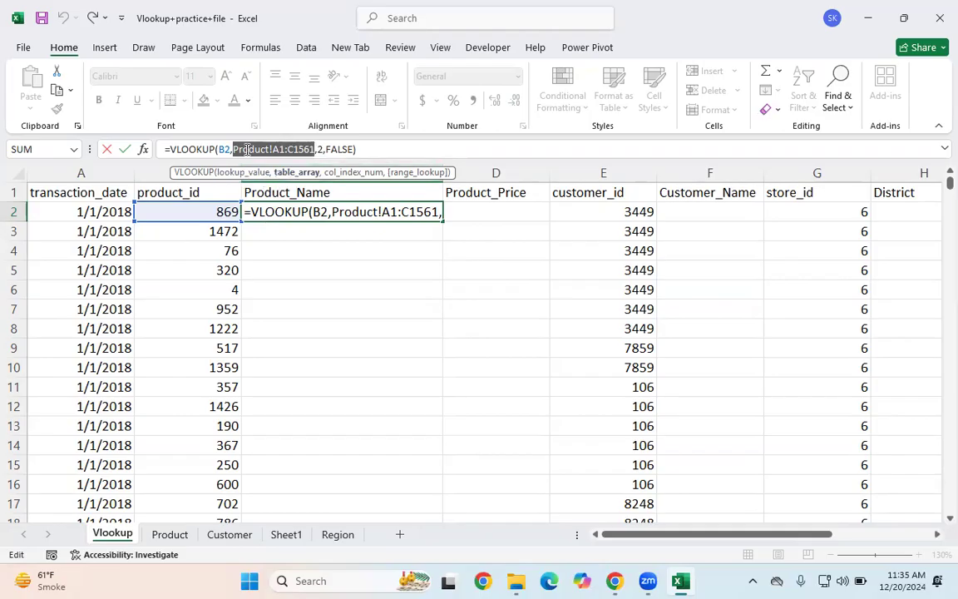
pyautogui.press('Return')
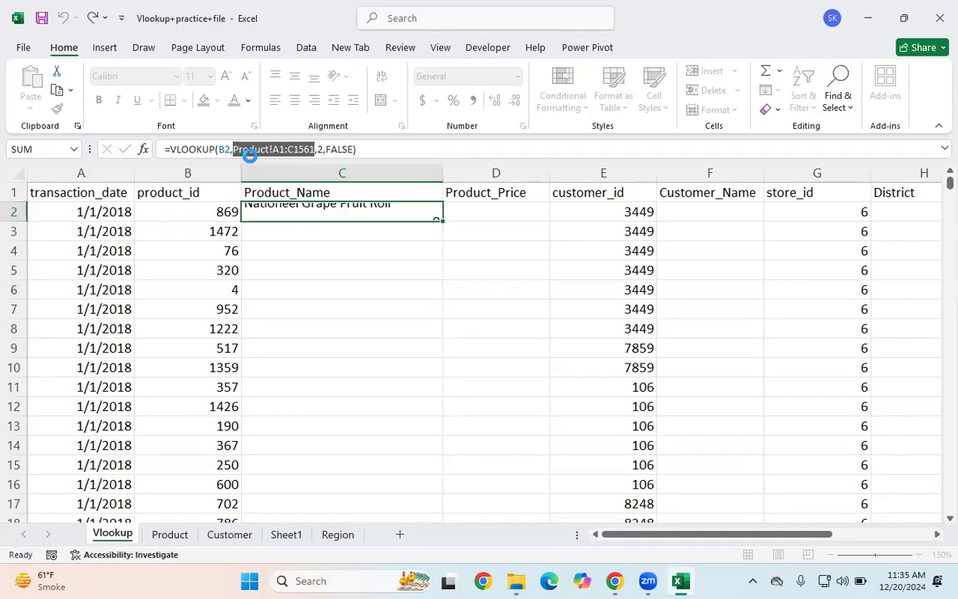
# Step: Clear the first Product_Name cell and restart the VLOOKUP with the mixed reference $B2 as lookup value
pyautogui.click(331, 207)
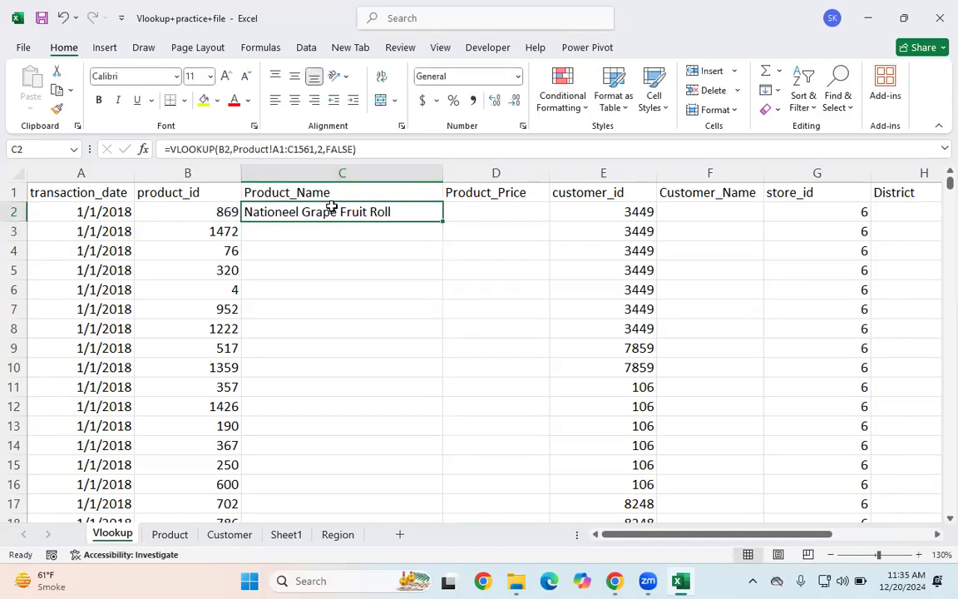
pyautogui.press('Delete')
pyautogui.write('=vl')
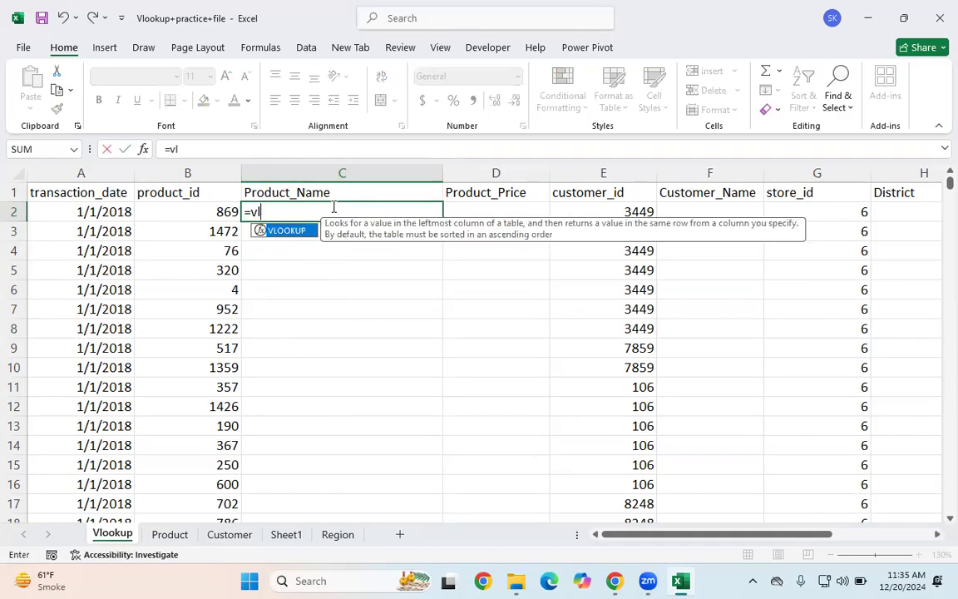
pyautogui.press('Tab')
pyautogui.click(213, 208)
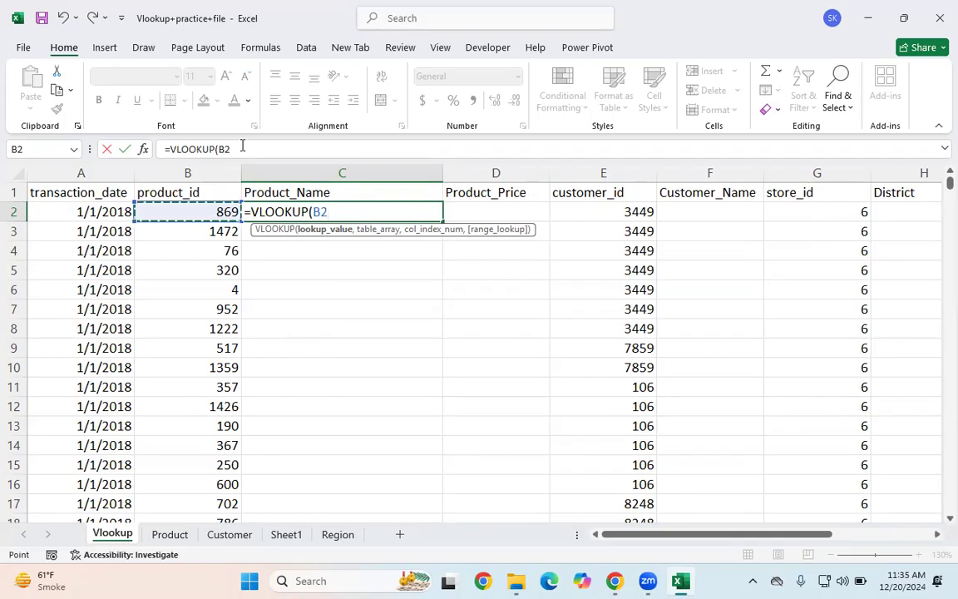
pyautogui.moveTo(240, 149); pyautogui.dragTo(224, 150)
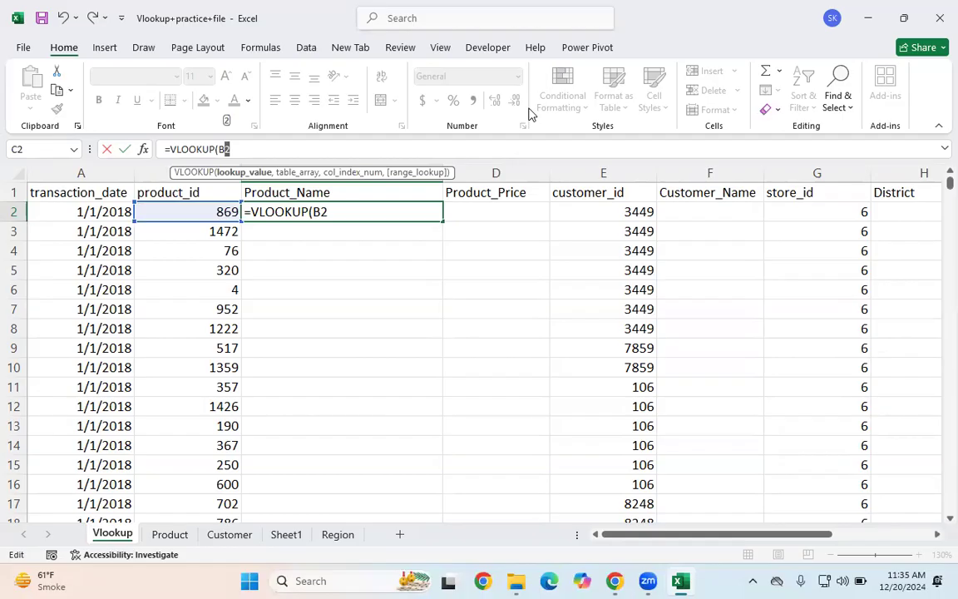
pyautogui.press('F4')
pyautogui.click(232, 151)
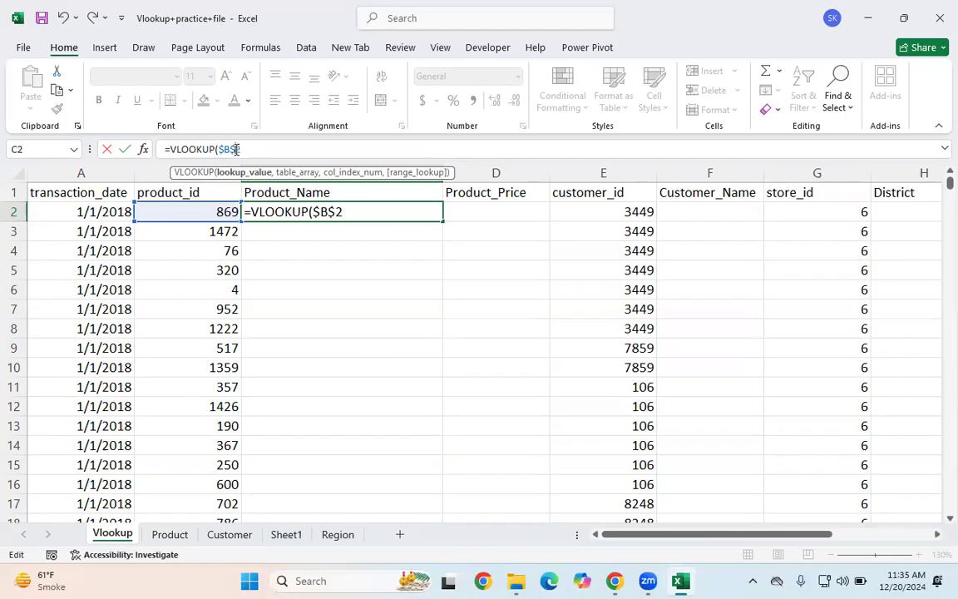
pyautogui.press('Delete')
pyautogui.write(',')
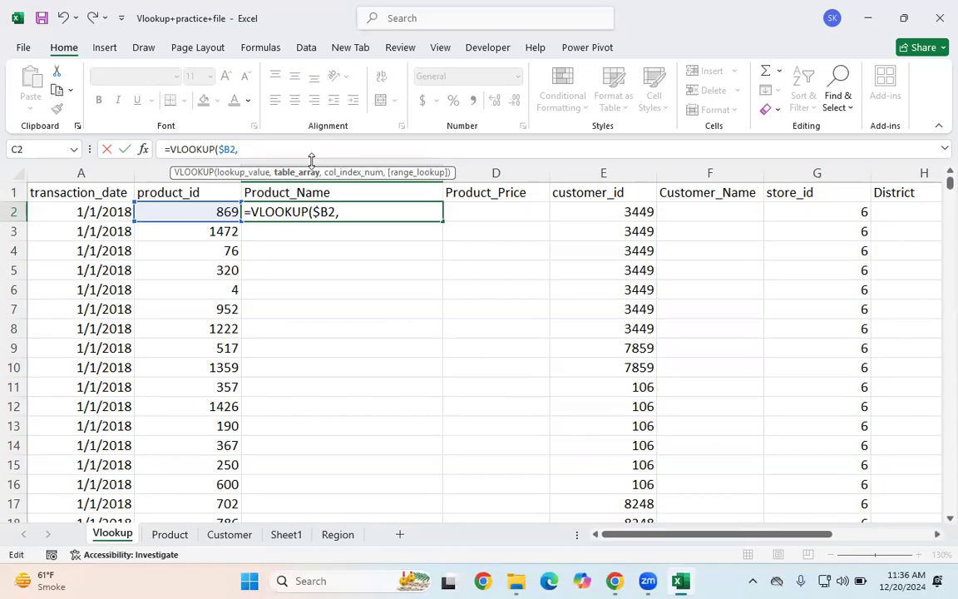
# Step: Finish the formula with absolute table array Product!$A$1:$C$1561, column 2 and FALSE
pyautogui.click(171, 535)
pyautogui.click(60, 189)
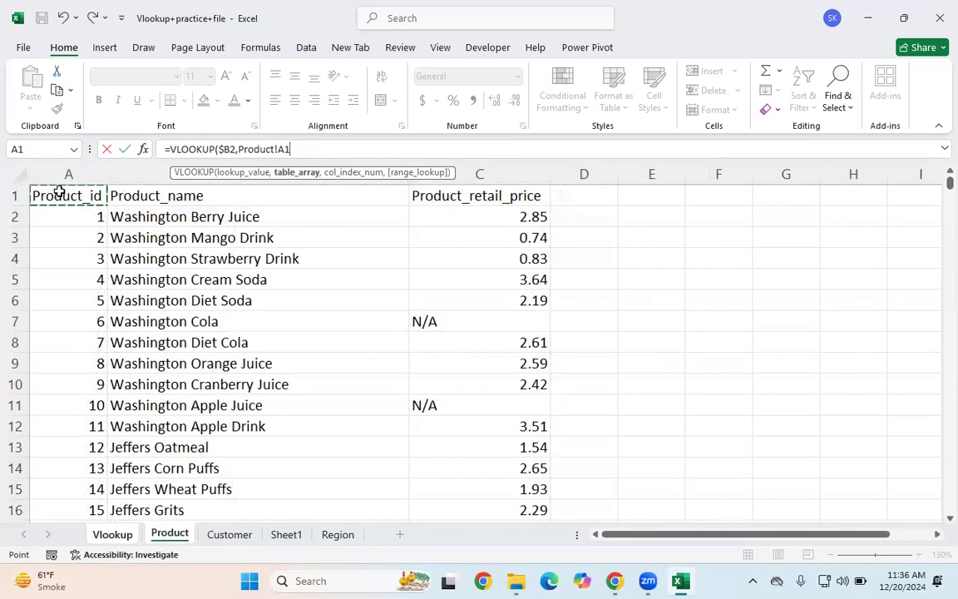
pyautogui.hotkey('ctrl', 'shift', 'Right')
pyautogui.hotkey('ctrl', 'shift', 'Down')
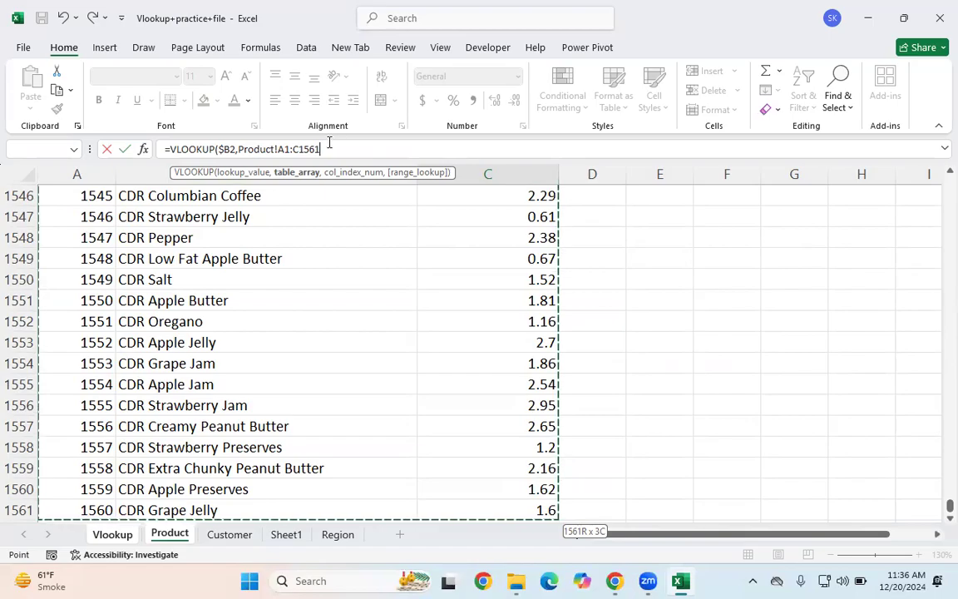
pyautogui.moveTo(328, 146); pyautogui.dragTo(241, 152)
pyautogui.press('F4')
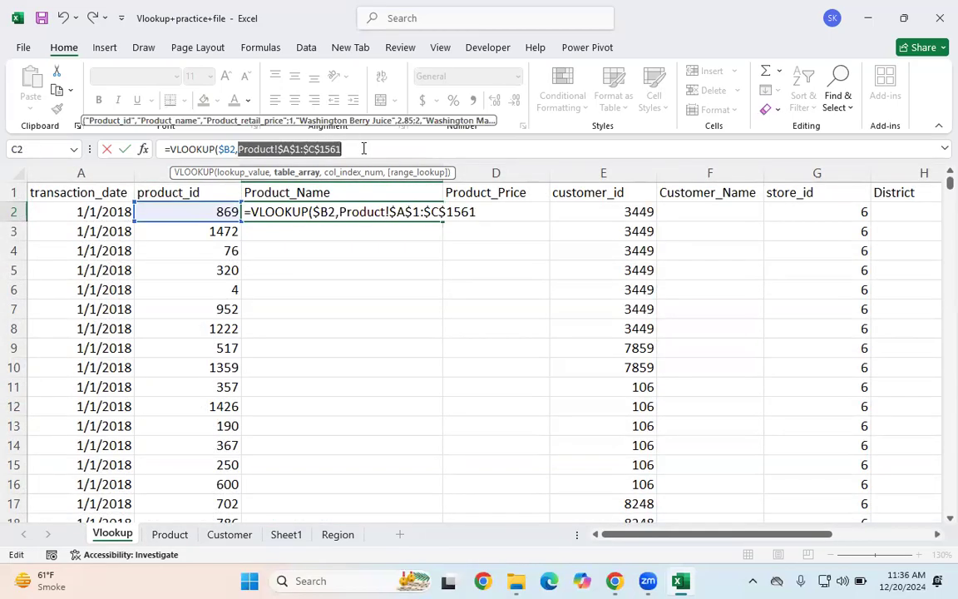
pyautogui.click(416, 155)
pyautogui.write(',')
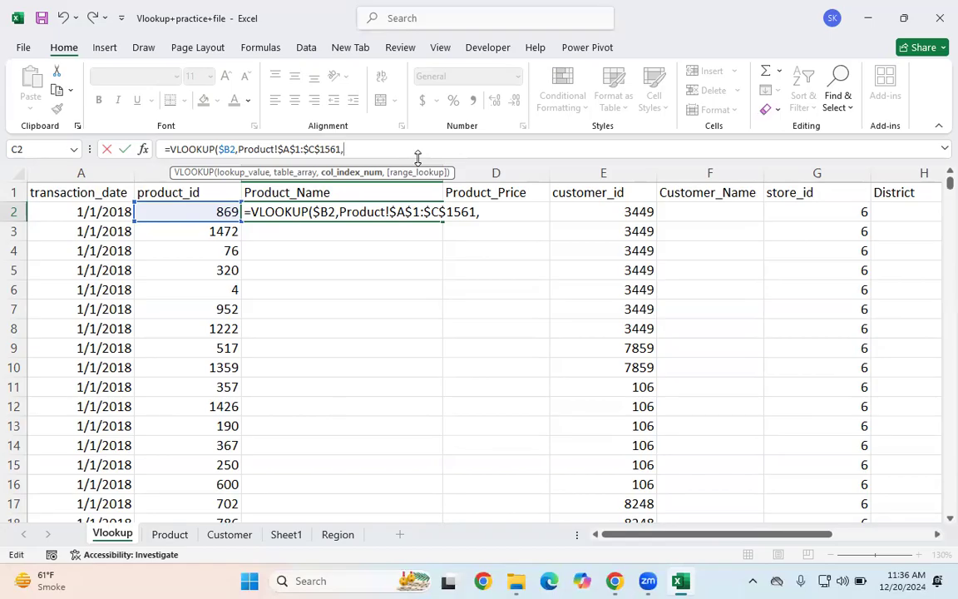
pyautogui.write('2,')
pyautogui.press('Down')
pyautogui.press('Tab')
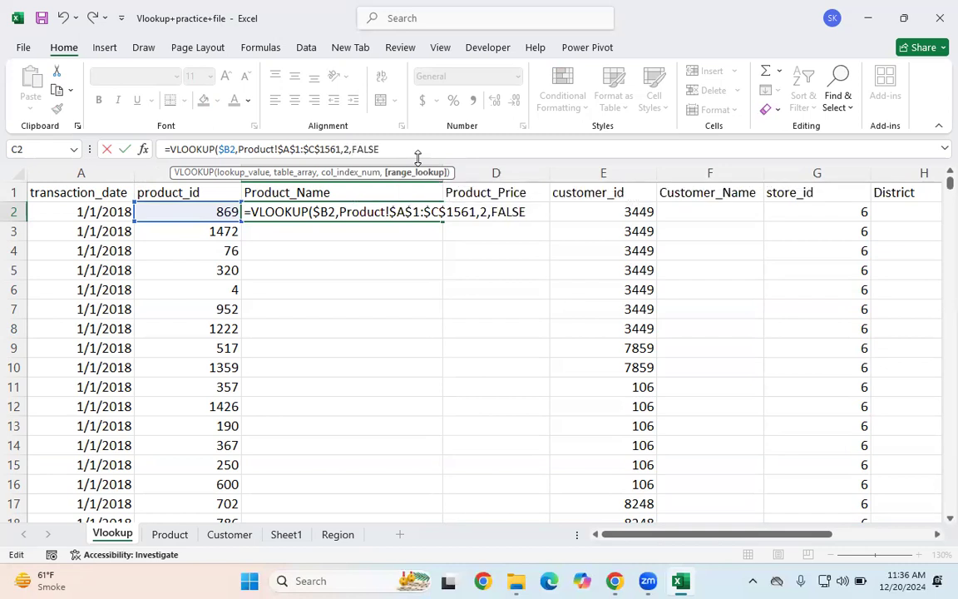
pyautogui.press('Return')
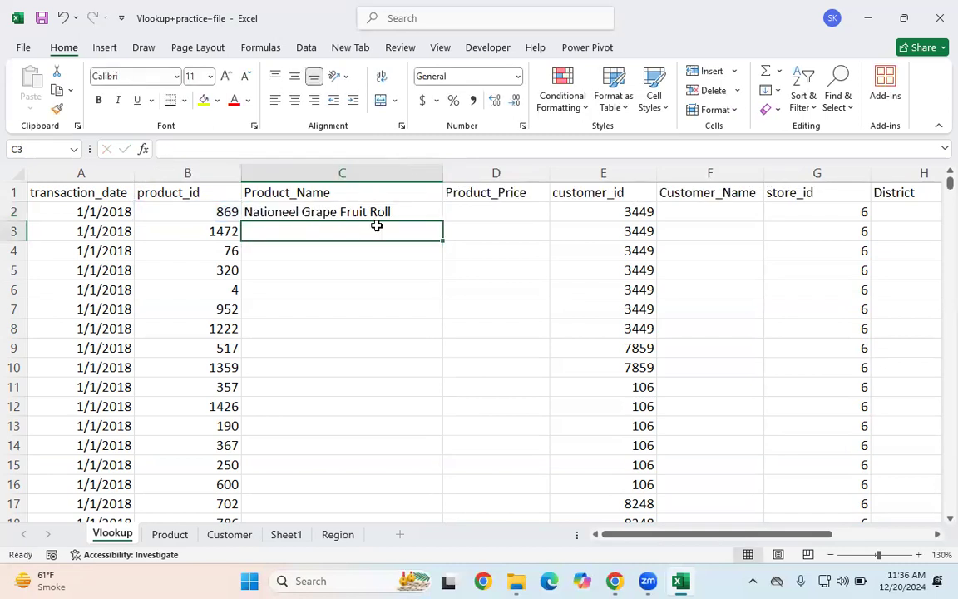
# Step: Fill the formula down the whole Product_Name column and autofit column C's width
pyautogui.click(358, 211)
pyautogui.doubleClick(442, 223)
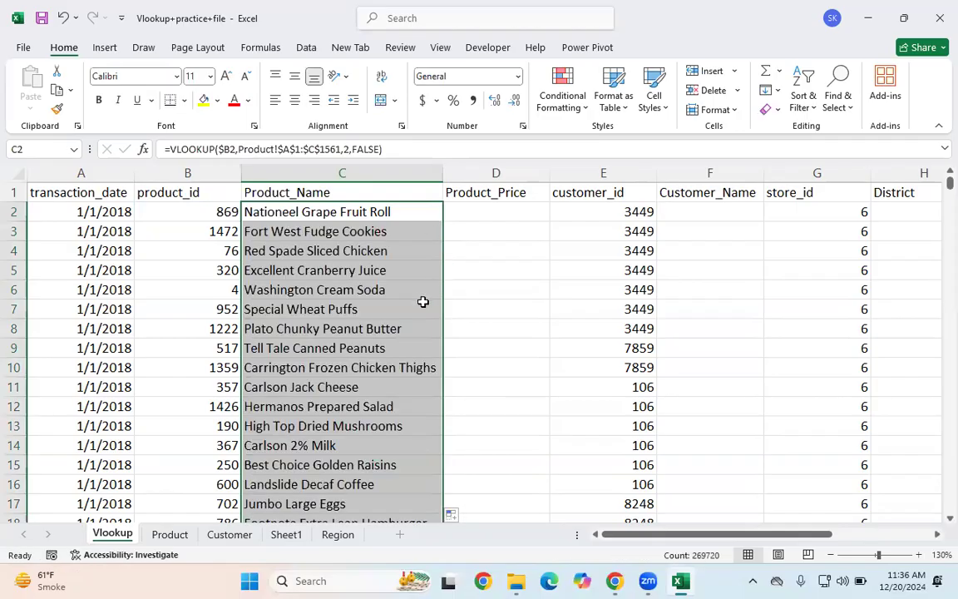
pyautogui.click(396, 288)
pyautogui.doubleClick(445, 168)
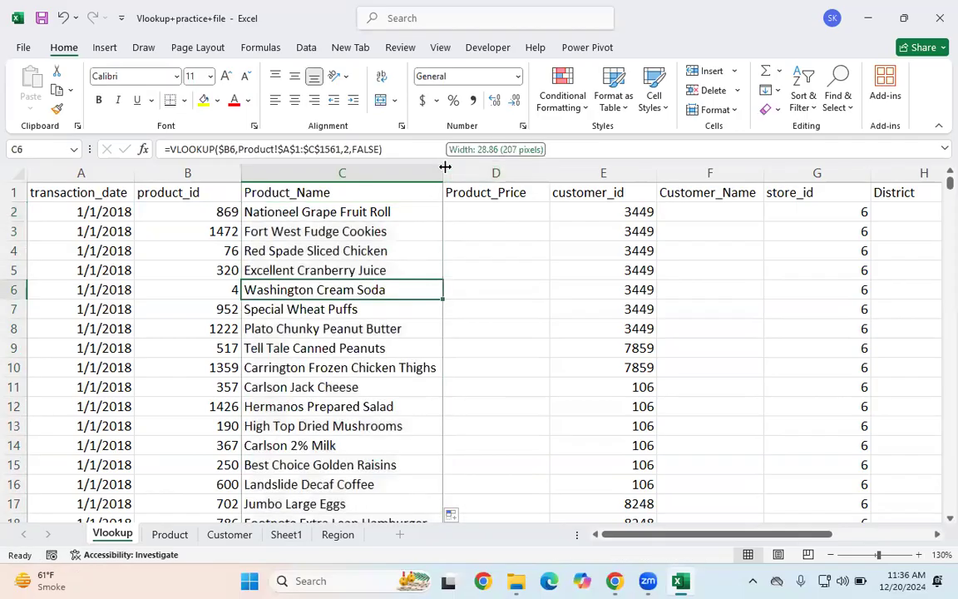
pyautogui.click(444, 168)
pyautogui.click(347, 227)
pyautogui.click(356, 211)
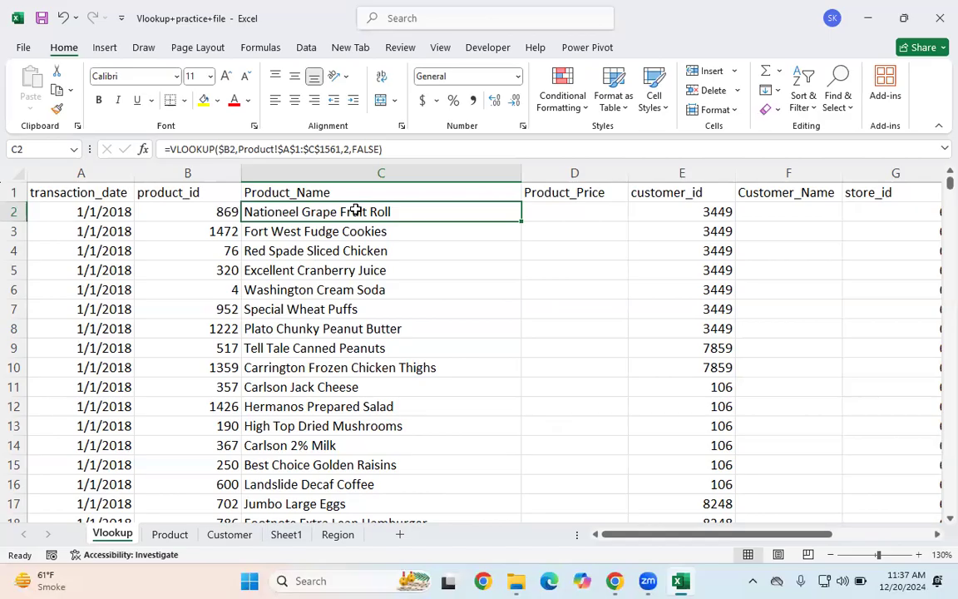
pyautogui.click(349, 309)
pyautogui.click(338, 211)
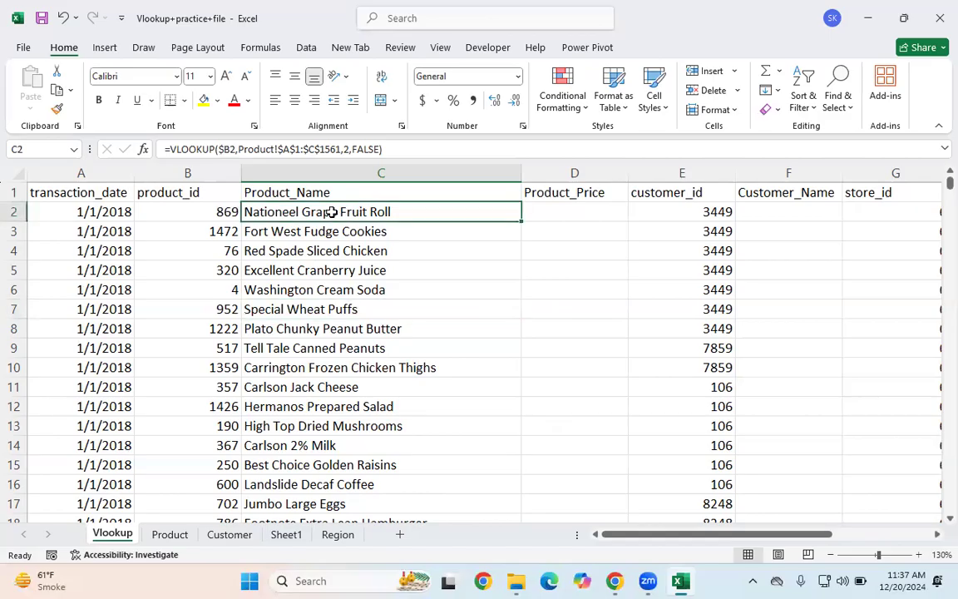
pyautogui.click(581, 215)
pyautogui.write('=')
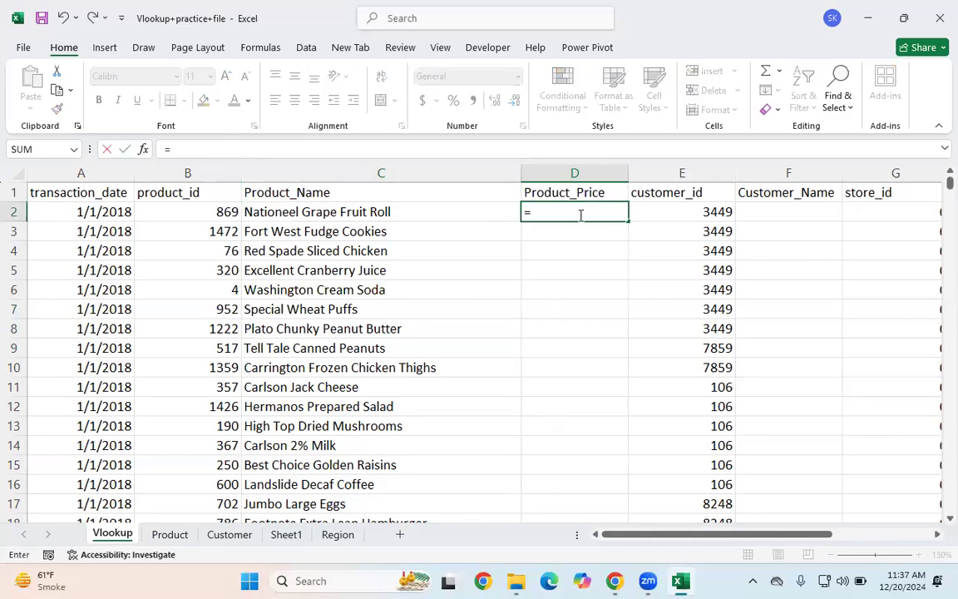
pyautogui.press('Escape')
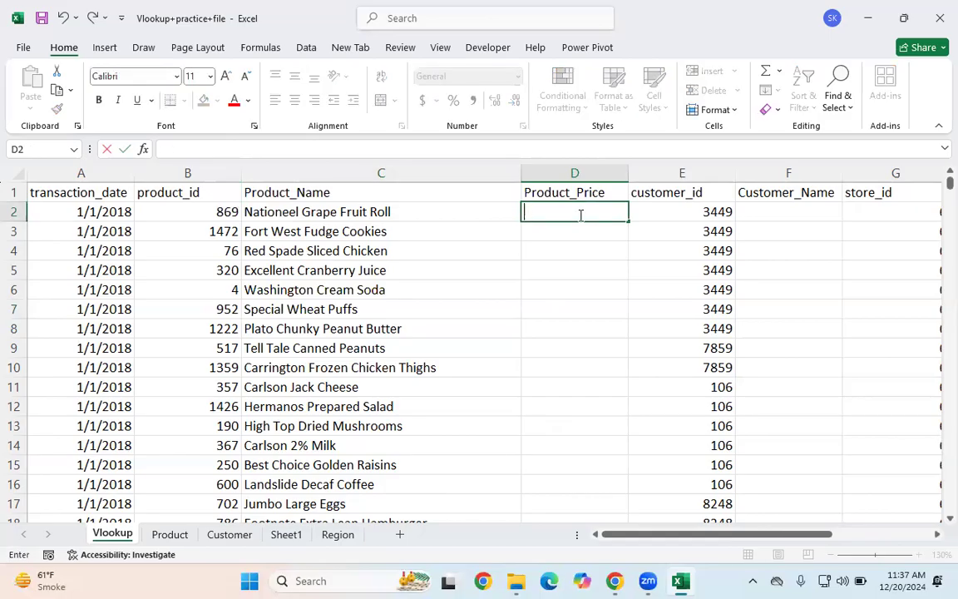
pyautogui.click(479, 266)
pyautogui.click(342, 212)
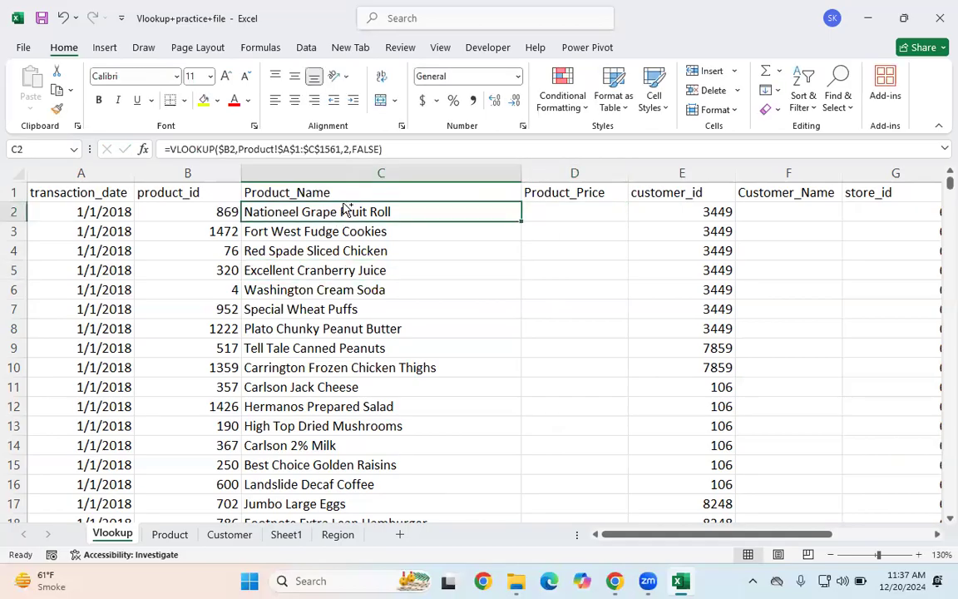
# Step: Clear all Product_Name formulas from C2 down the column and glance over the Product table
pyautogui.hotkey('ctrl', 'shift', 'Down')
pyautogui.hotkey('ctrl', 'BackSpace')
pyautogui.press('Delete')
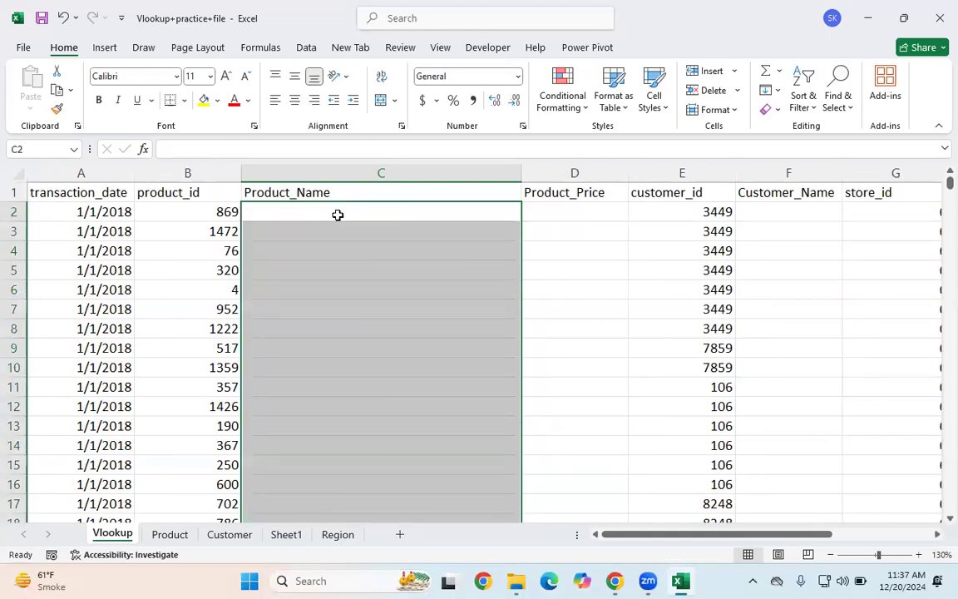
pyautogui.click(349, 228)
pyautogui.click(170, 535)
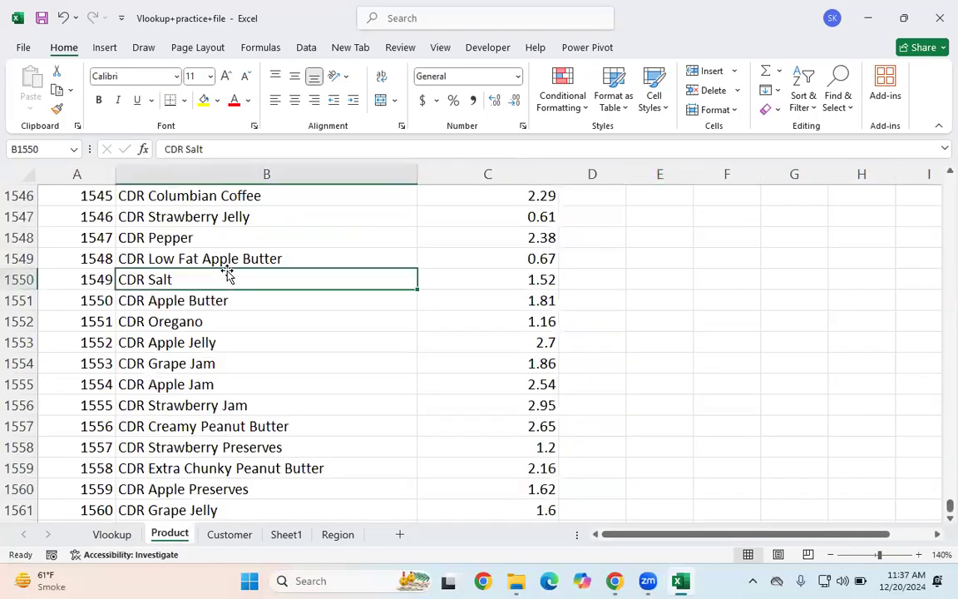
pyautogui.hotkey('ctrl', 'Up')
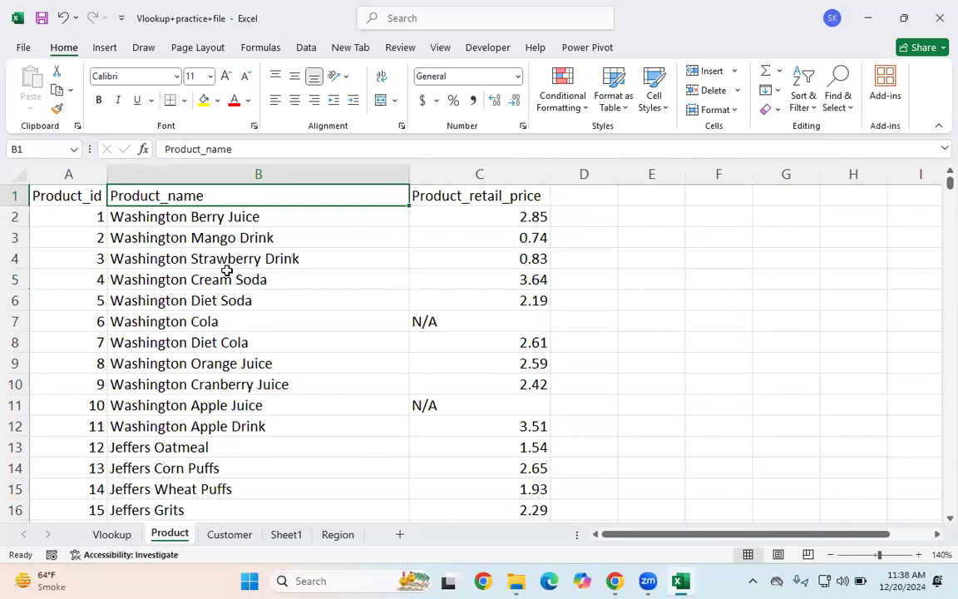
pyautogui.click(112, 534)
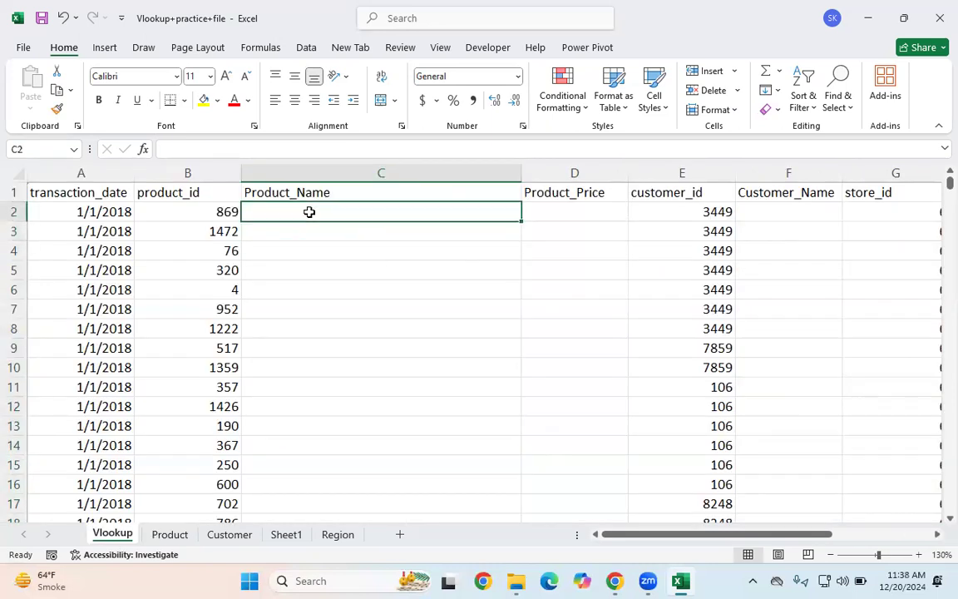
# Step: Start a new VLOOKUP in C2 using the mixed reference $B2 as the lookup value
pyautogui.write('=VLOOKUP(')
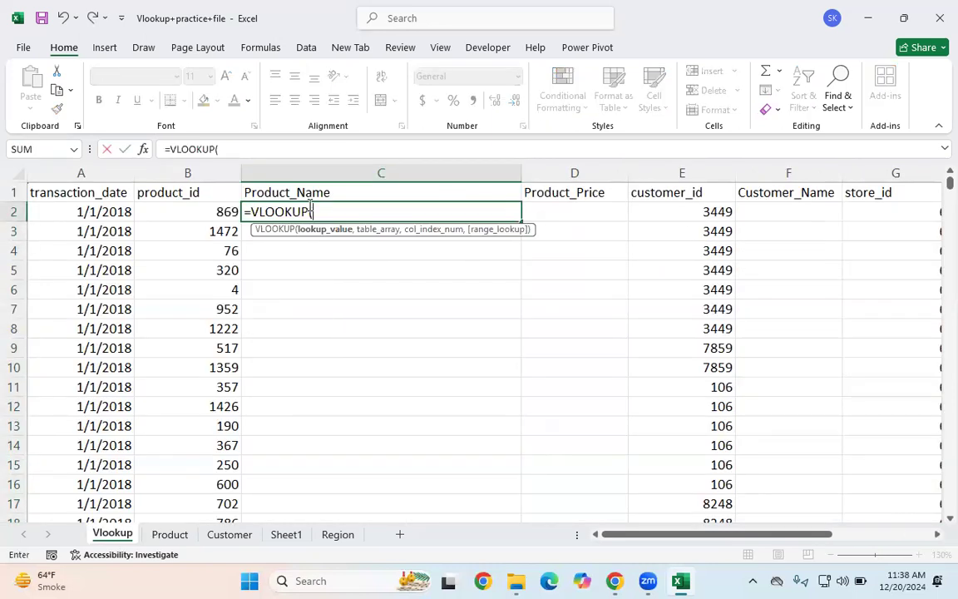
pyautogui.click(171, 211)
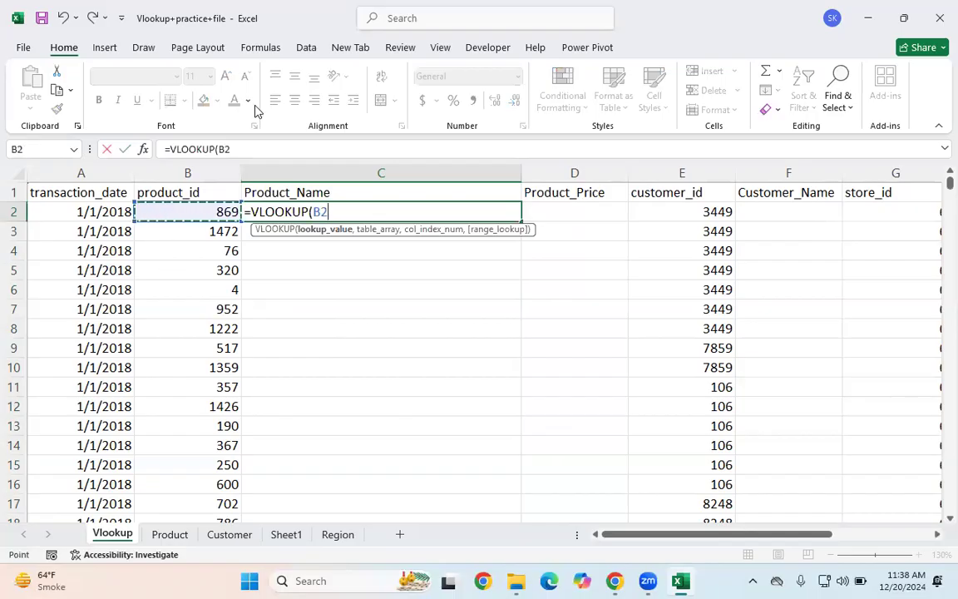
pyautogui.doubleClick(222, 149)
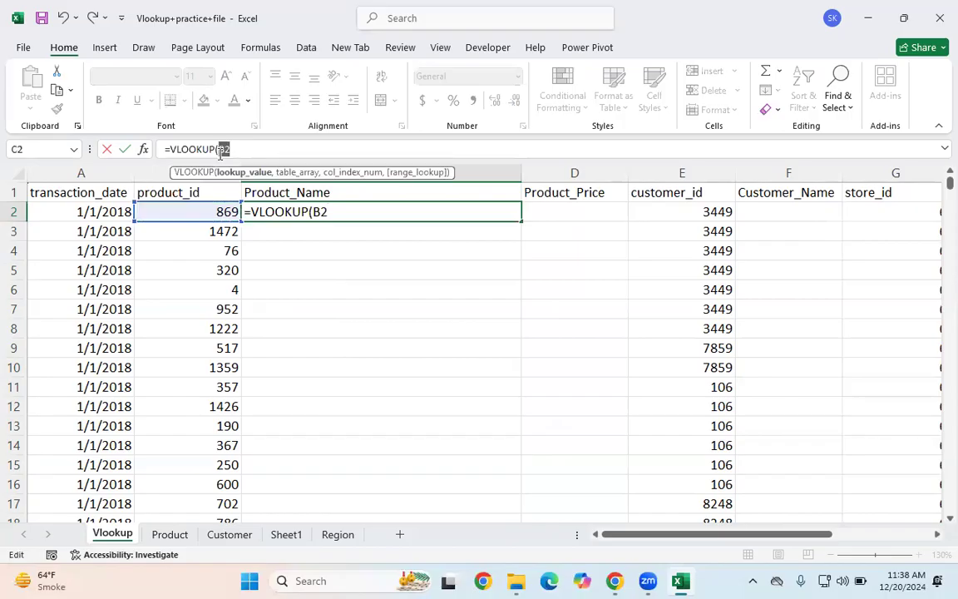
pyautogui.press('F4')
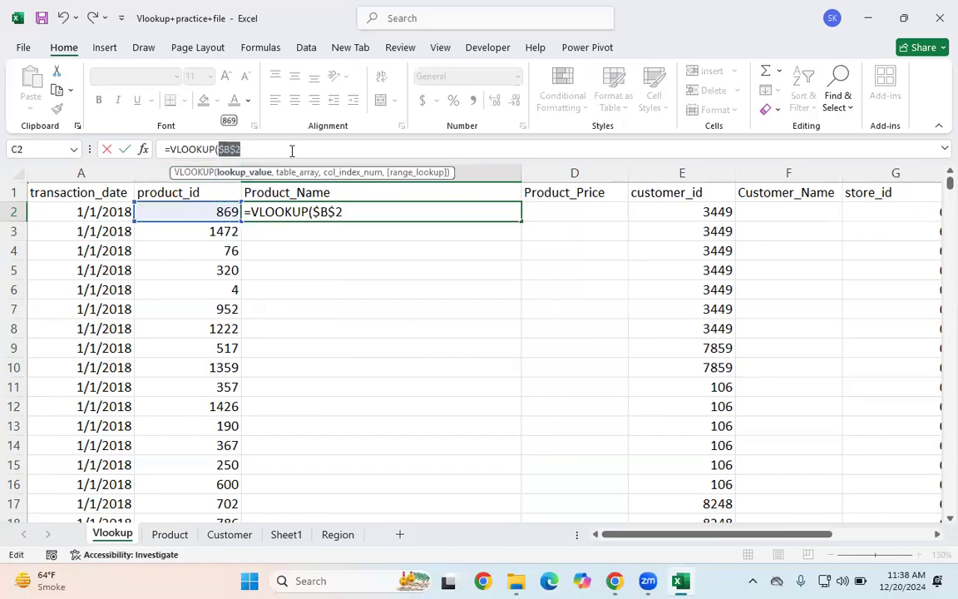
pyautogui.click(232, 149)
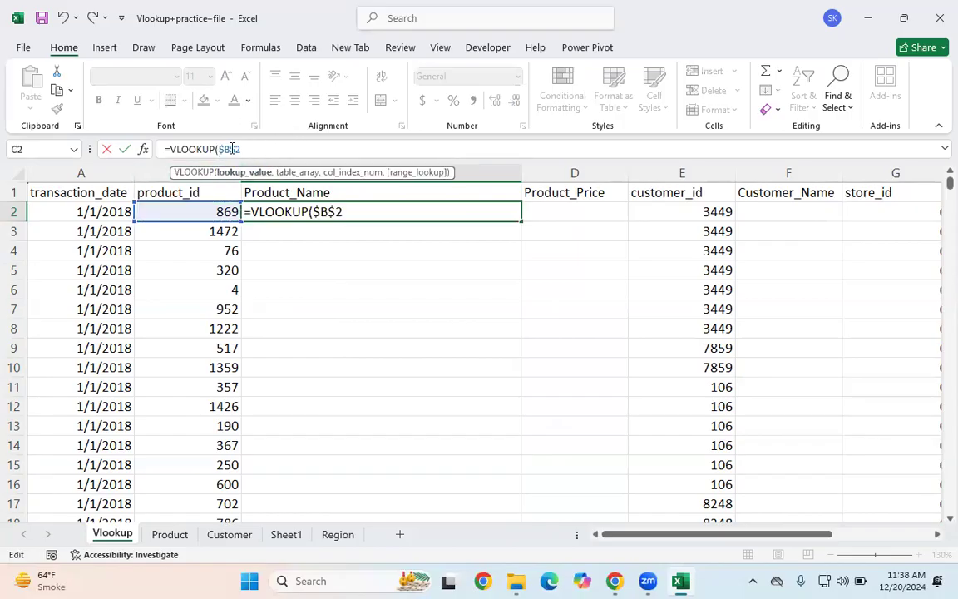
pyautogui.press('Delete')
pyautogui.press('Right')
pyautogui.write(',')
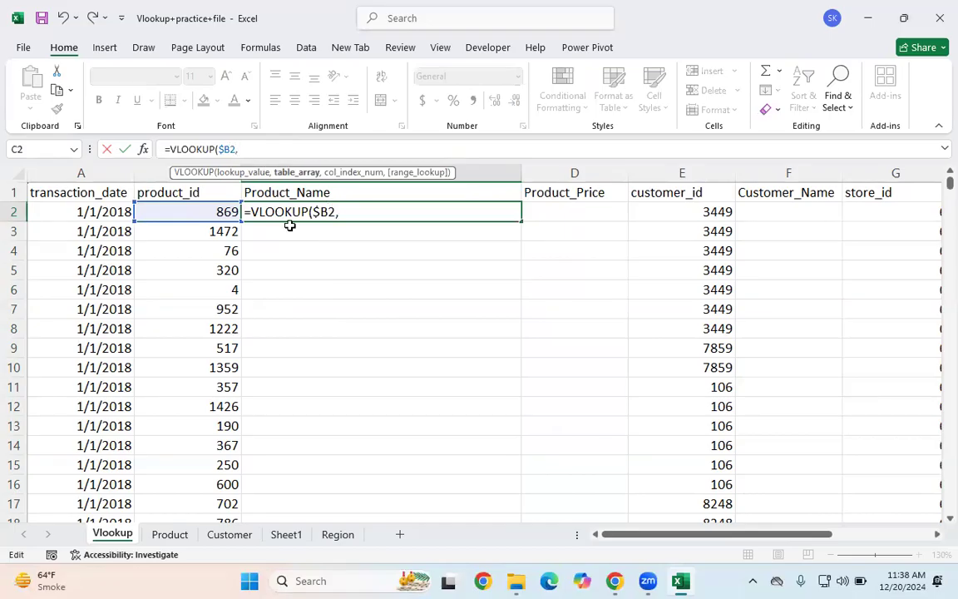
# Step: Set the table array to the whole Product table as absolute Product!$A$1:$C$1561
pyautogui.click(170, 533)
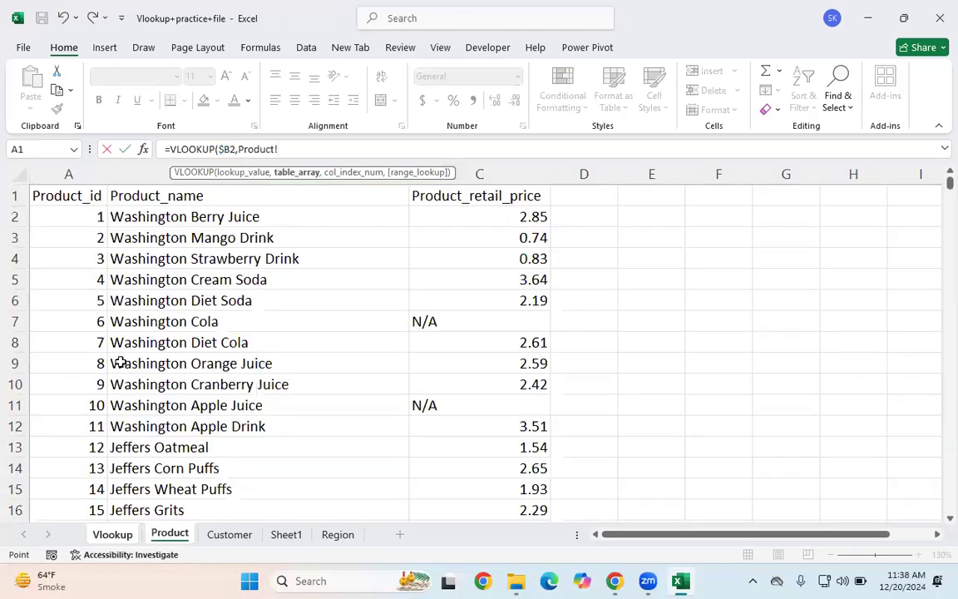
pyautogui.click(68, 193)
pyautogui.hotkey('ctrl', 'shift', 'Right')
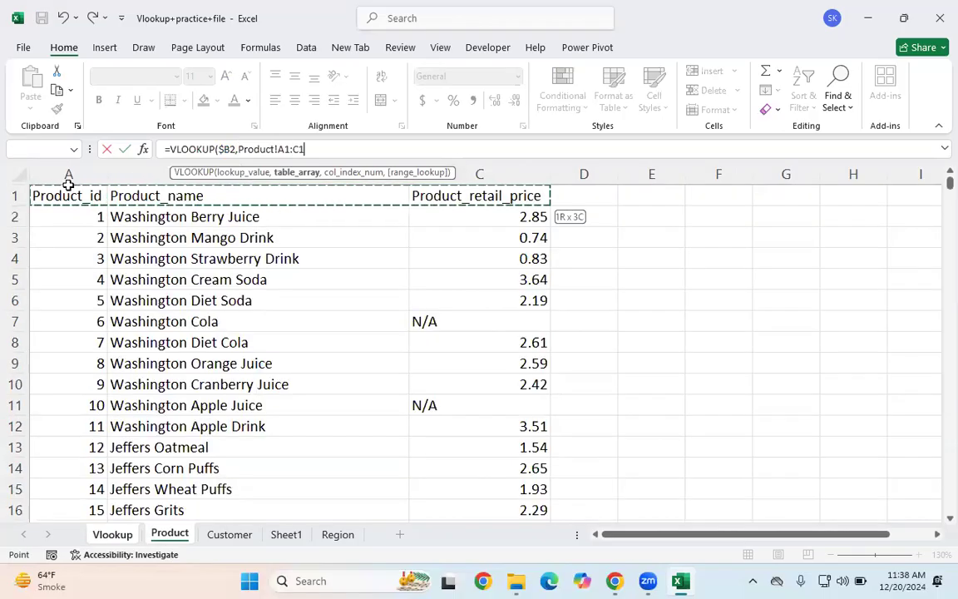
pyautogui.hotkey('ctrl', 'shift', 'Down')
pyautogui.moveTo(321, 149); pyautogui.dragTo(238, 148)
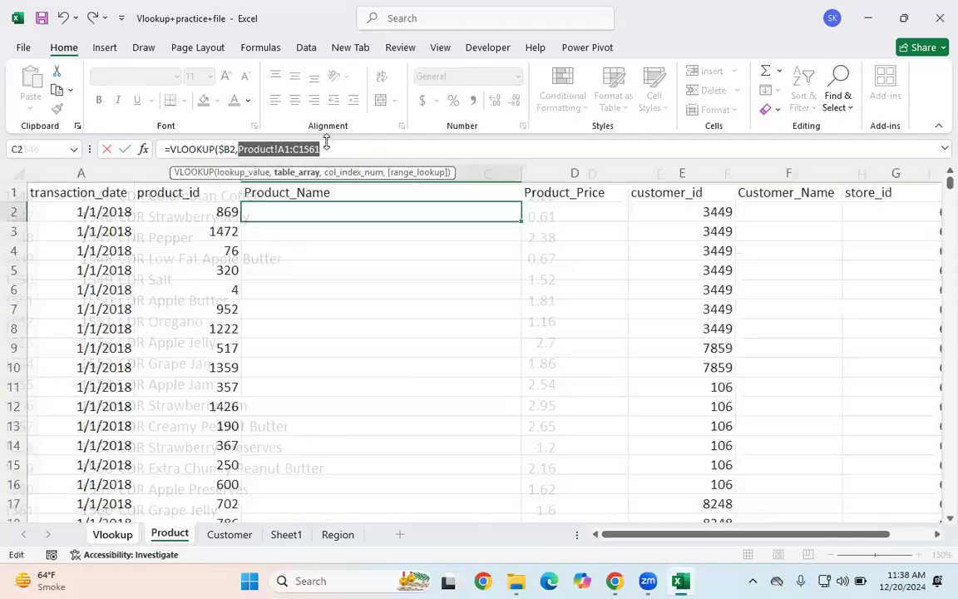
pyautogui.press('F4')
pyautogui.write(',')
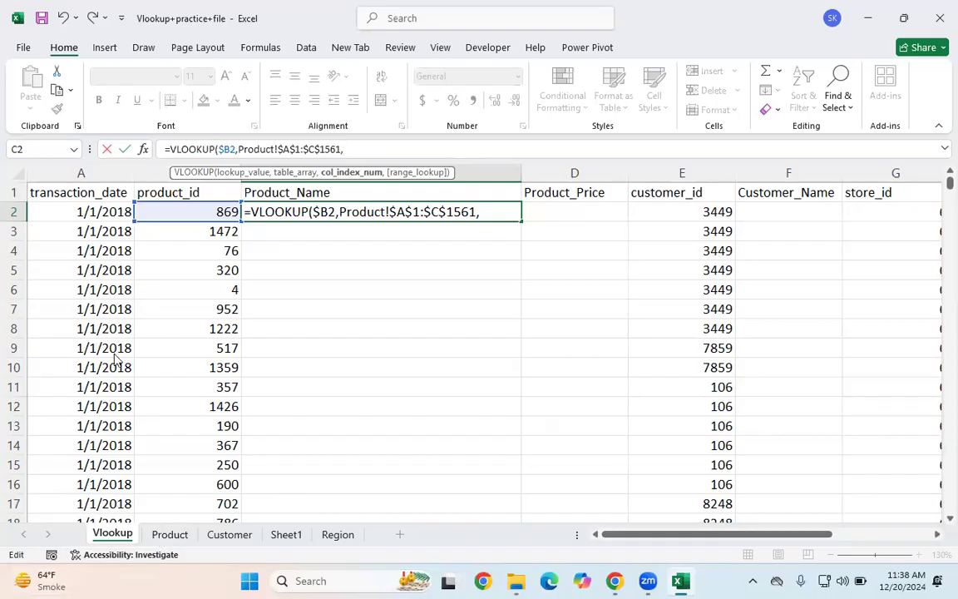
# Step: Finish the formula with column array {2,3} and FALSE so it returns both name and price
pyautogui.click(170, 536)
pyautogui.press('BackSpace')
pyautogui.press('BackSpace')
pyautogui.press('BackSpace')
pyautogui.press('BackSpace')
pyautogui.press('BackSpace')
pyautogui.press('BackSpace')
pyautogui.press('BackSpace')
pyautogui.press('BackSpace')
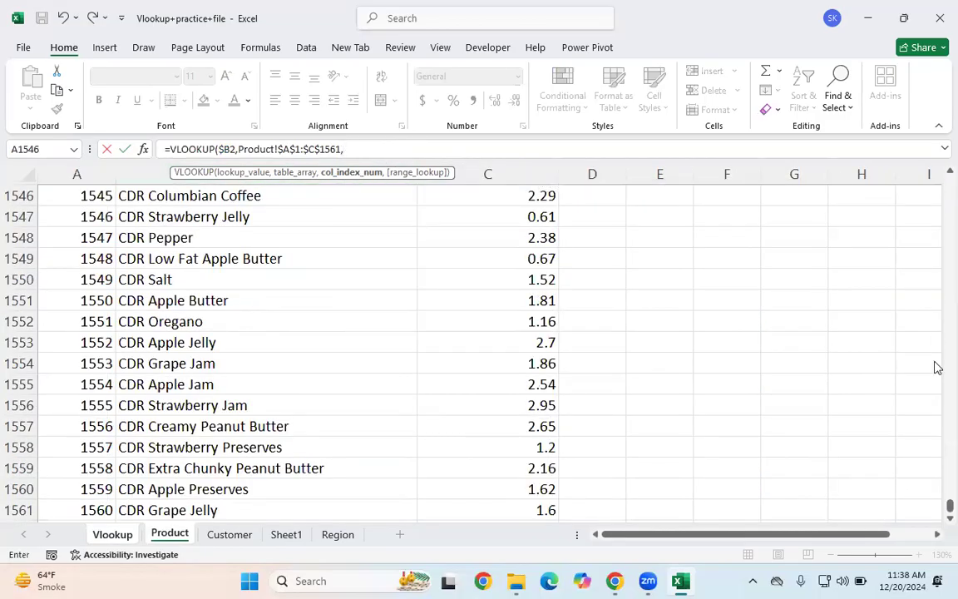
pyautogui.moveTo(946, 507); pyautogui.dragTo(937, 89)
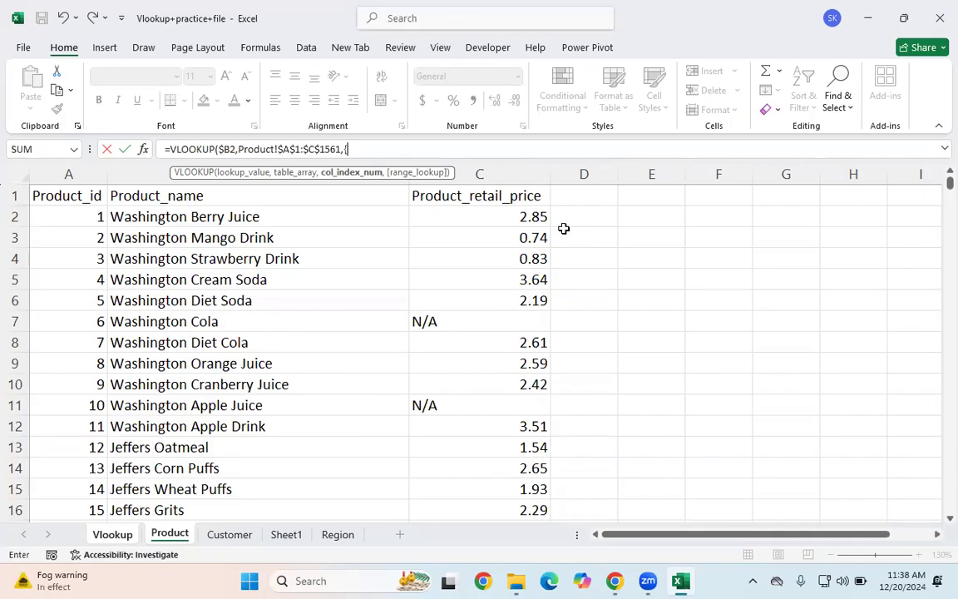
pyautogui.write('2,3},')
pyautogui.press('Down')
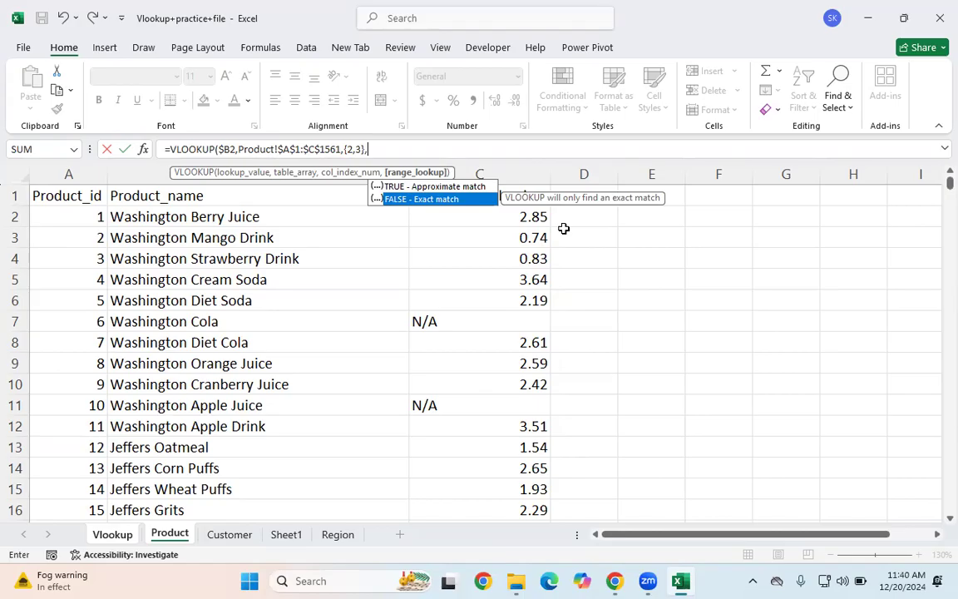
pyautogui.press('Tab')
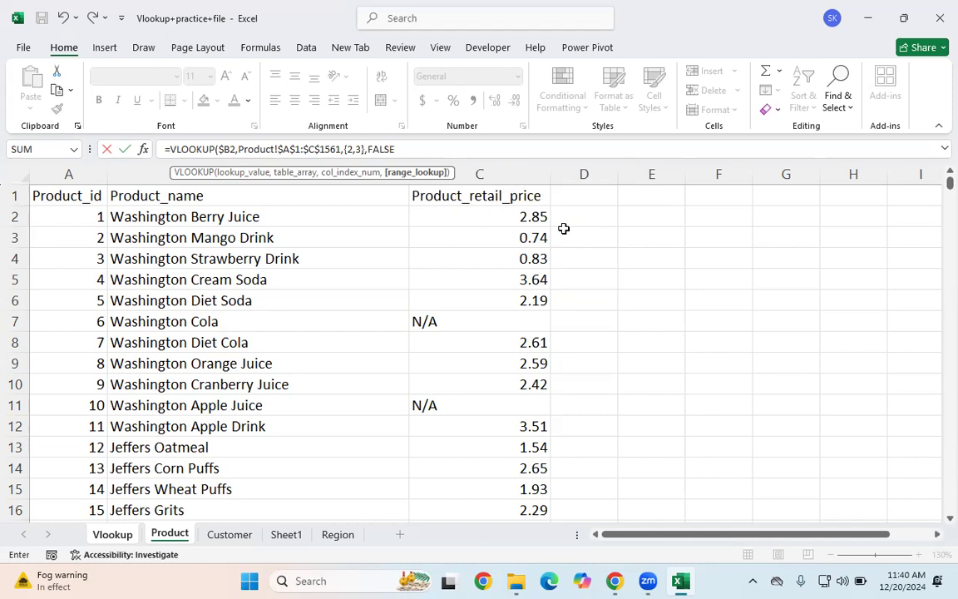
pyautogui.write(')')
pyautogui.press('Return')
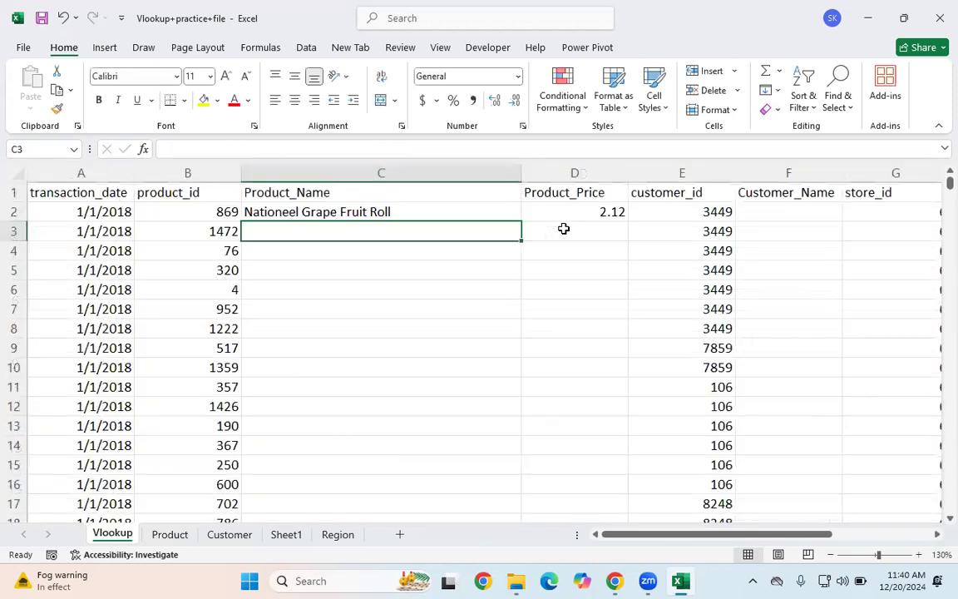
# Step: Try to fill the C2:D2 lookup formula down the columns with the fill handle
pyautogui.moveTo(406, 208); pyautogui.dragTo(588, 203)
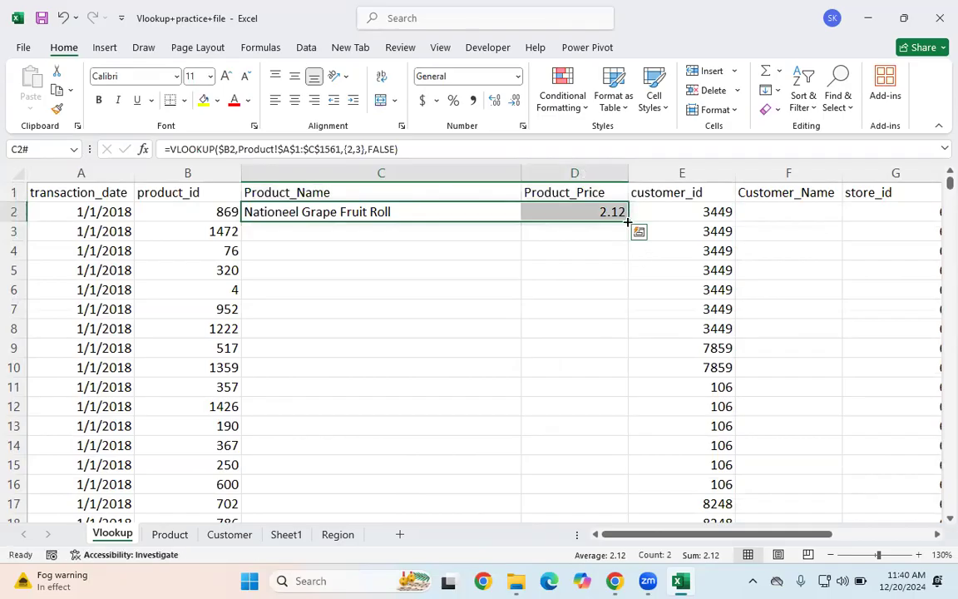
pyautogui.click(575, 265)
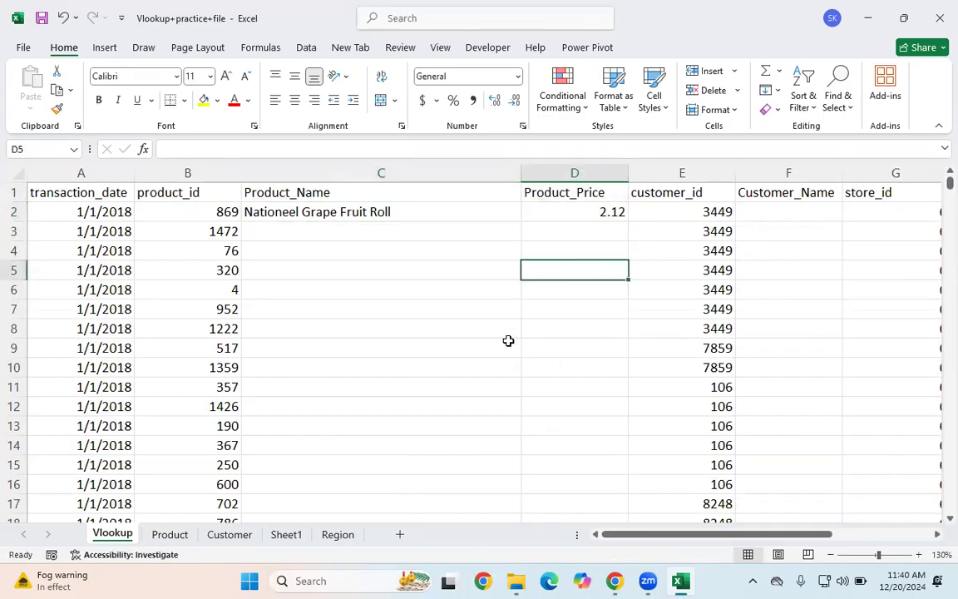
pyautogui.click(387, 204)
pyautogui.moveTo(563, 206); pyautogui.dragTo(565, 208)
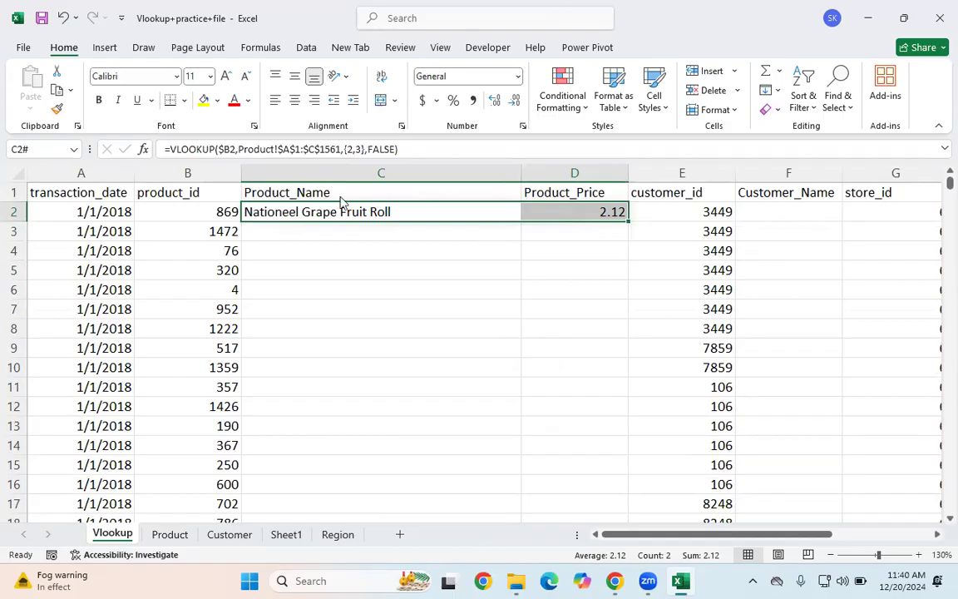
pyautogui.doubleClick(630, 220)
pyautogui.click(374, 332)
# Step: Check the last data row of the product_id column and return to cell D2
pyautogui.click(278, 213)
pyautogui.moveTo(278, 213); pyautogui.dragTo(583, 214)
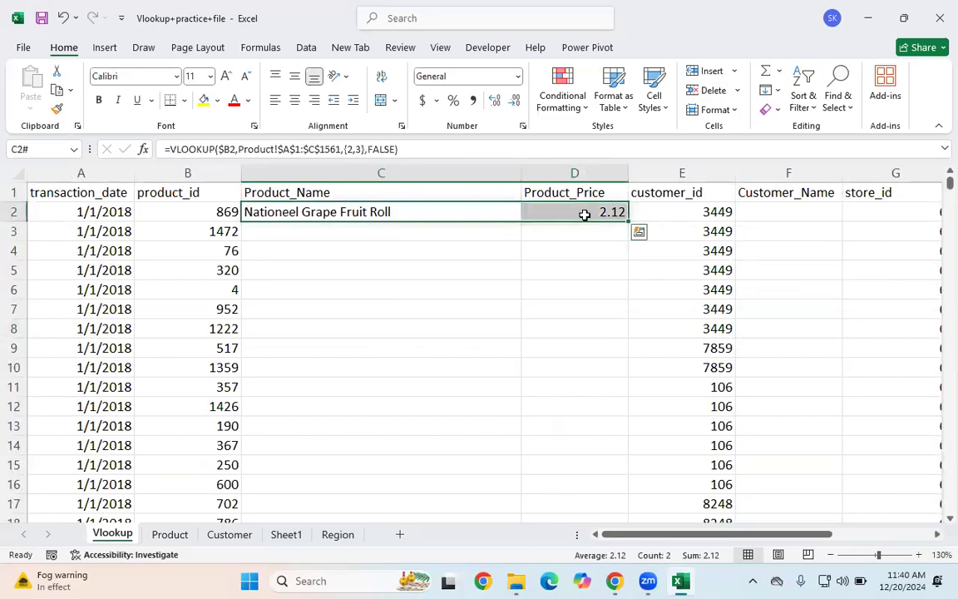
pyautogui.click(212, 217)
pyautogui.hotkey('ctrl', 'Down')
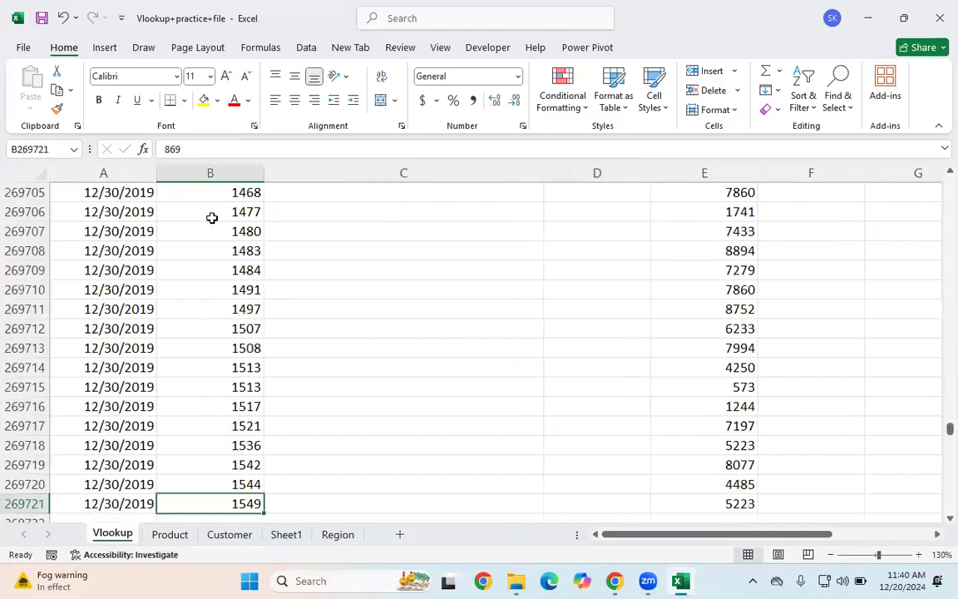
pyautogui.scroll(-1, 212, 216)
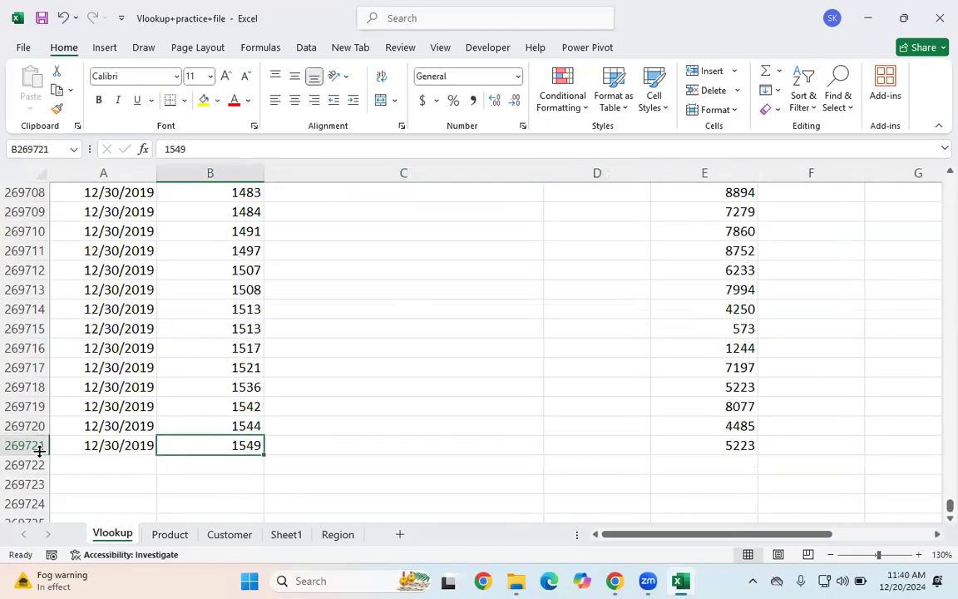
pyautogui.moveTo(432, 444); pyautogui.dragTo(616, 446)
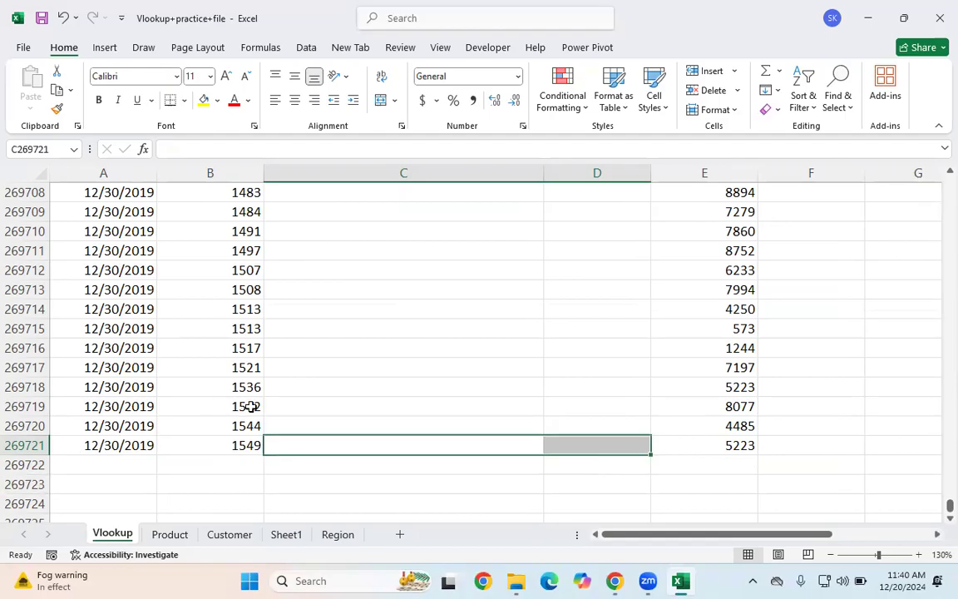
pyautogui.click(228, 452)
pyautogui.hotkey('ctrl', 'Up')
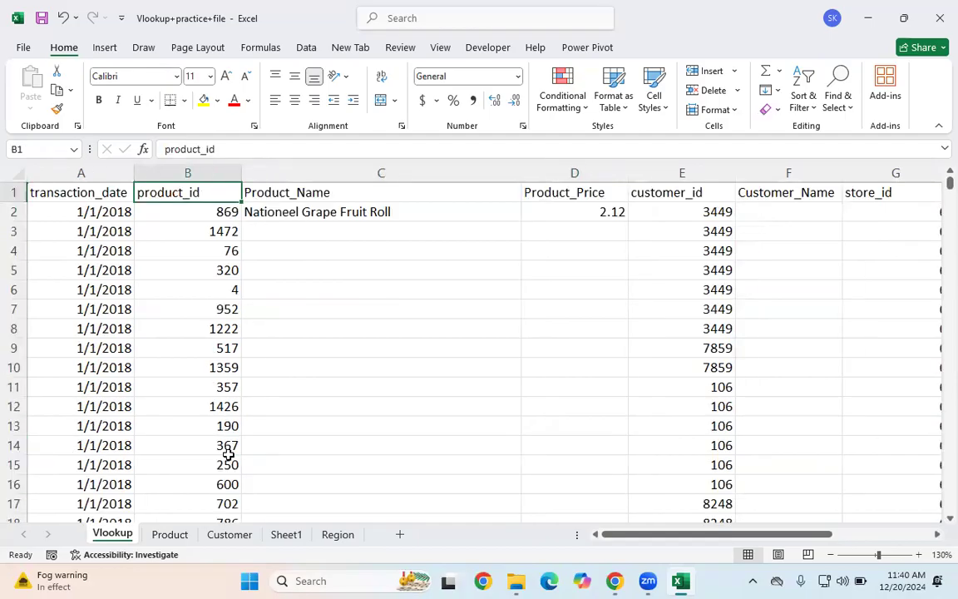
pyautogui.press('Down')
pyautogui.press('Right')
pyautogui.press('Right')
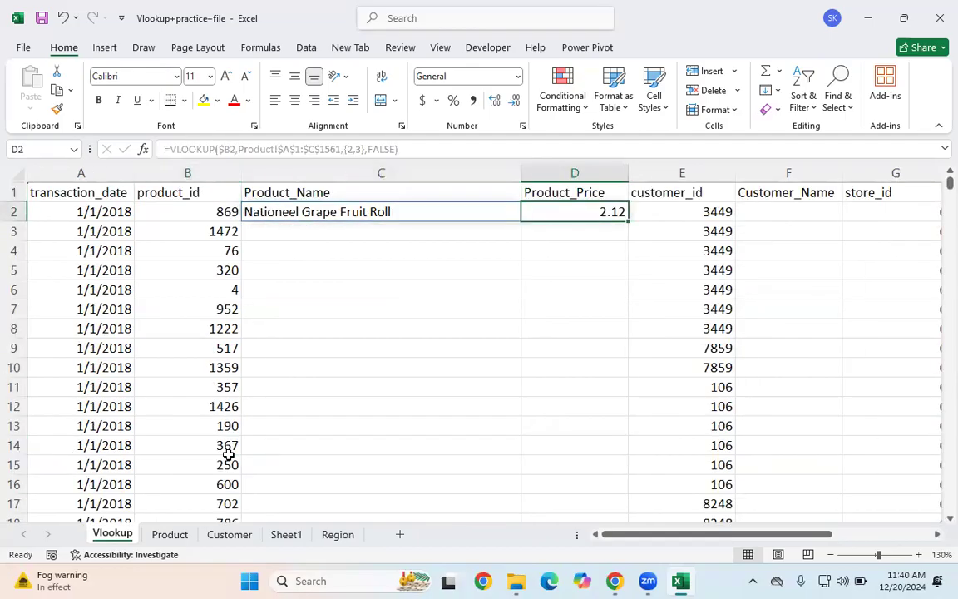
# Step: Copy the C2:D2 formula and select the destination range C2:D269721 with Go To
pyautogui.moveTo(284, 211); pyautogui.dragTo(554, 212)
pyautogui.hotkey('ctrl', 'c')
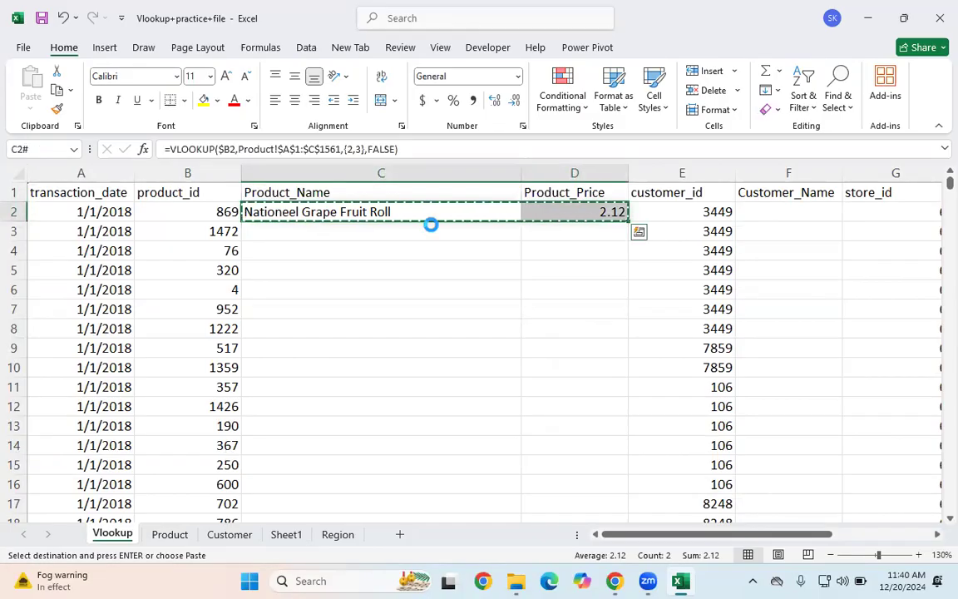
pyautogui.hotkey('ctrl', 'g')
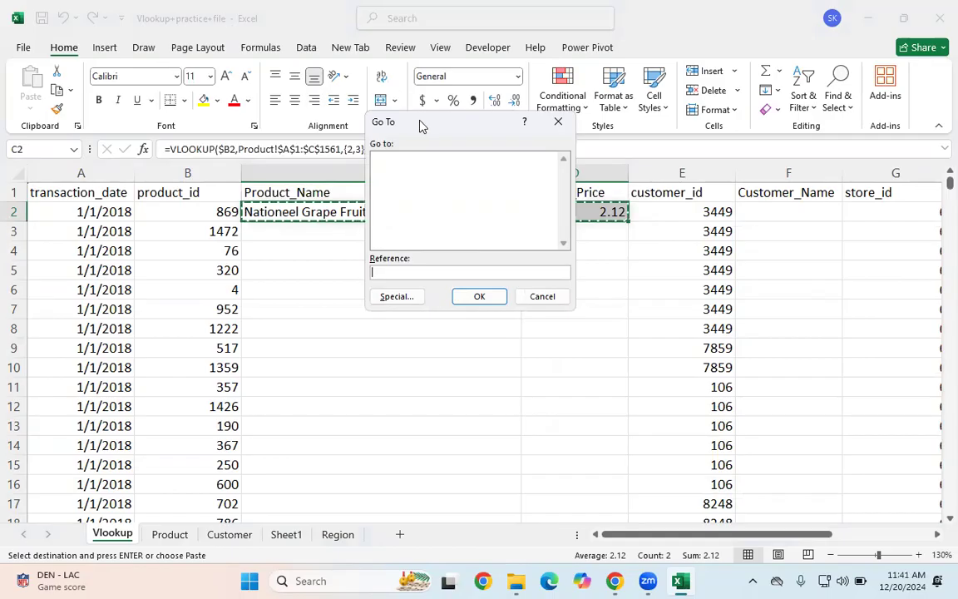
pyautogui.moveTo(420, 125); pyautogui.dragTo(578, 151)
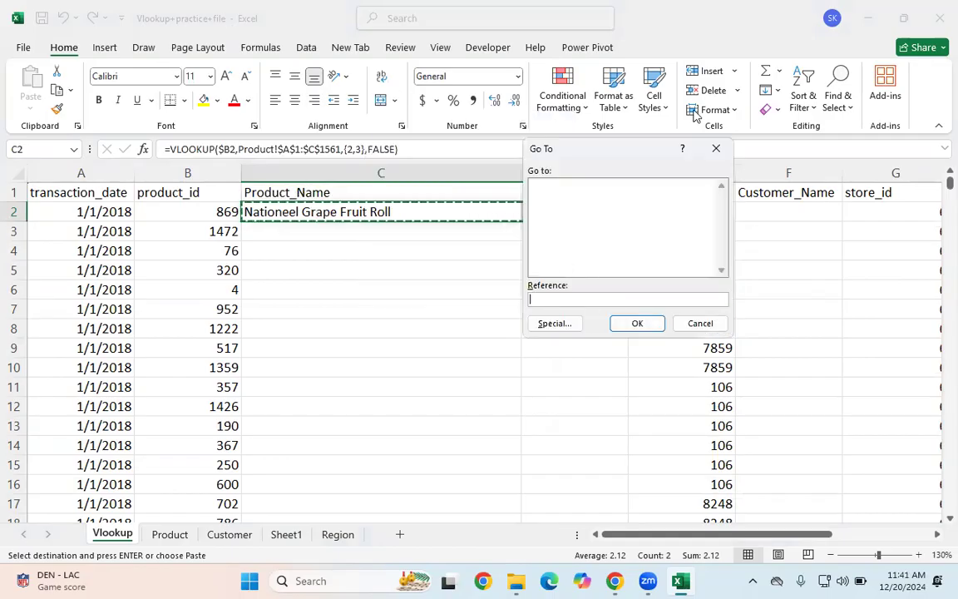
pyautogui.moveTo(581, 151); pyautogui.dragTo(671, 230)
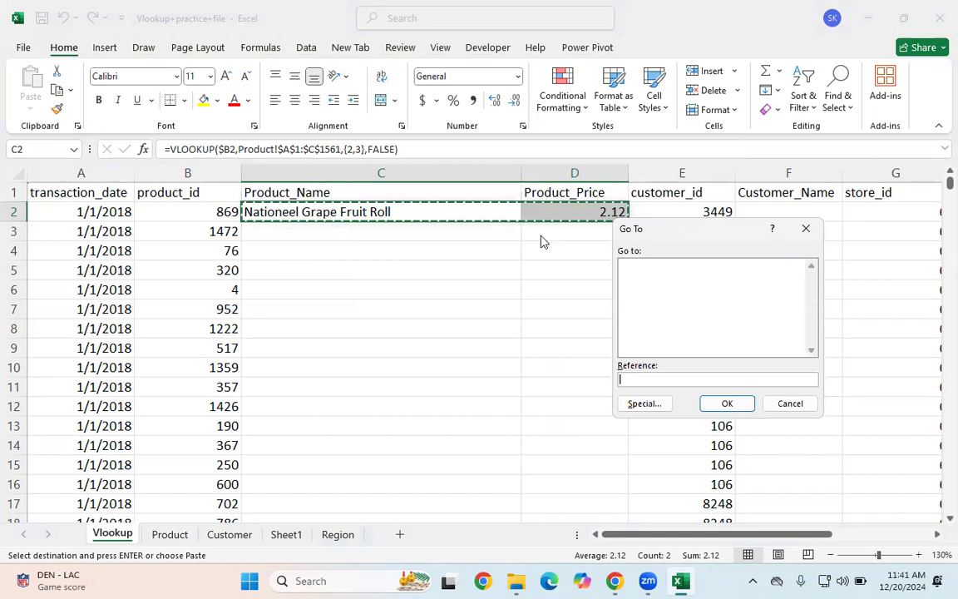
pyautogui.write('C2 : D269721')
pyautogui.click(715, 404)
pyautogui.scroll(-20, 515, 359)
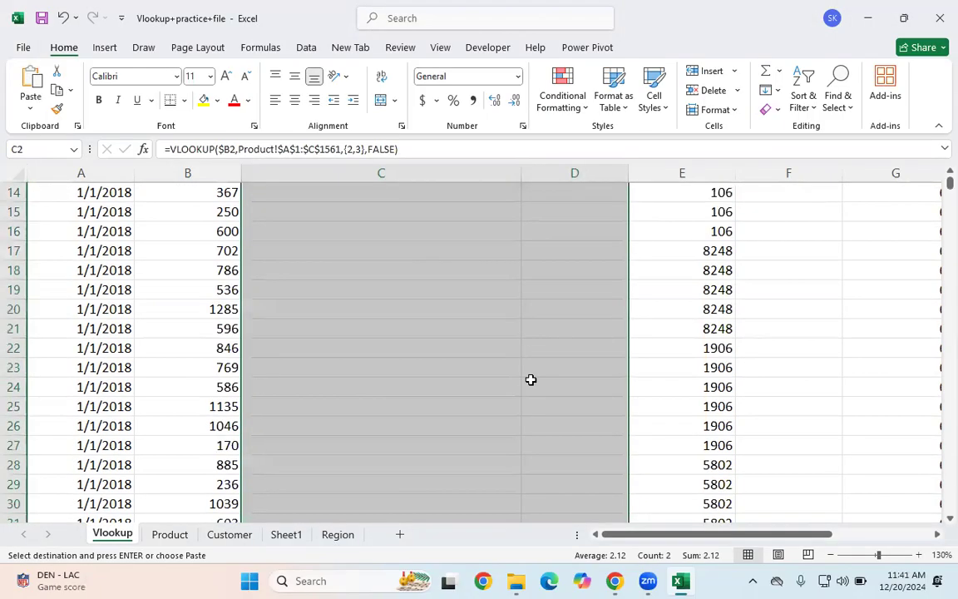
pyautogui.moveTo(949, 183); pyautogui.dragTo(937, 581)
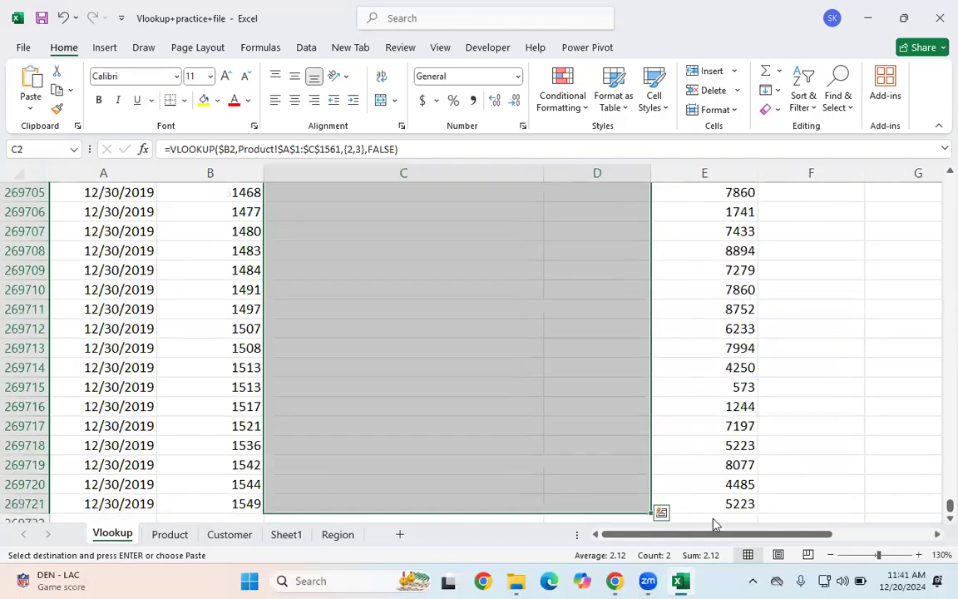
pyautogui.scroll(-7, 683, 485)
pyautogui.scroll(13, 635, 377)
pyautogui.moveTo(949, 506); pyautogui.dragTo(864, 37)
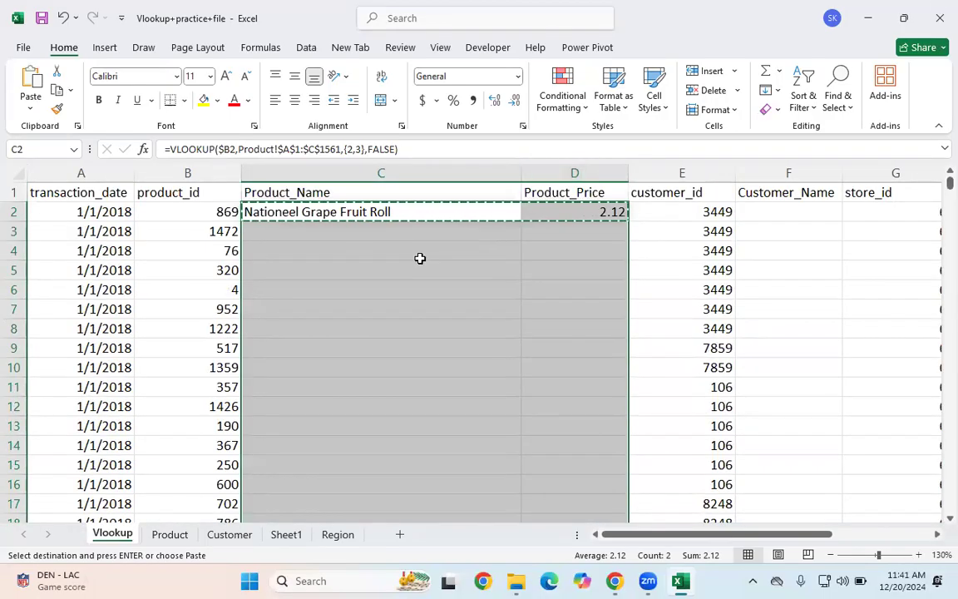
# Step: Paste the lookup formula into the selected range, inspect a few filled rows, and undo the paste
pyautogui.press('Return')
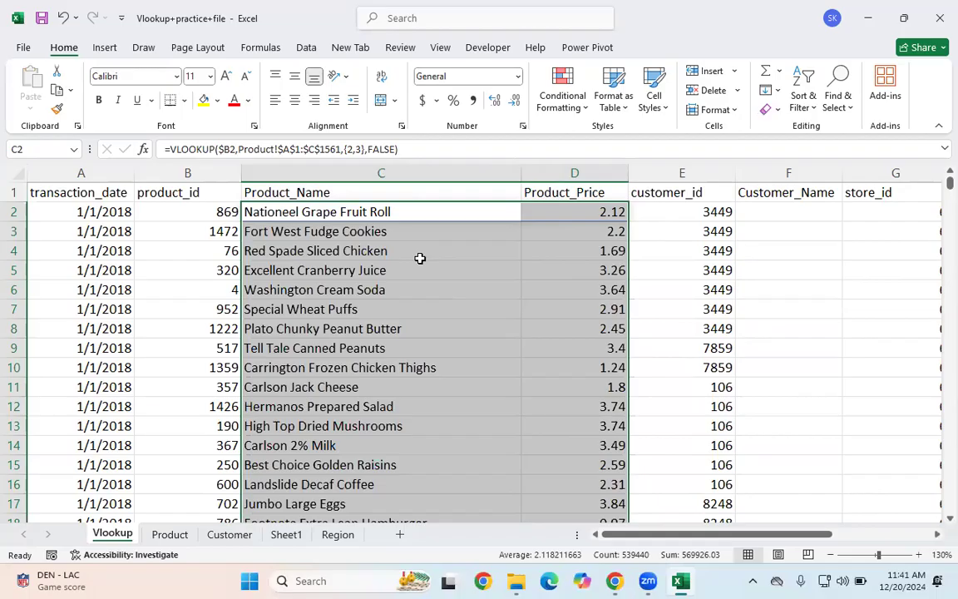
pyautogui.click(358, 426)
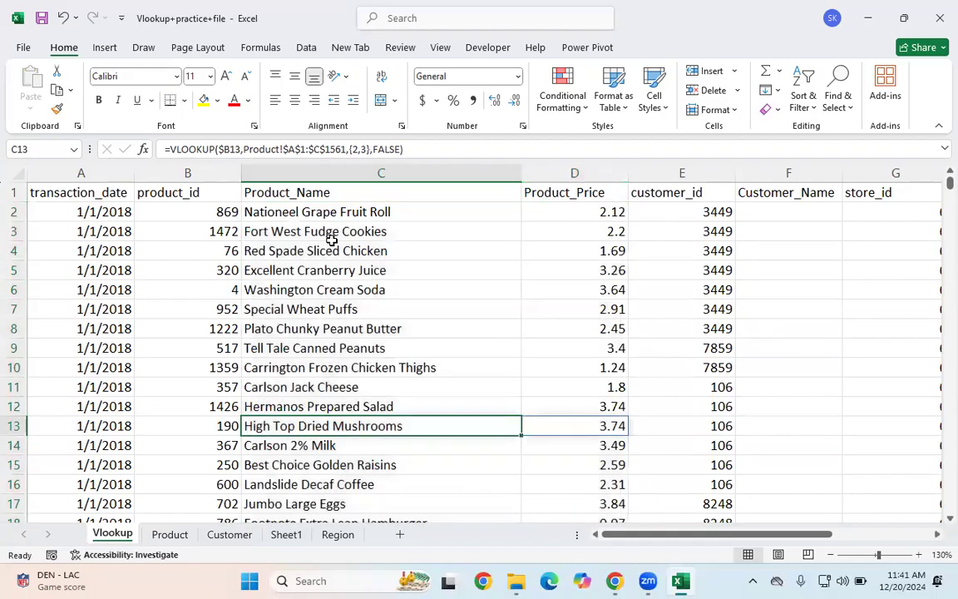
pyautogui.click(322, 208)
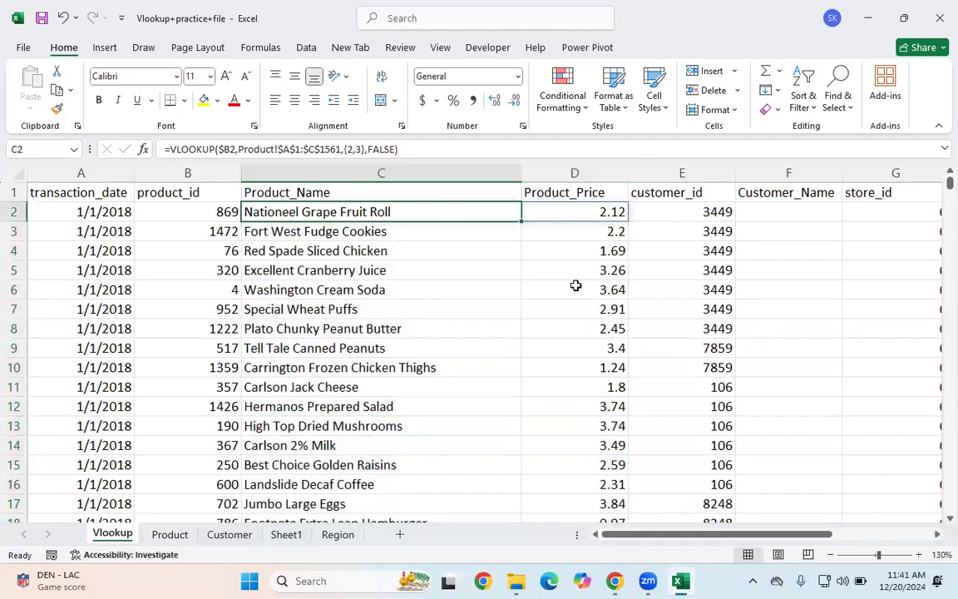
pyautogui.click(517, 366)
pyautogui.click(316, 289)
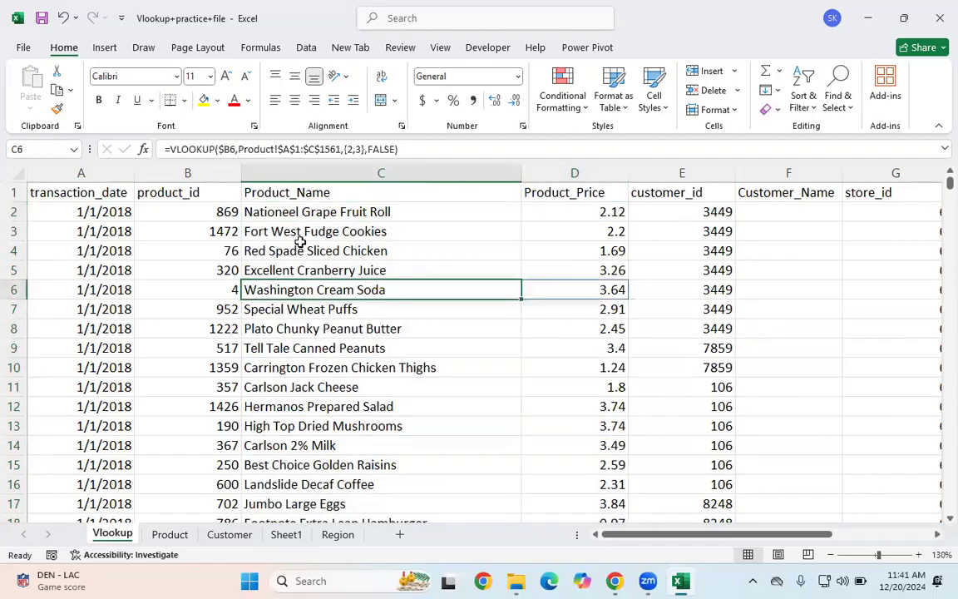
pyautogui.hotkey('ctrl', 'z')
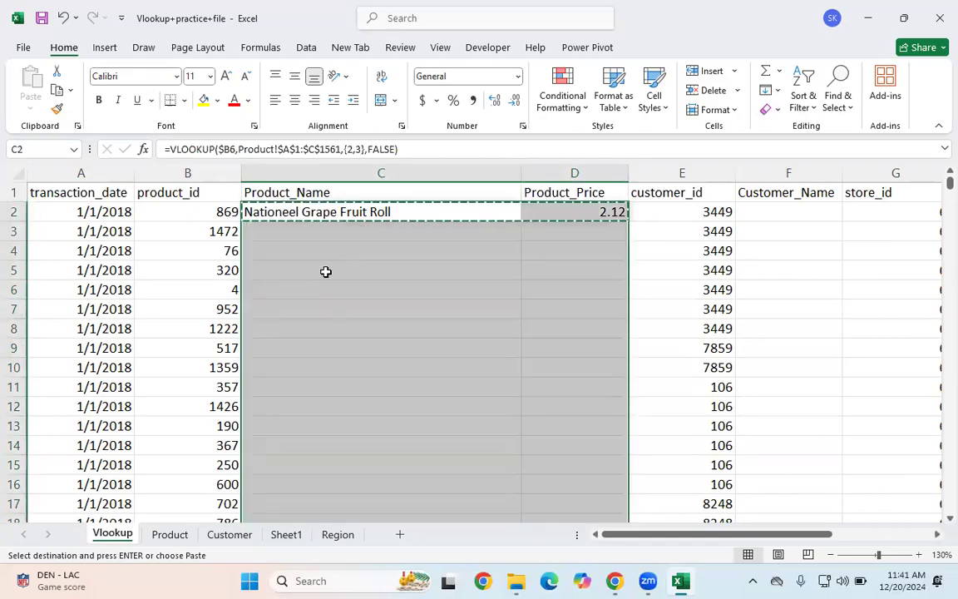
# Step: Copy C2:D2 again and paste it into C2:D269721, selecting the range from the last product_id row upward
pyautogui.click(342, 266)
pyautogui.doubleClick(497, 294)
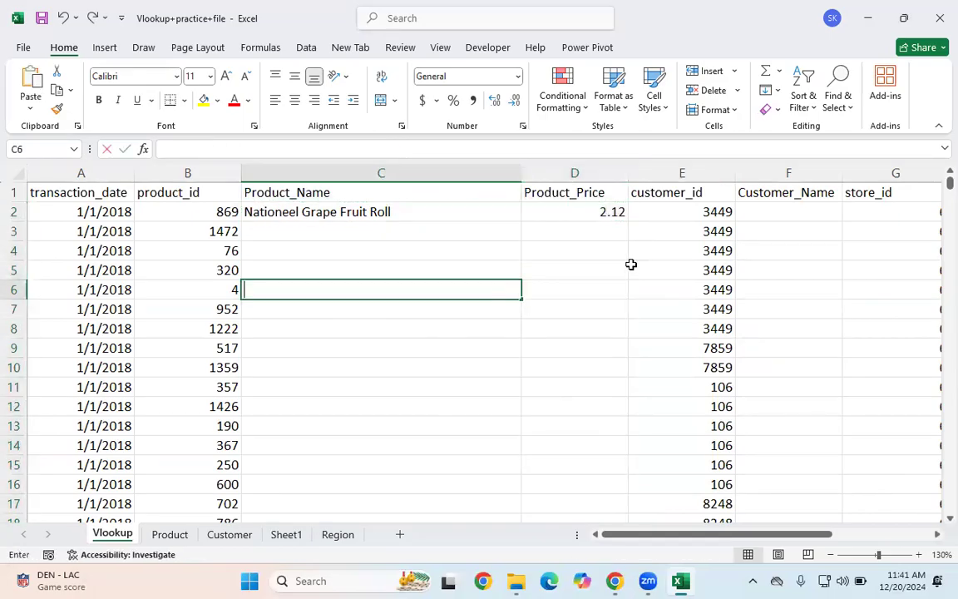
pyautogui.click(468, 350)
pyautogui.click(204, 215)
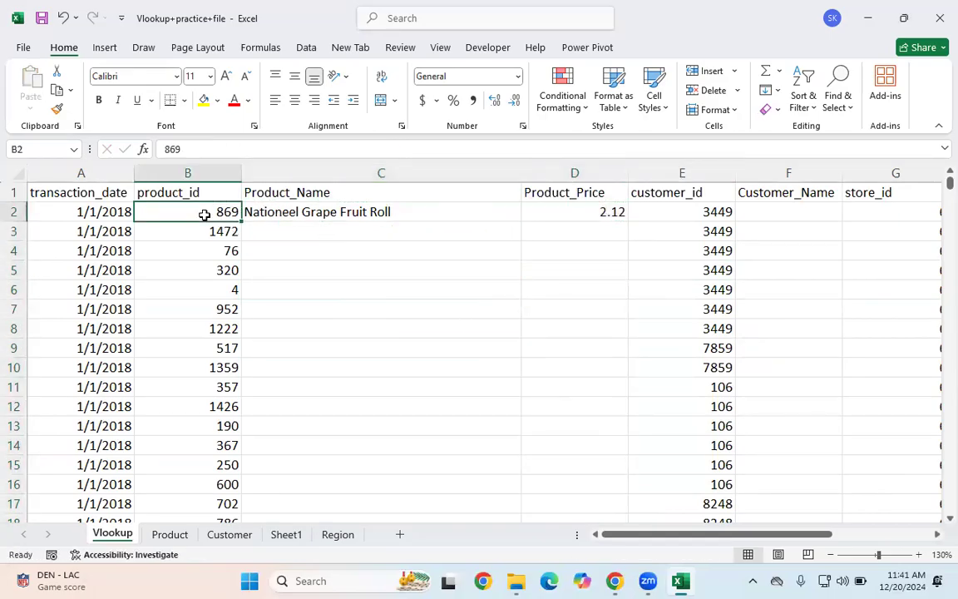
pyautogui.moveTo(449, 218); pyautogui.dragTo(569, 213)
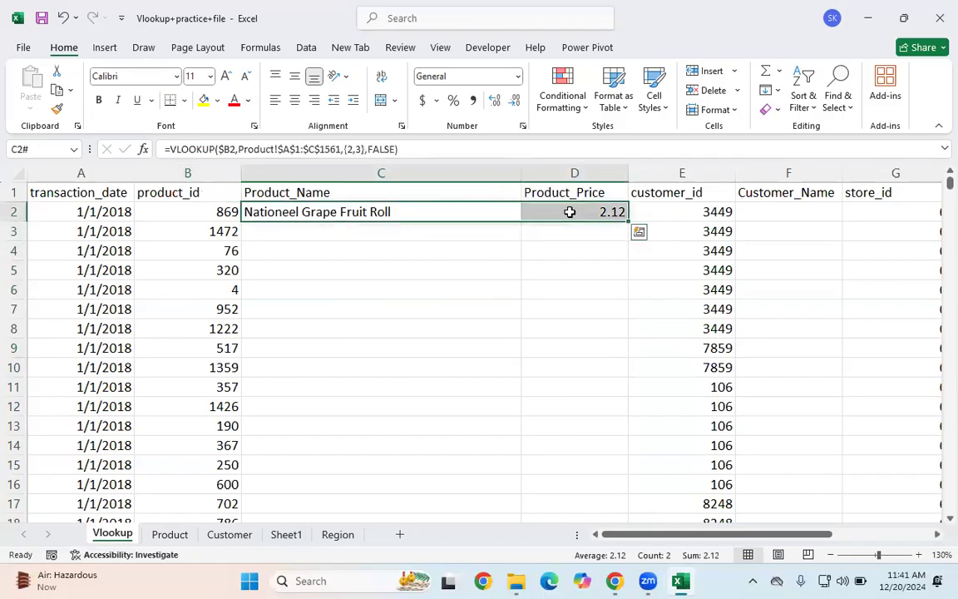
pyautogui.hotkey('ctrl', 'c')
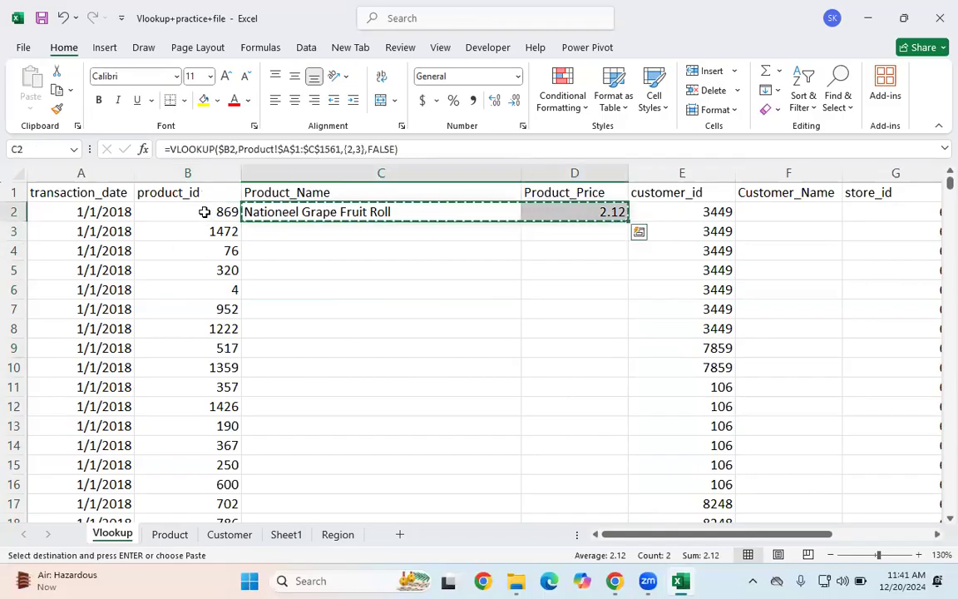
pyautogui.click(203, 212)
pyautogui.hotkey('ctrl', 'Down')
pyautogui.press('Right')
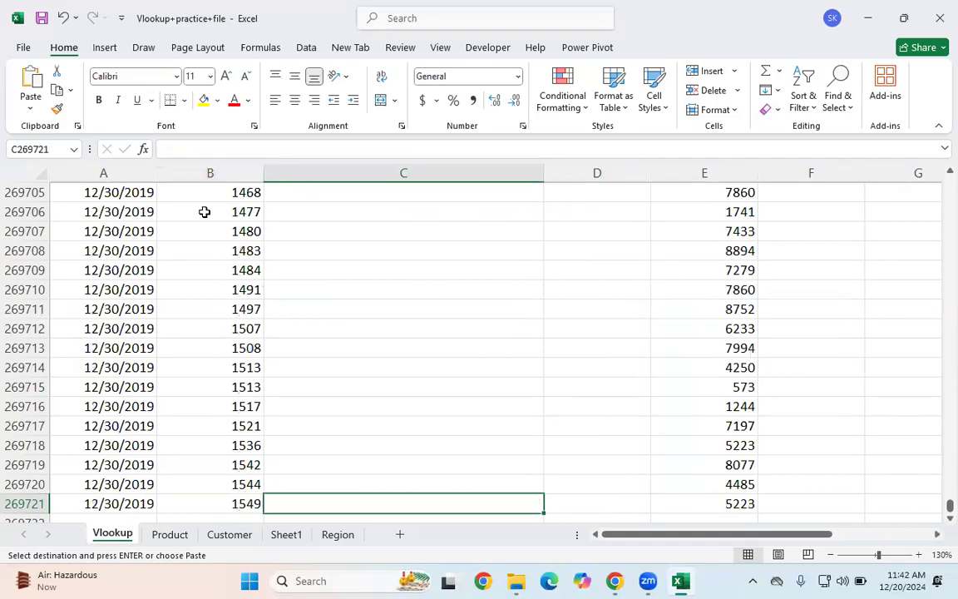
pyautogui.hotkey('shift', 'Right')
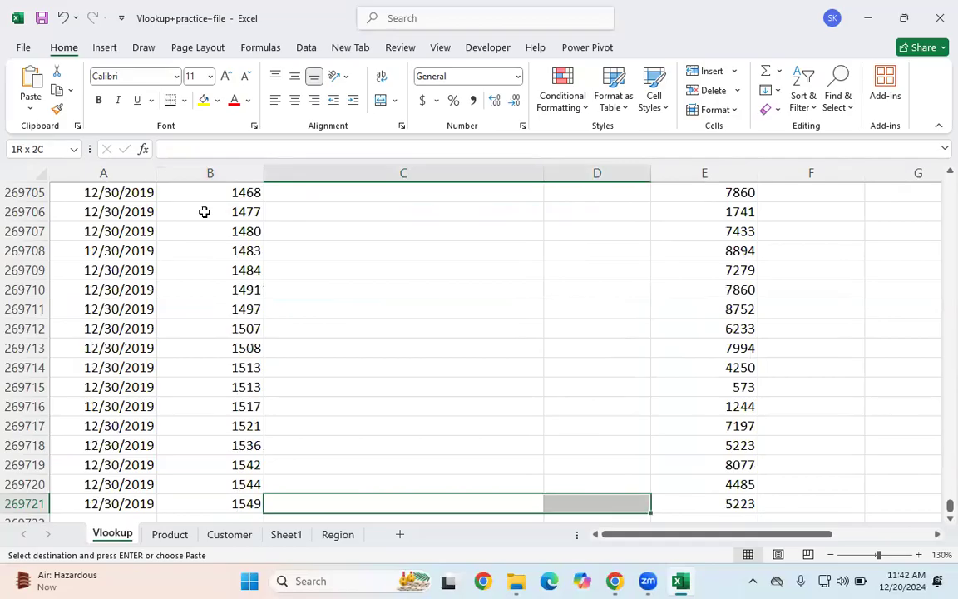
pyautogui.hotkey('ctrl', 'shift', 'Up')
pyautogui.scroll(1, 204, 212)
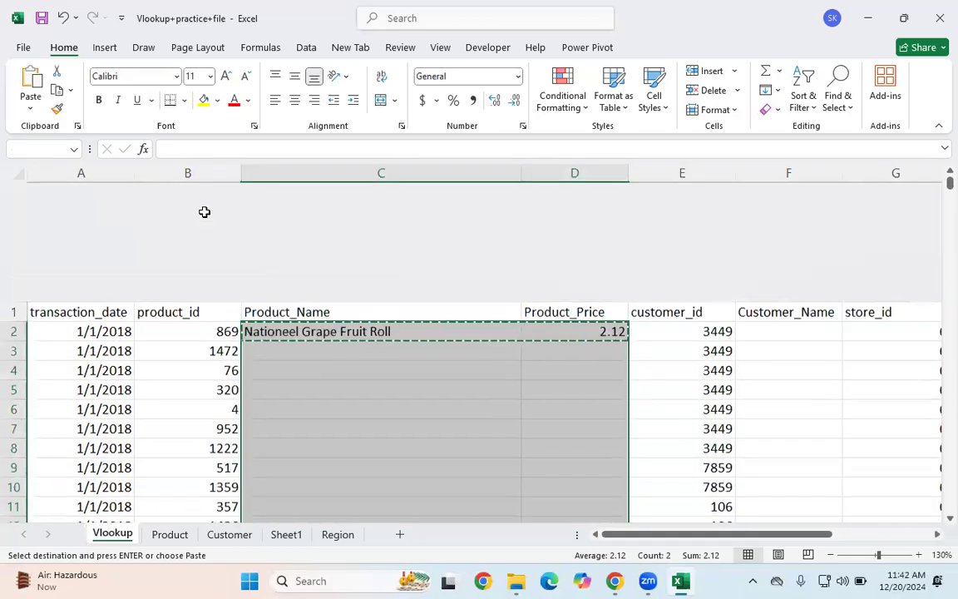
pyautogui.scroll(-1, 204, 212)
pyautogui.press('Return')
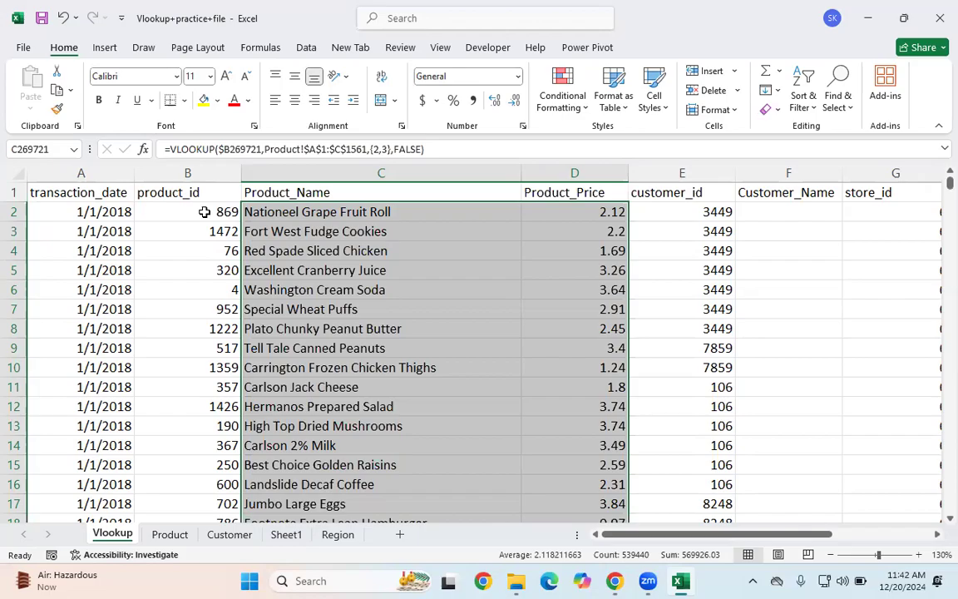
# Step: Check the filled Product_Name and Product_Price formulas in several rows of the Vlookup sheet
pyautogui.click(795, 303)
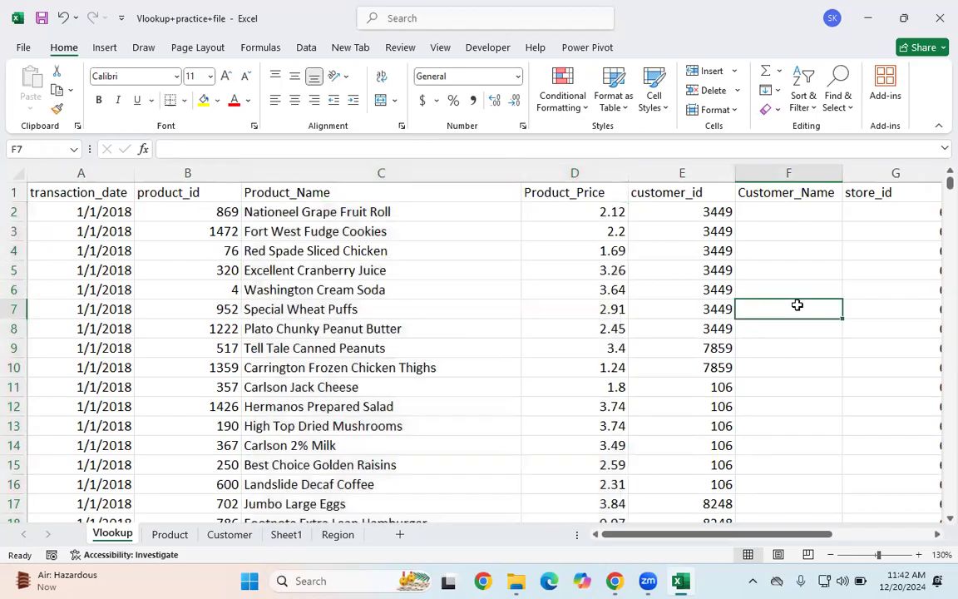
pyautogui.click(695, 301)
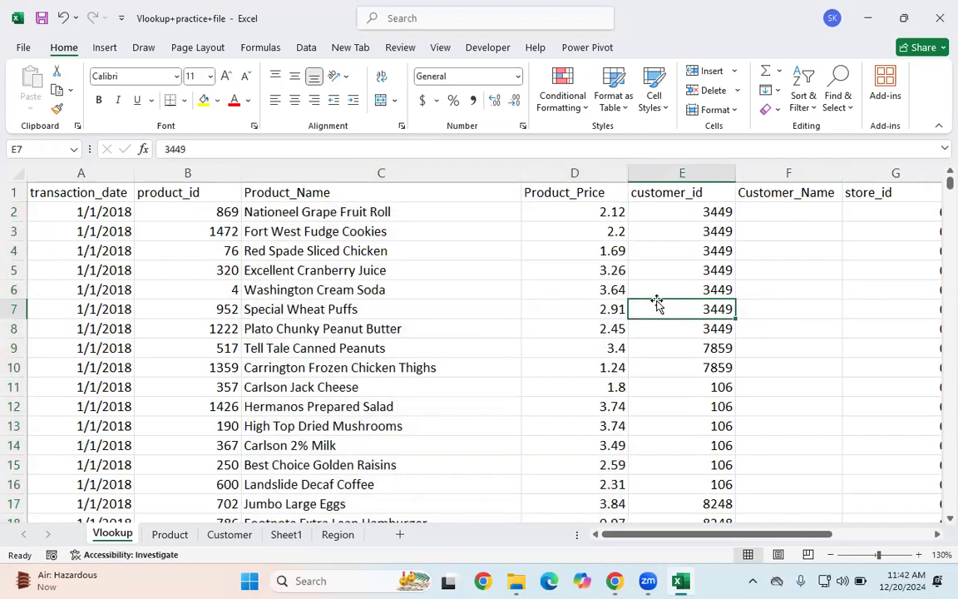
pyautogui.click(368, 254)
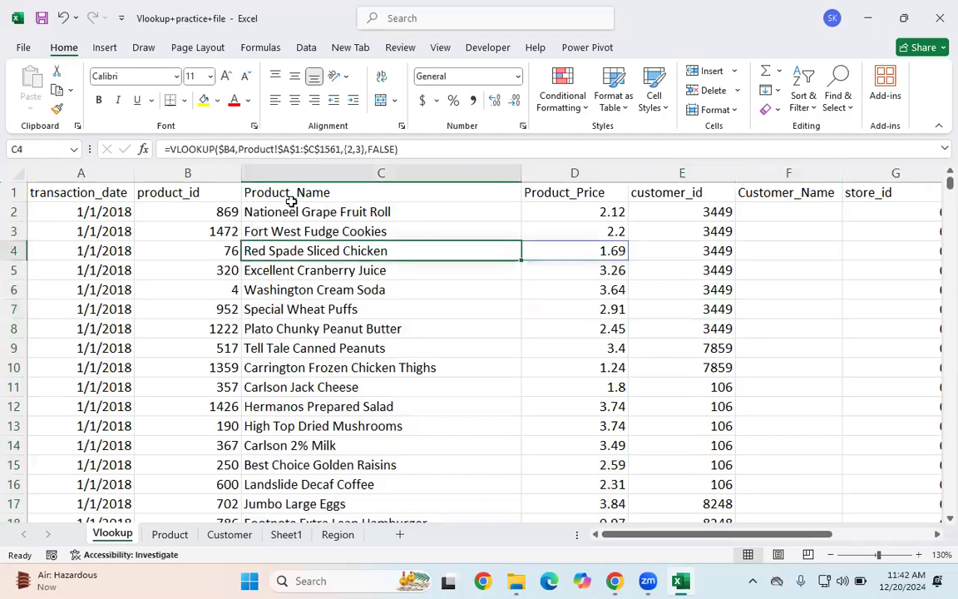
pyautogui.moveTo(291, 194); pyautogui.dragTo(534, 211)
pyautogui.click(430, 366)
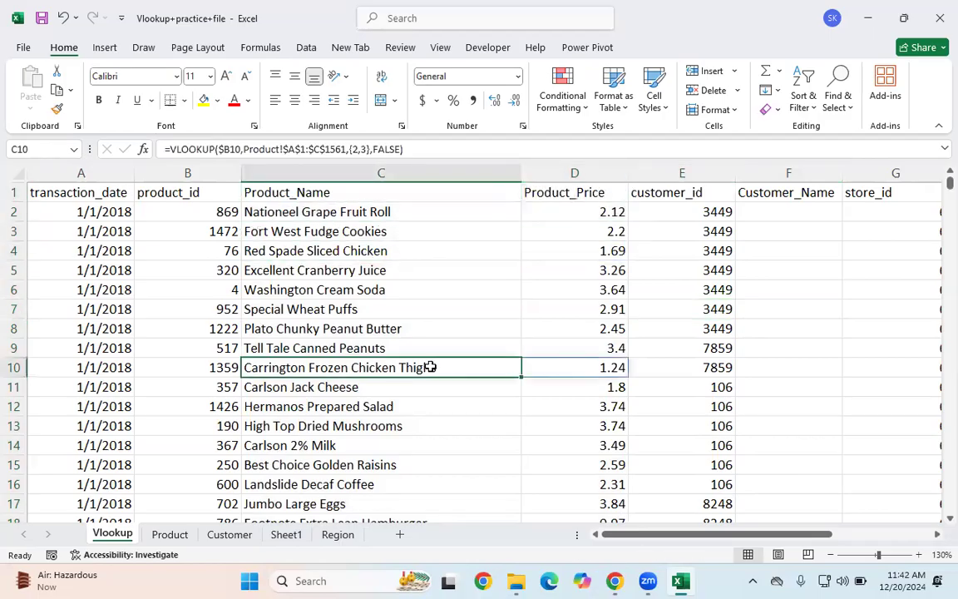
pyautogui.moveTo(622, 541); pyautogui.dragTo(667, 539)
pyautogui.click(318, 293)
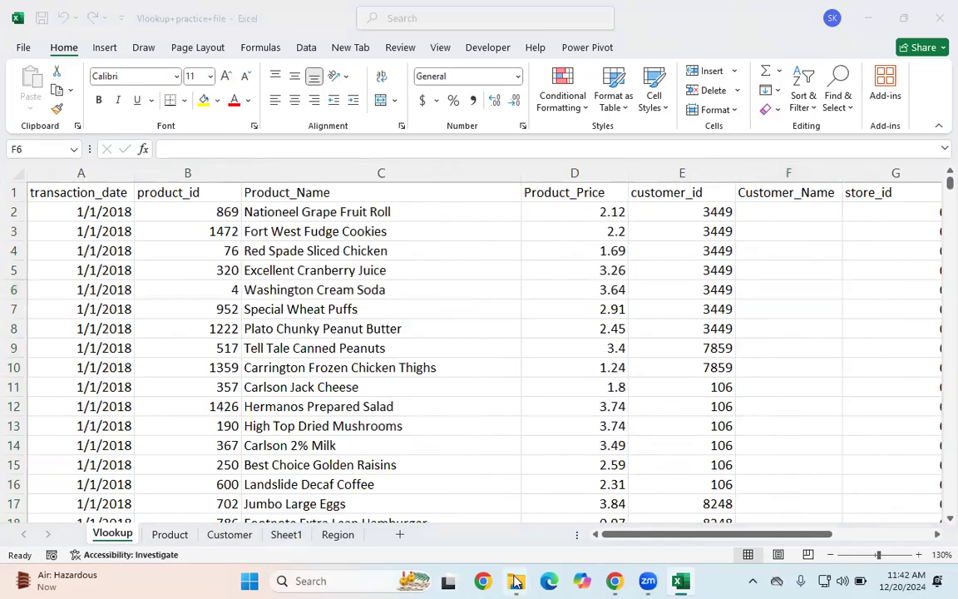
# Step: Open File Explorer and browse the Excel_Study Material folder's files
pyautogui.moveTo(515, 580)
pyautogui.click(579, 495)
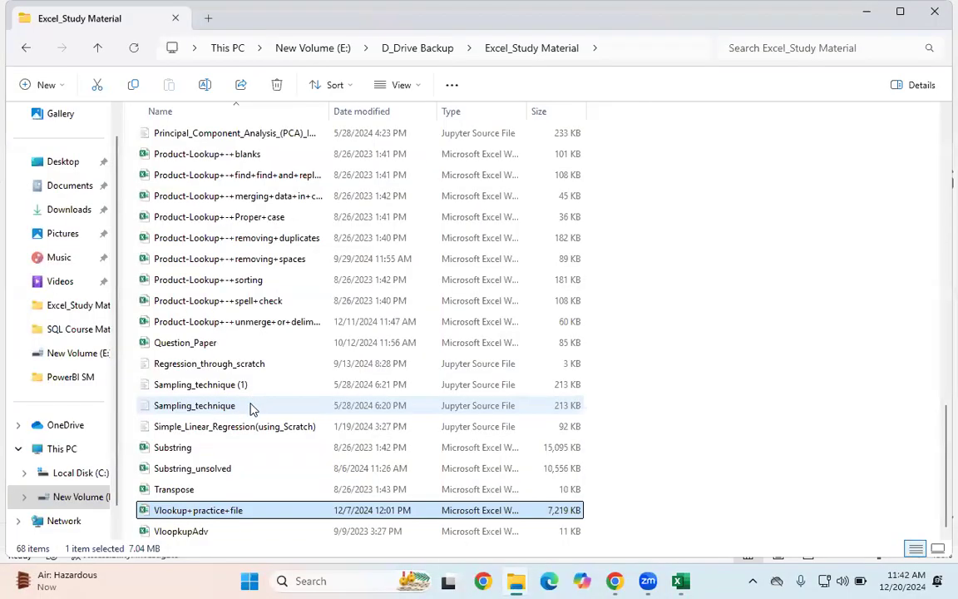
pyautogui.scroll(8, 257, 292)
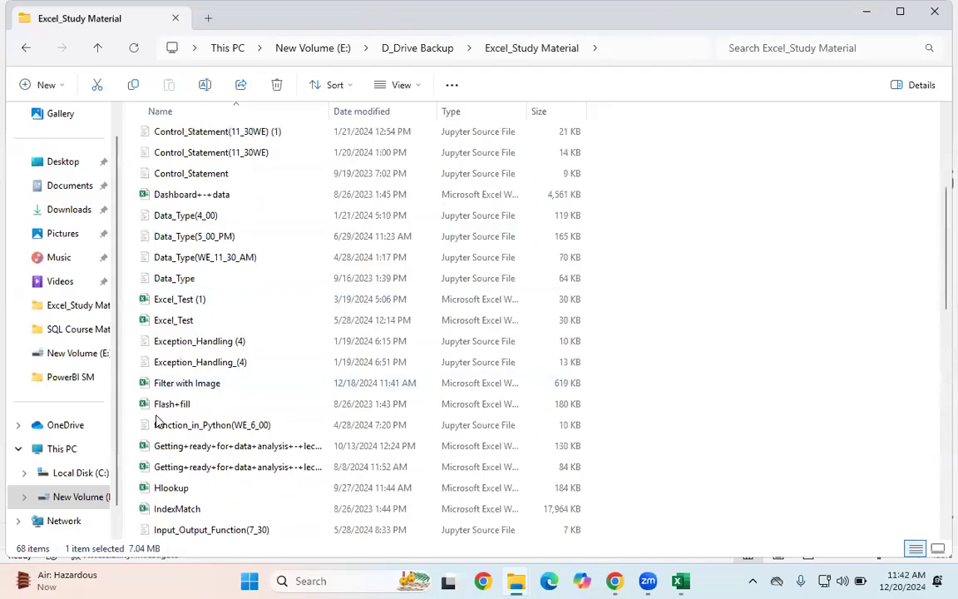
pyautogui.scroll(4, 139, 284)
pyautogui.scroll(-3, 223, 341)
pyautogui.scroll(-9, 223, 341)
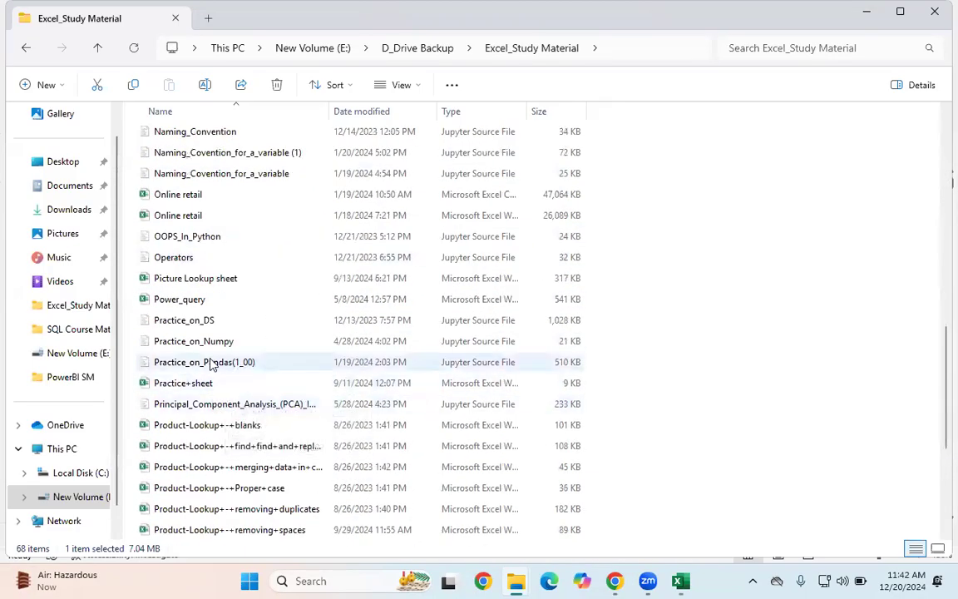
pyautogui.scroll(-5, 210, 364)
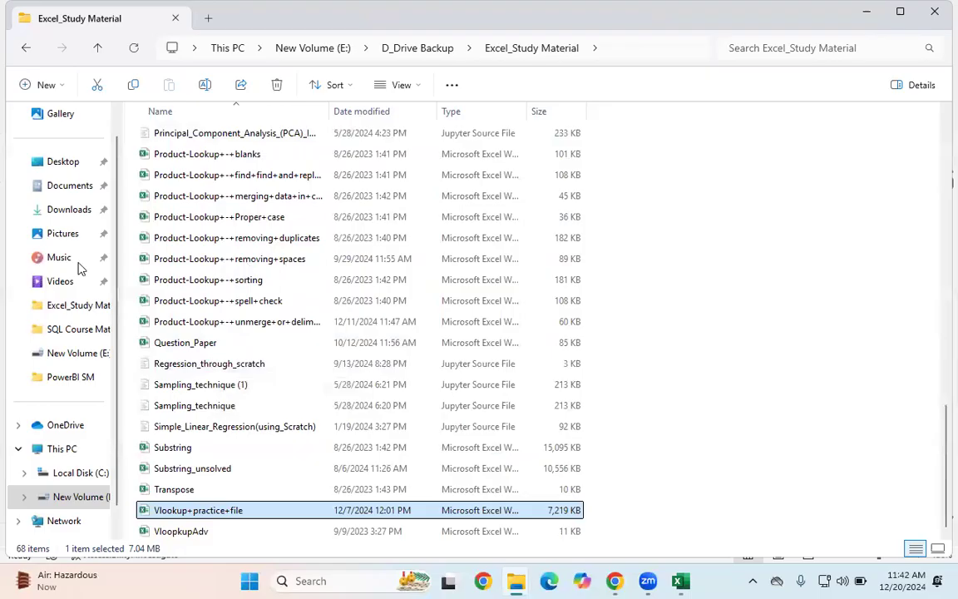
# Step: Switch to the Question_Paper workbook and review Table X and Table Y on the Q1 sheet
pyautogui.hotkey('alt', 'Tab')
pyautogui.moveTo(75, 261); pyautogui.dragTo(75, 486)
pyautogui.moveTo(158, 278); pyautogui.dragTo(483, 289)
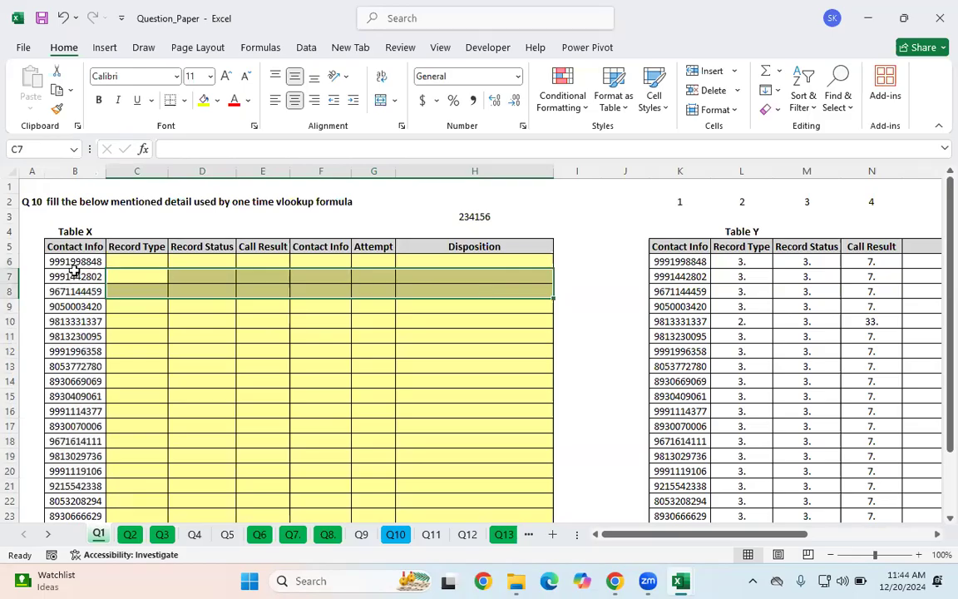
pyautogui.moveTo(645, 541); pyautogui.dragTo(766, 556)
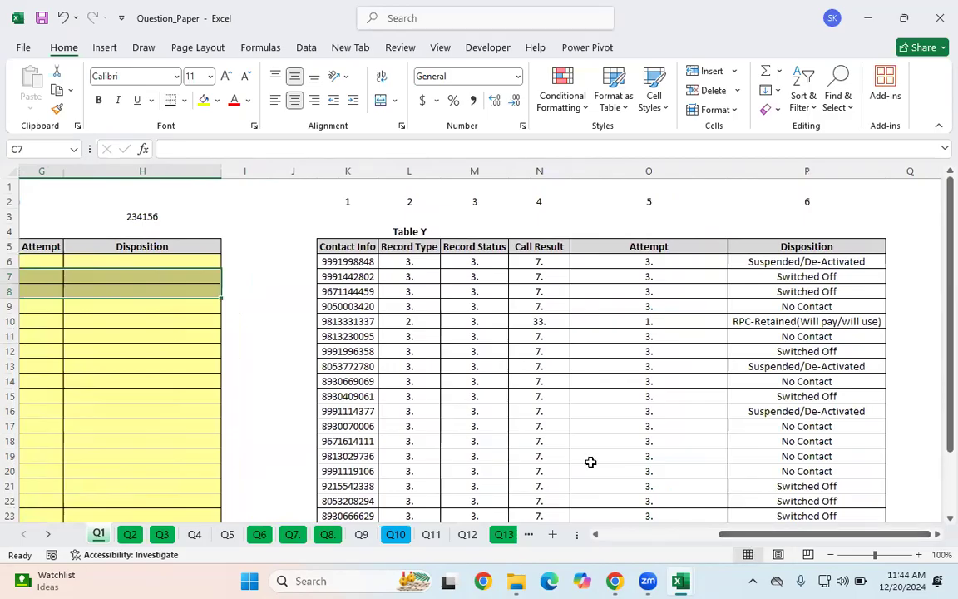
pyautogui.hscroll(-3, 675, 490)
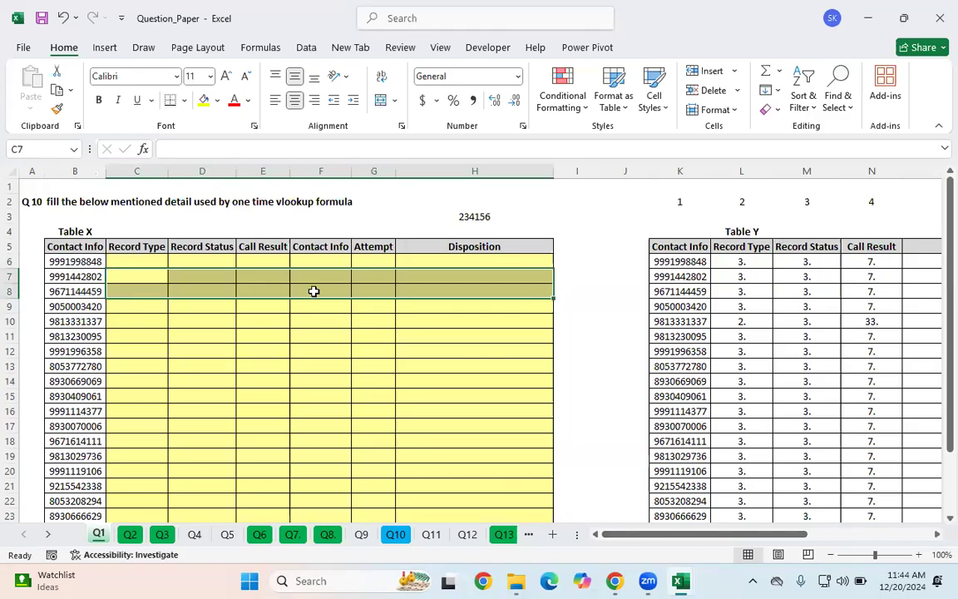
pyautogui.scroll(-1, 314, 285)
pyautogui.scroll(1, 317, 287)
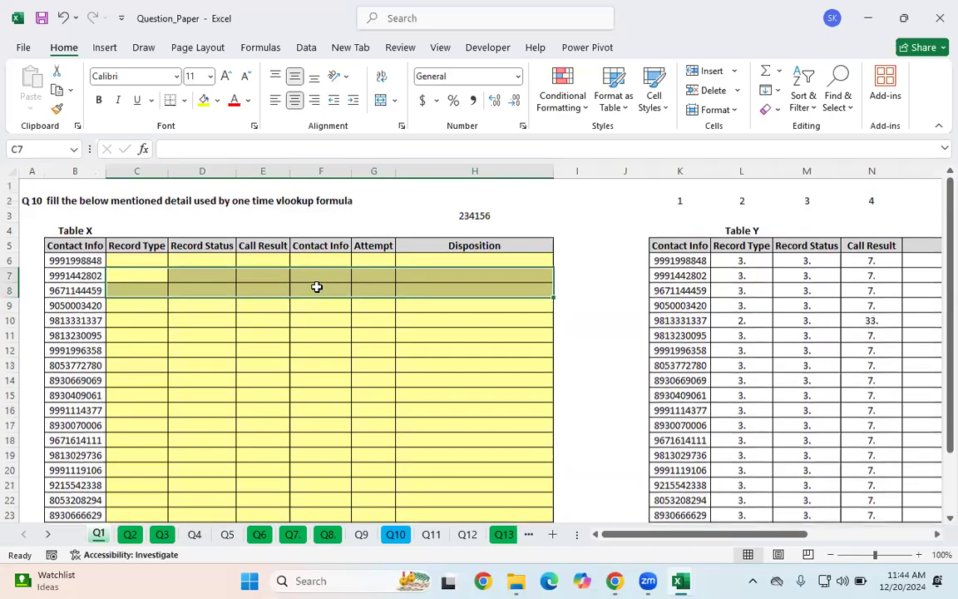
pyautogui.click(198, 275)
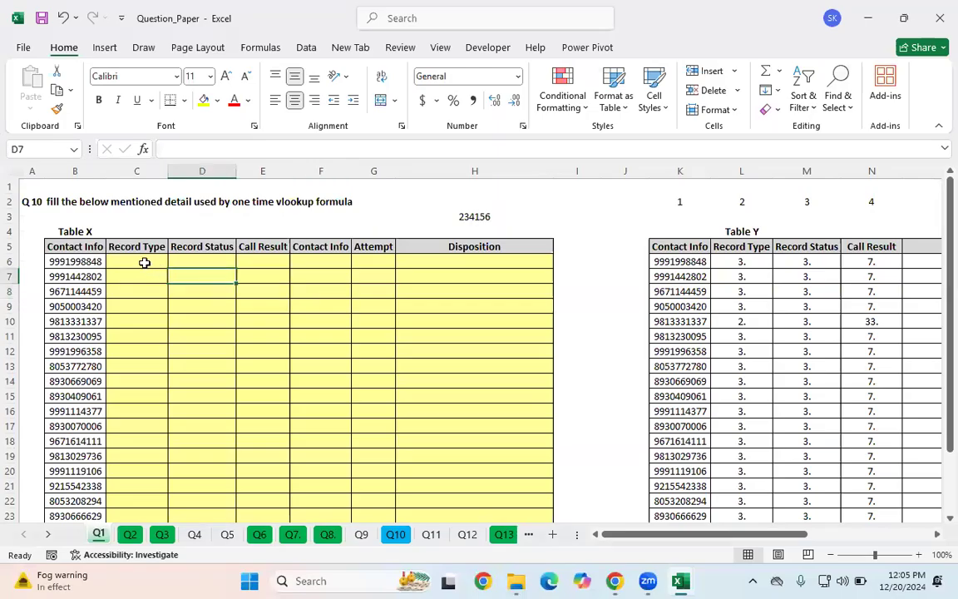
pyautogui.click(146, 263)
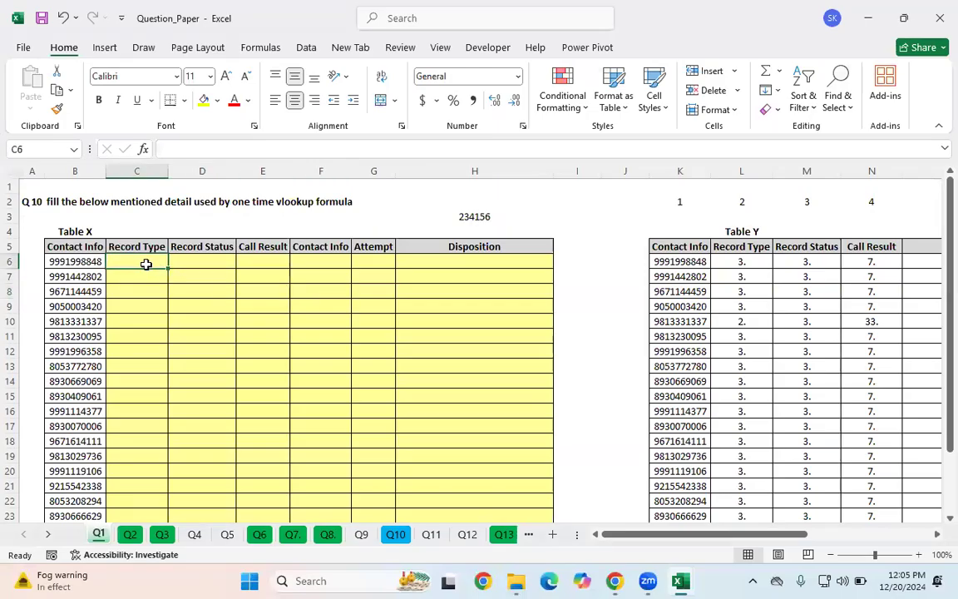
# Step: In C6, start a VLOOKUP formula with lookup value $B6, locking only the column
pyautogui.scroll(-2, 426, 324)
pyautogui.scroll(2, 426, 327)
pyautogui.write('=vlo')
pyautogui.press('Tab')
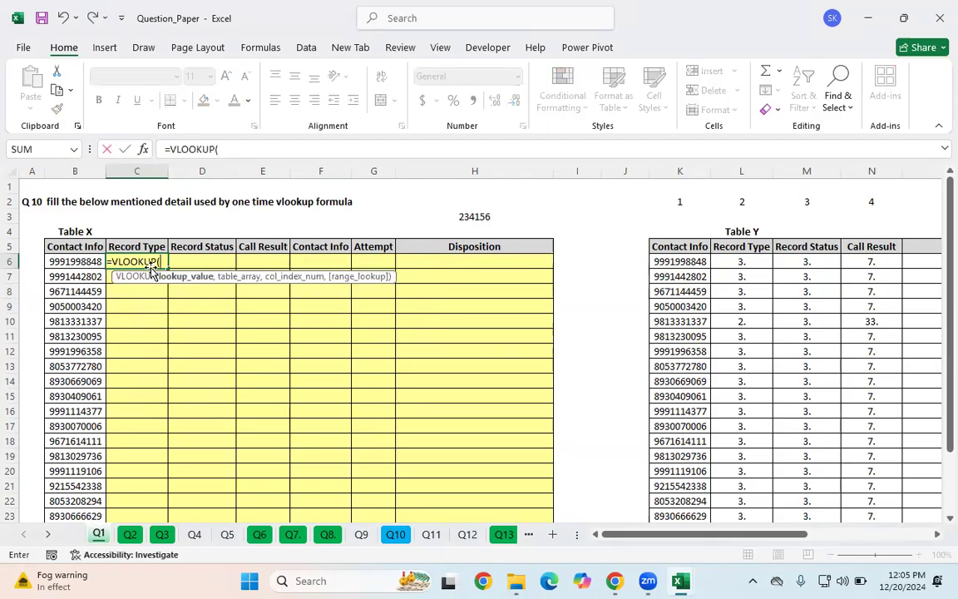
pyautogui.click(72, 260)
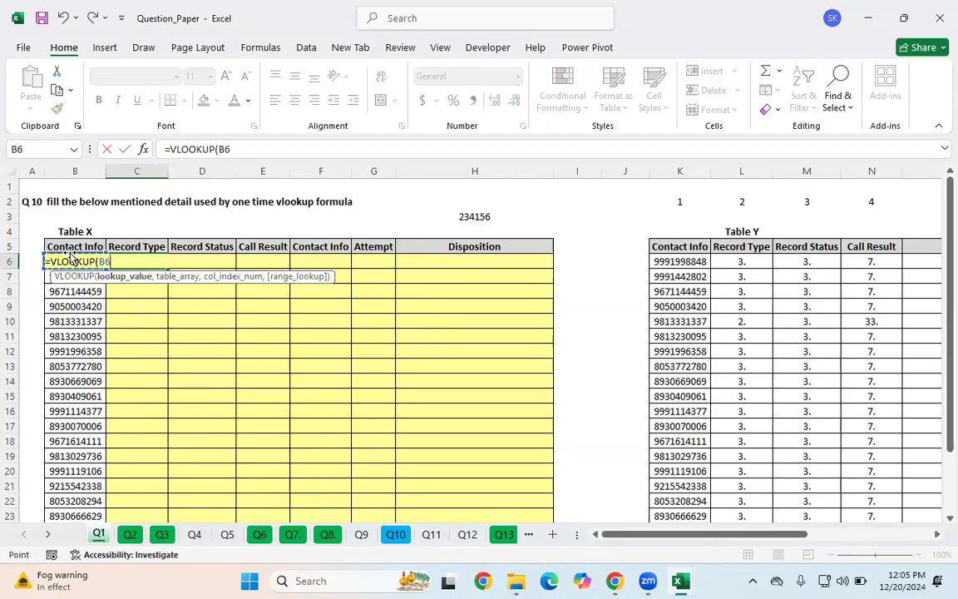
pyautogui.moveTo(265, 150); pyautogui.dragTo(221, 150)
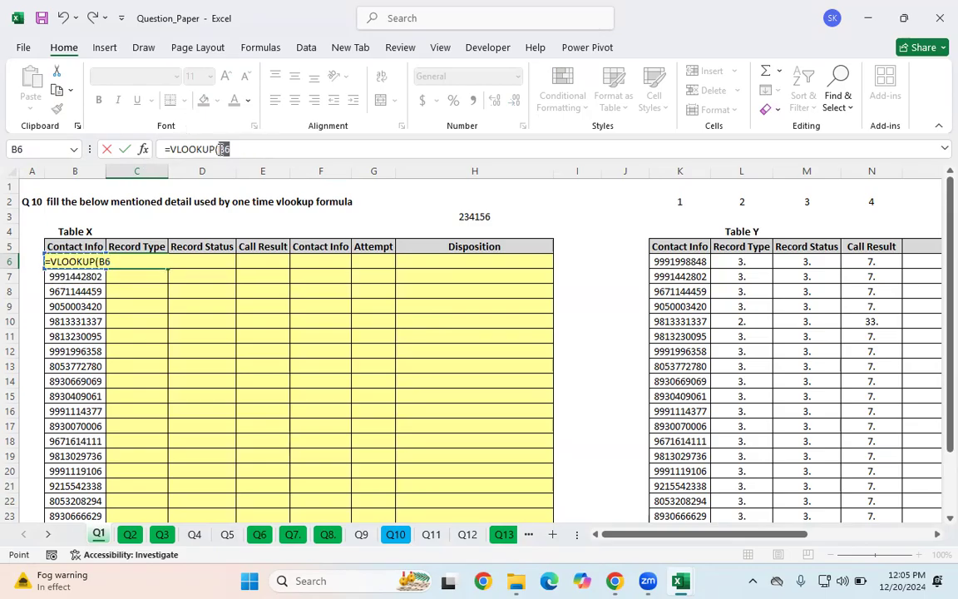
pyautogui.press('F4')
pyautogui.click(235, 150)
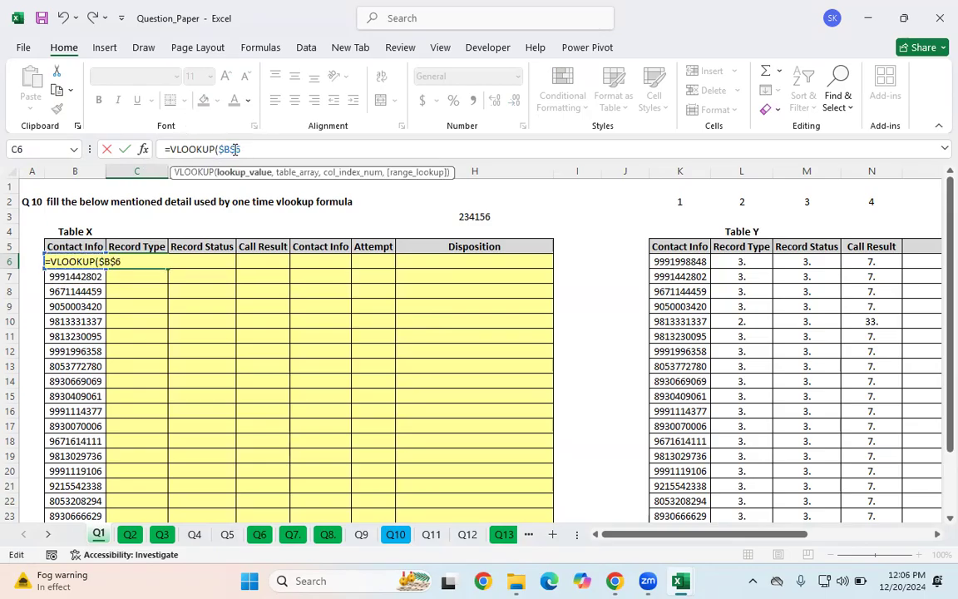
pyautogui.press('BackSpace')
pyautogui.write(',')
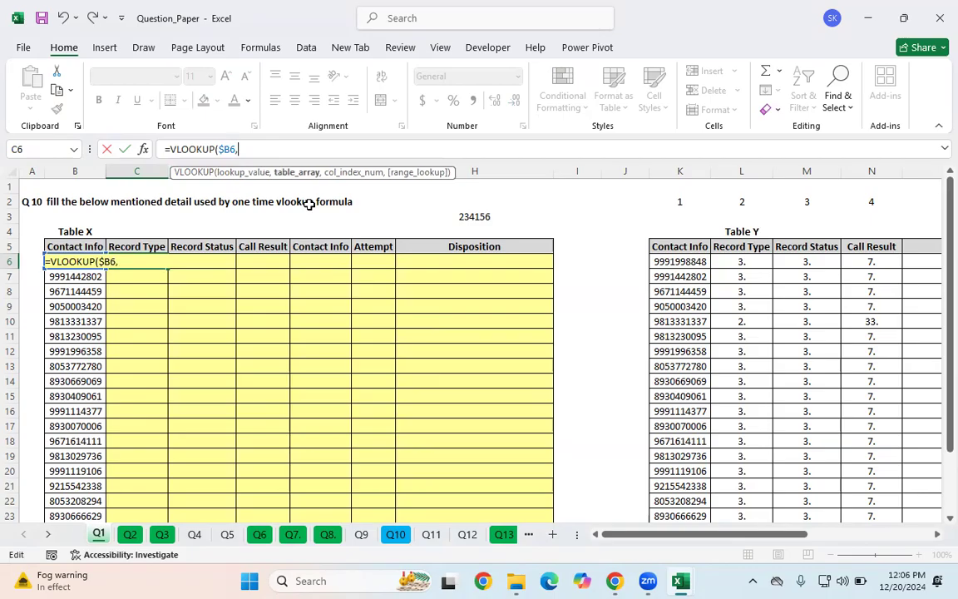
# Step: Set the VLOOKUP table array to Table Y as the absolute range $K$5:$P$28
pyautogui.moveTo(680, 251); pyautogui.dragTo(677, 252)
pyautogui.moveTo(277, 149); pyautogui.dragTo(239, 149)
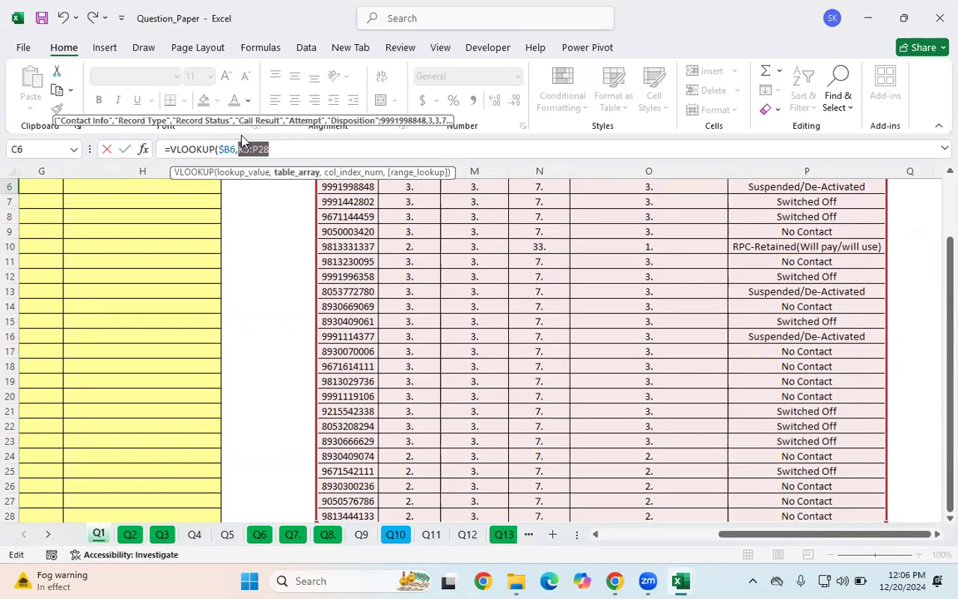
pyautogui.press('F4')
pyautogui.click(335, 153)
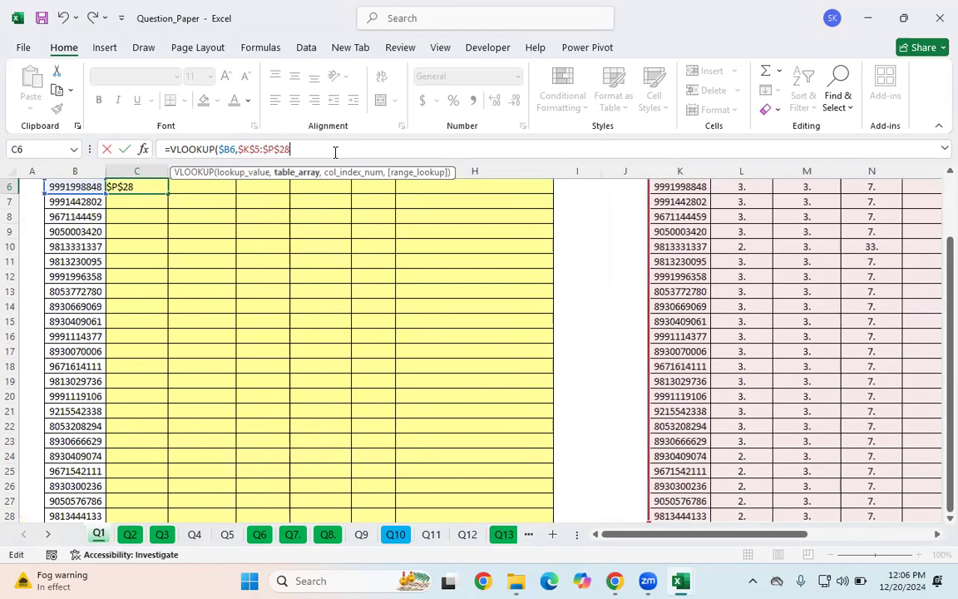
# Step: Set the VLOOKUP column index to the array {2,3,4,1,5,6} to return all six Table Y columns in order
pyautogui.write(',')
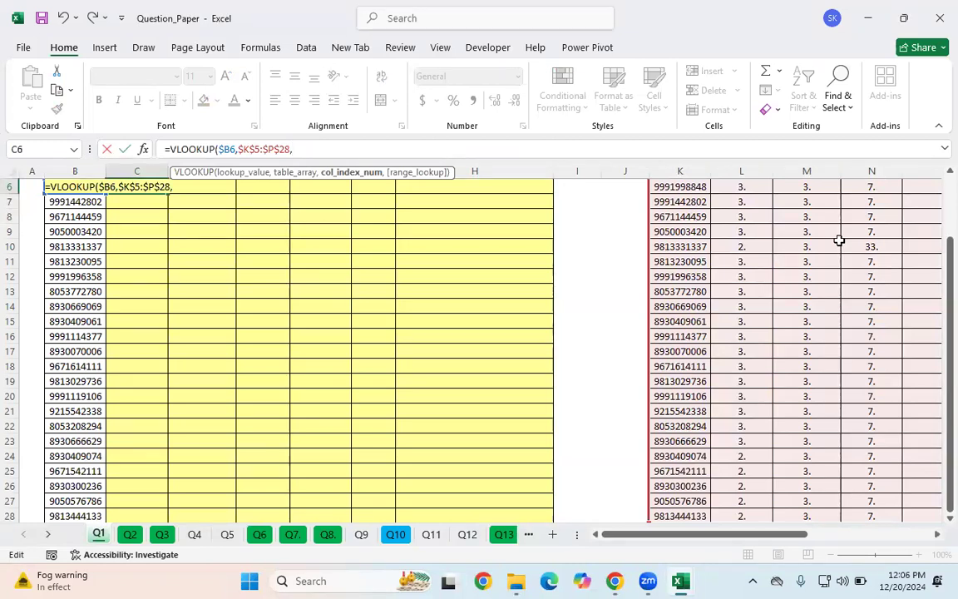
pyautogui.scroll(2, 897, 299)
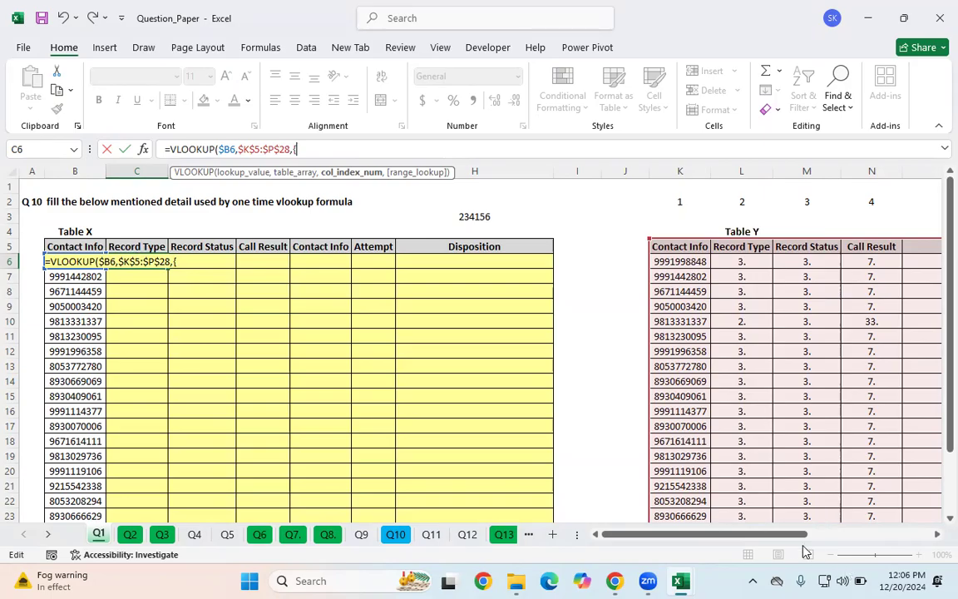
pyautogui.moveTo(782, 538); pyautogui.dragTo(823, 536)
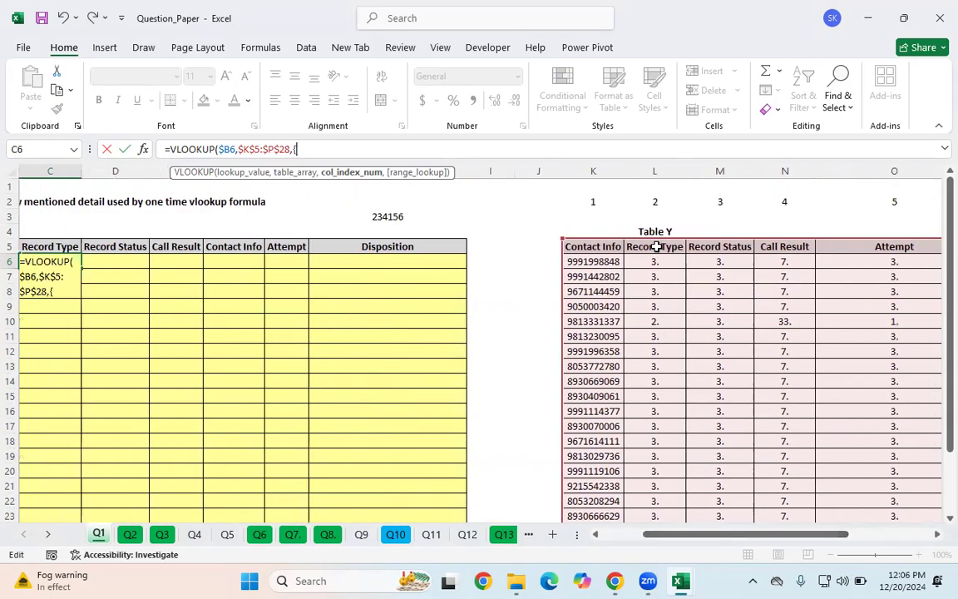
pyautogui.write('2,')
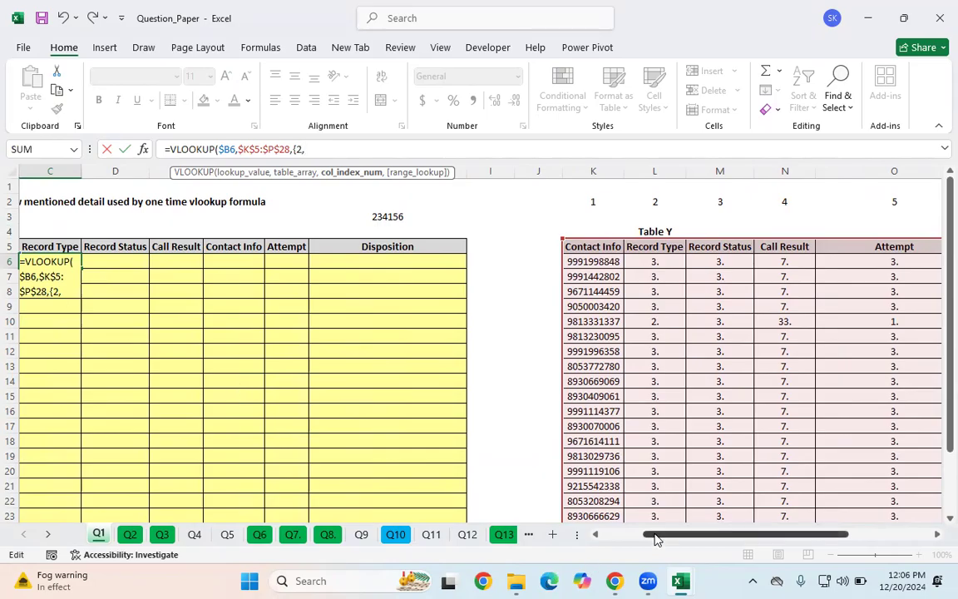
pyautogui.moveTo(655, 539); pyautogui.dragTo(614, 539)
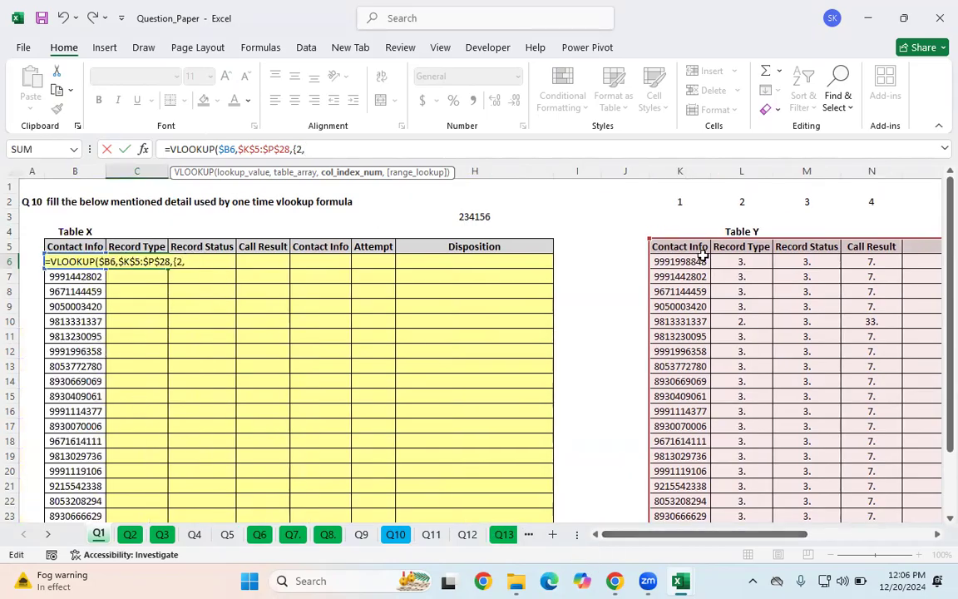
pyautogui.write('3,4,')
pyautogui.write('1,')
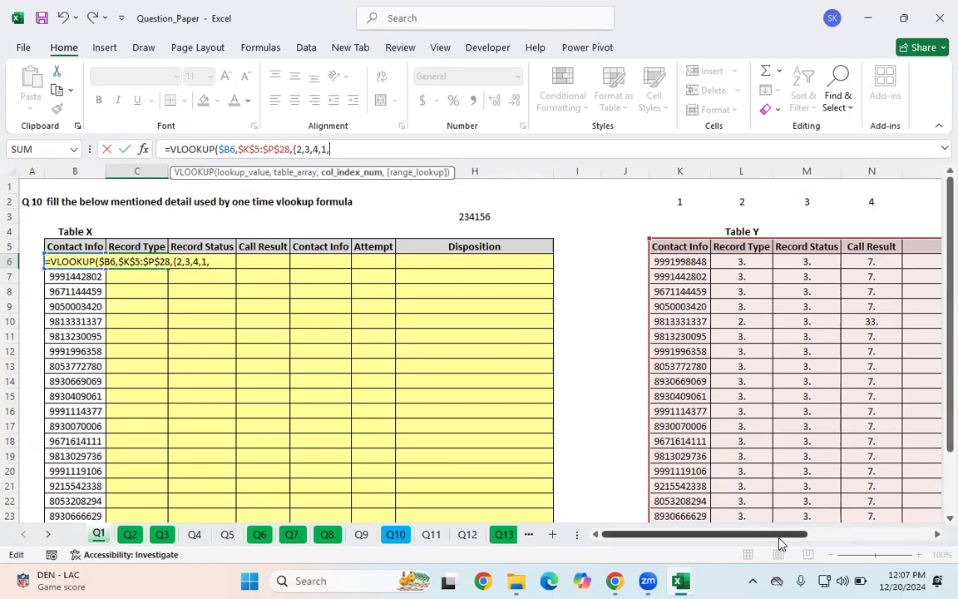
pyautogui.moveTo(779, 536); pyautogui.dragTo(855, 534)
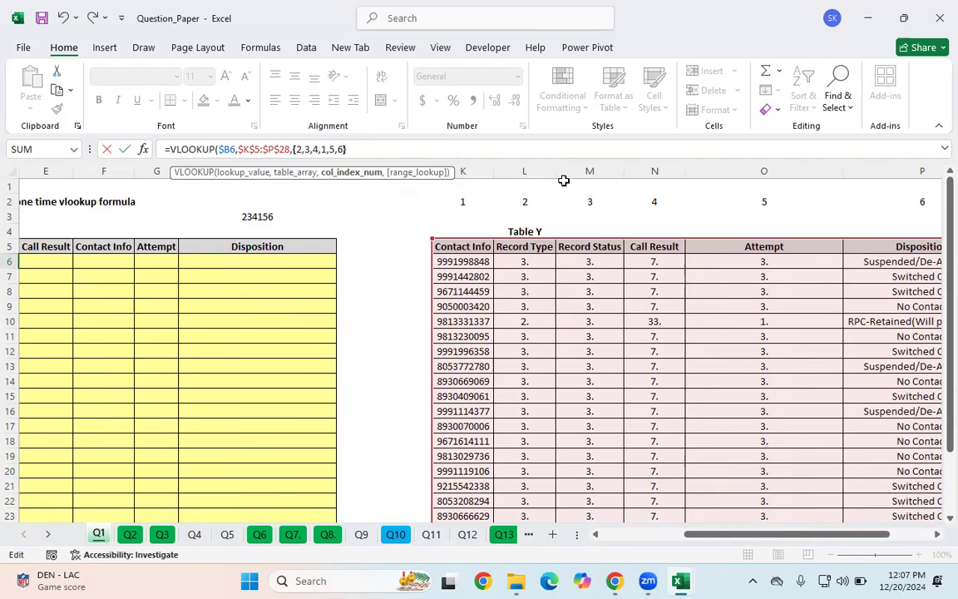
# Step: Choose exact match FALSE as the range lookup and close and enter the formula in C6
pyautogui.write(',')
pyautogui.press('Down')
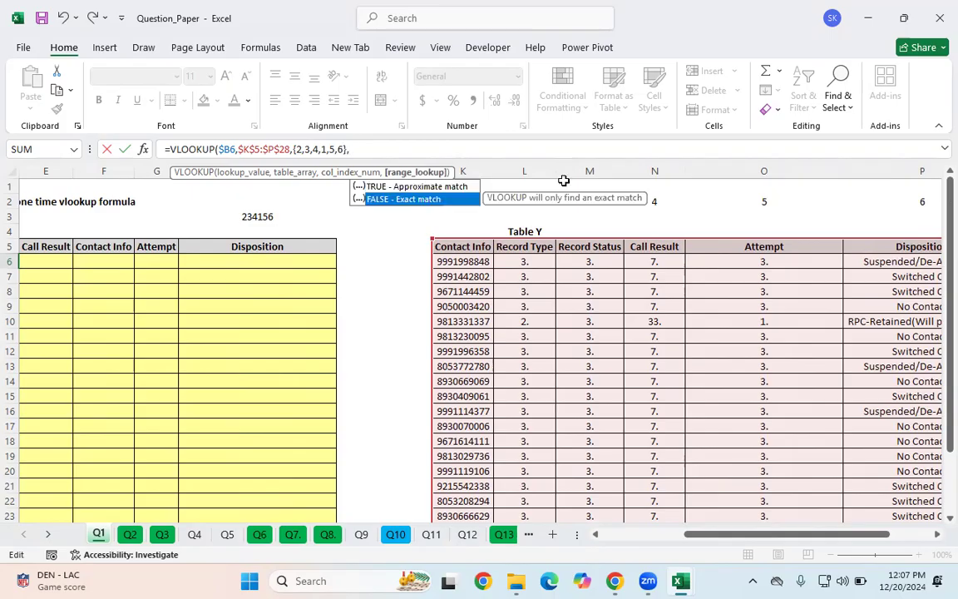
pyautogui.press('Tab')
pyautogui.write(')')
pyautogui.press('Return')
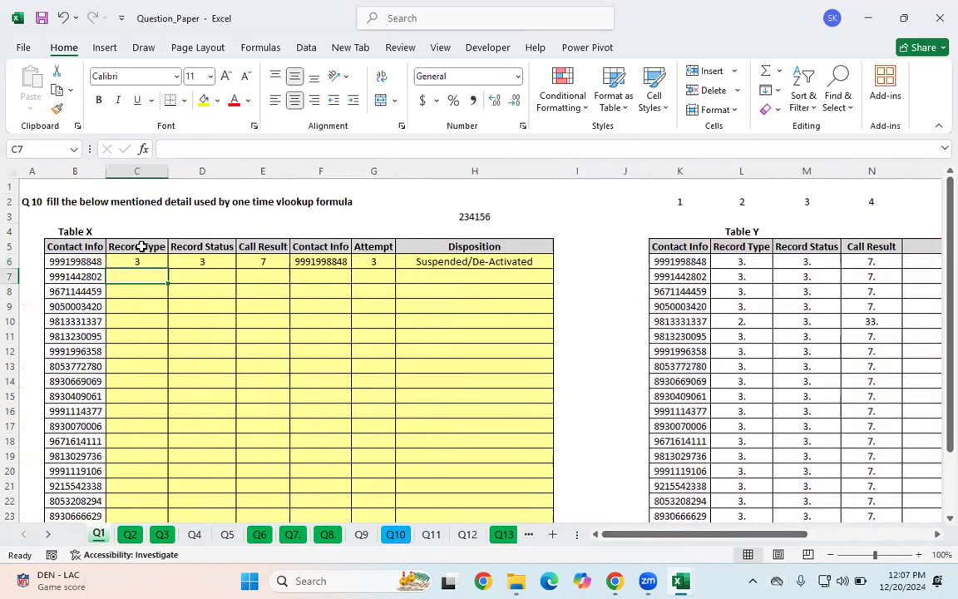
# Step: Copy the C6 formula across to H6 and fill C6:H6 down to row 28 of Table X
pyautogui.moveTo(135, 259); pyautogui.dragTo(456, 261)
pyautogui.scroll(-1, 465, 387)
pyautogui.scroll(1, 463, 386)
pyautogui.moveTo(551, 266); pyautogui.dragTo(540, 475)
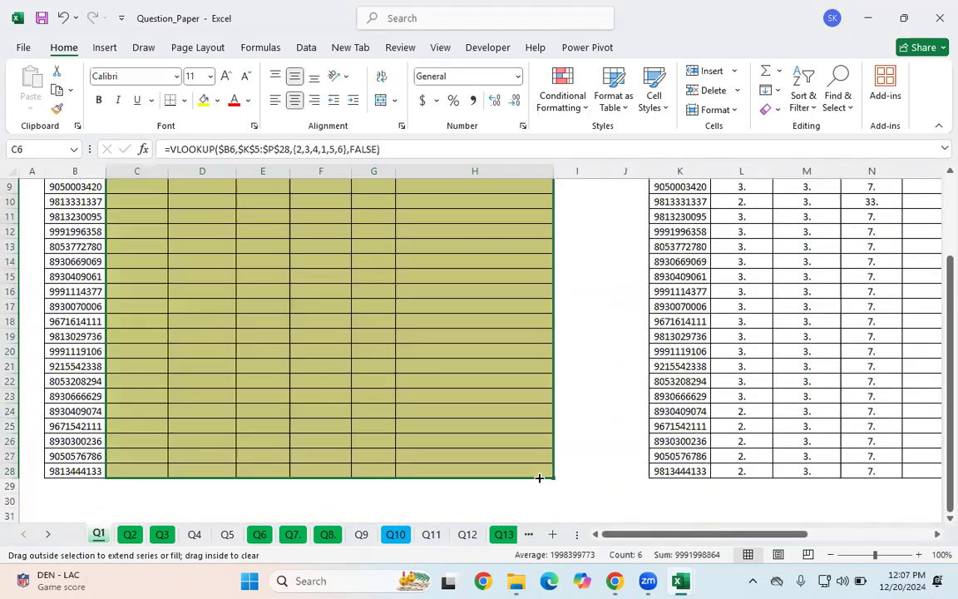
pyautogui.scroll(3, 616, 443)
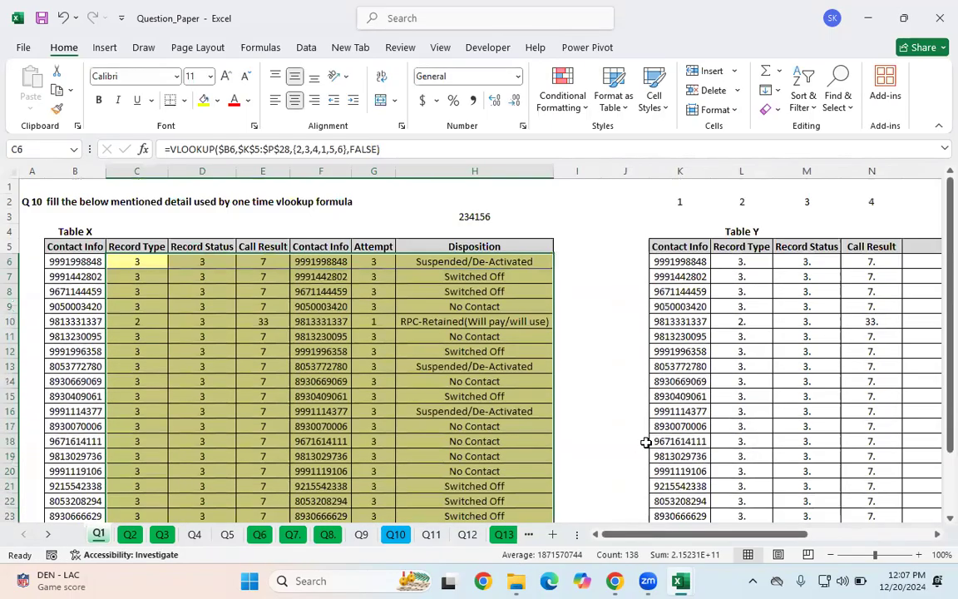
# Step: Inspect a filled Table X cell's formula and browse the Q10 to Q14 sheets
pyautogui.click(310, 333)
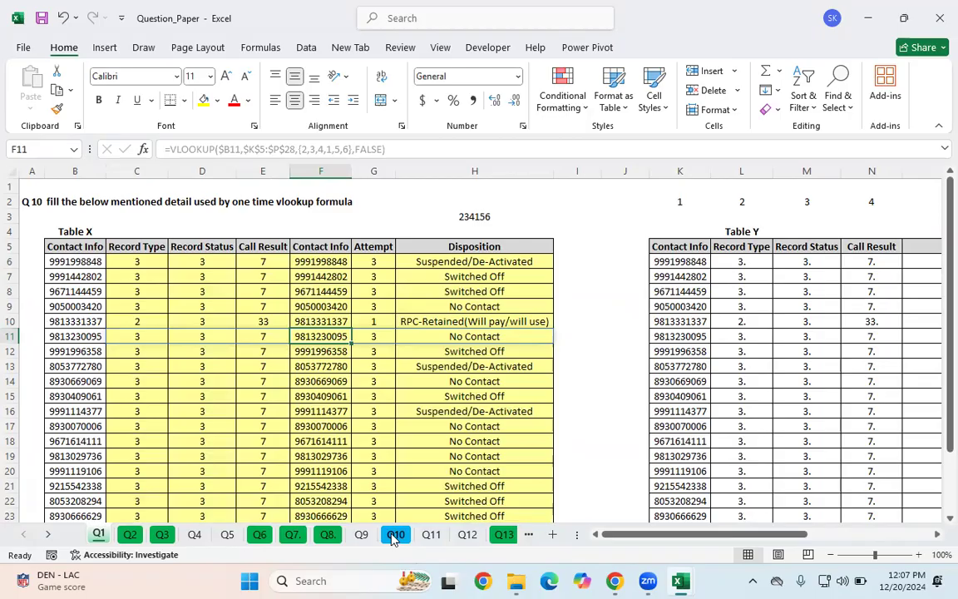
pyautogui.click(395, 534)
pyautogui.click(431, 534)
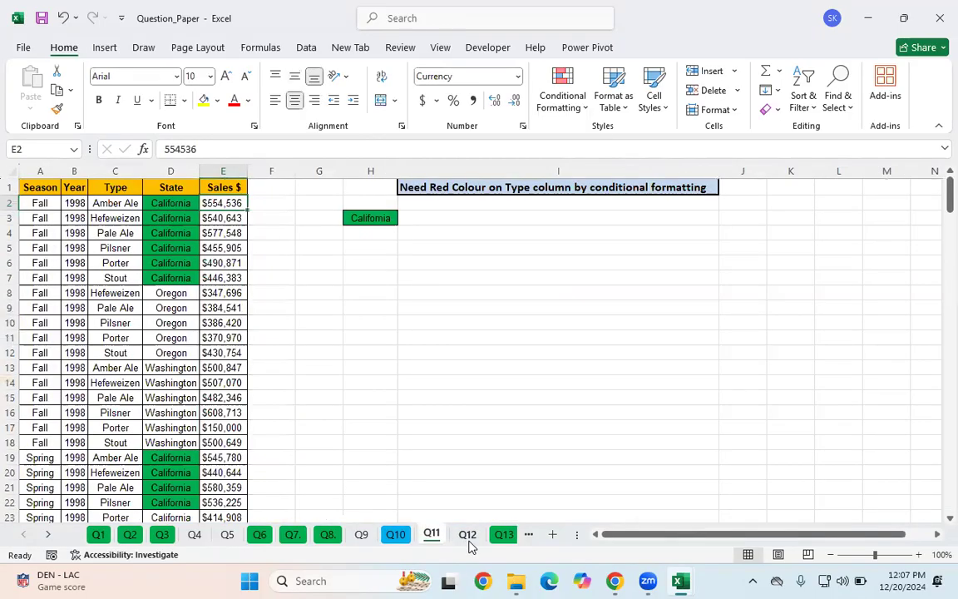
pyautogui.click(467, 535)
pyautogui.click(508, 536)
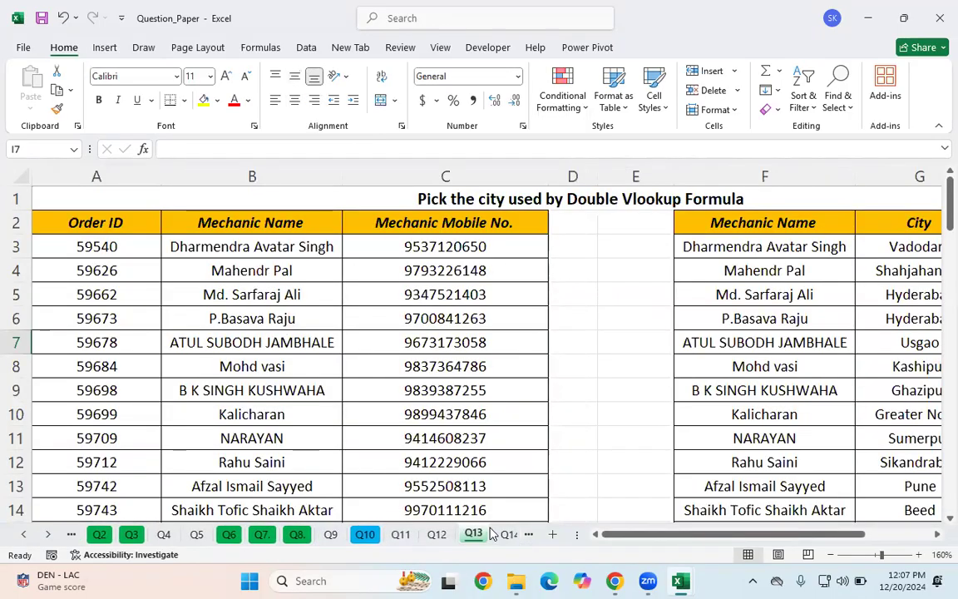
pyautogui.click(873, 555)
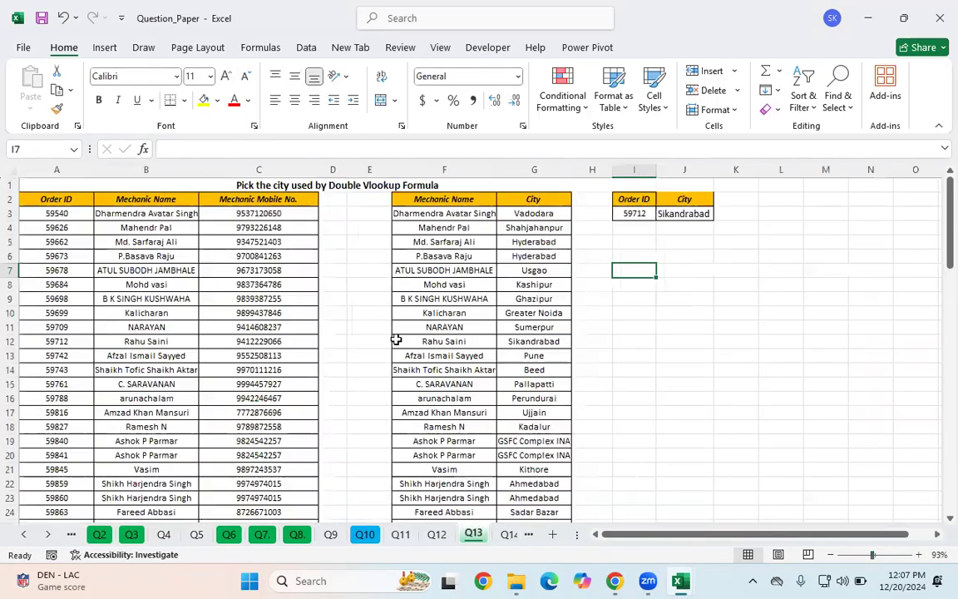
pyautogui.click(396, 338)
pyautogui.click(174, 269)
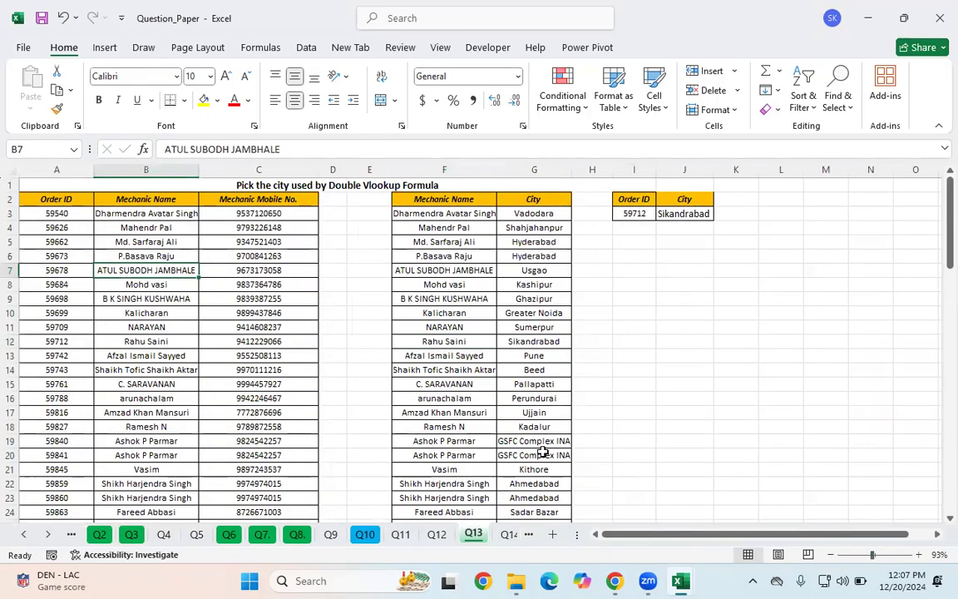
pyautogui.click(505, 536)
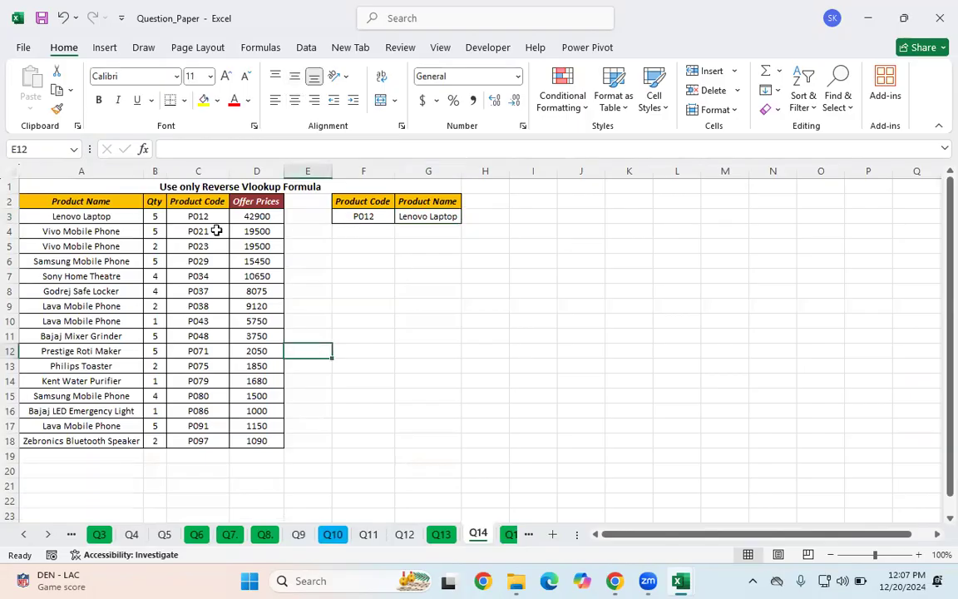
# Step: On the Q14 sheet, clear the existing formula from the Product Name cell G3
pyautogui.click(389, 218)
pyautogui.click(452, 216)
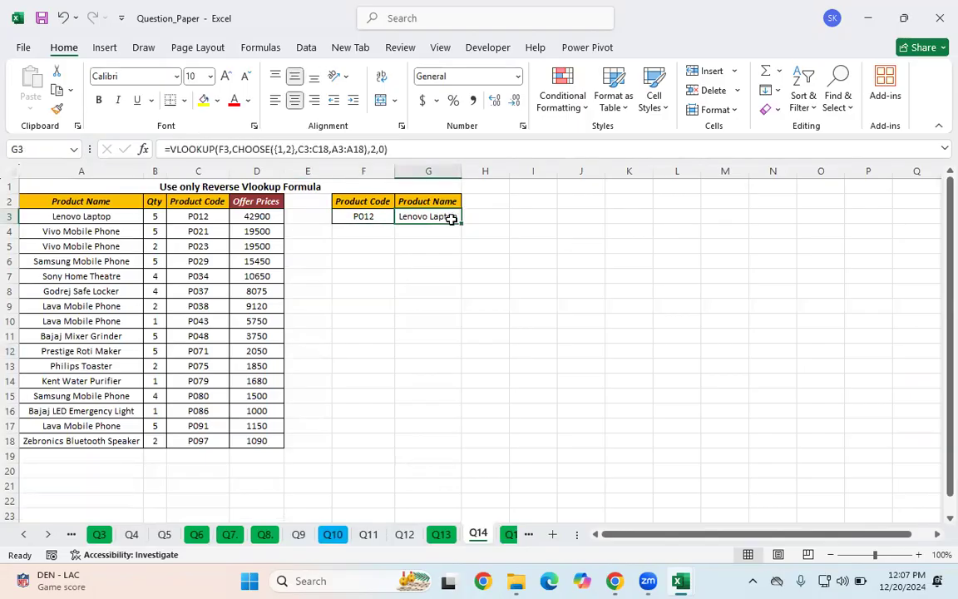
pyautogui.press('Delete')
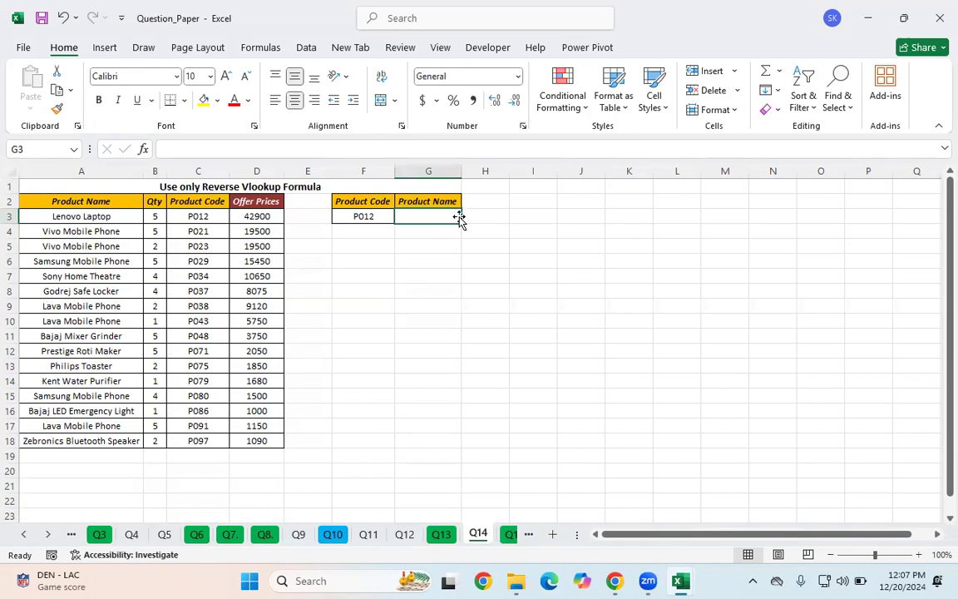
# Step: Zoom in and review the Product Name and Product Code columns of the Q14 product table
pyautogui.click(485, 335)
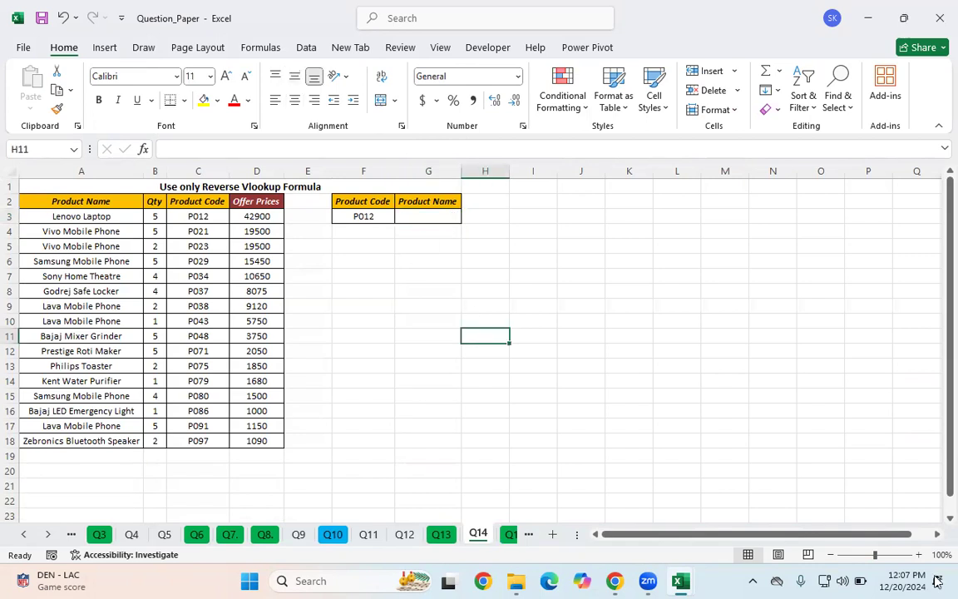
pyautogui.click(880, 556)
pyautogui.scroll(1, 401, 327)
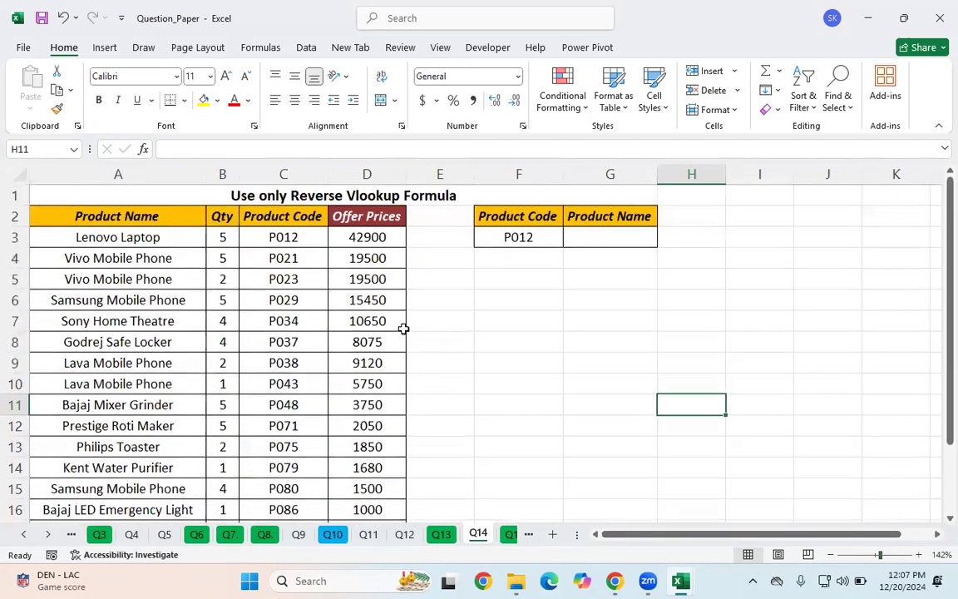
pyautogui.click(268, 219)
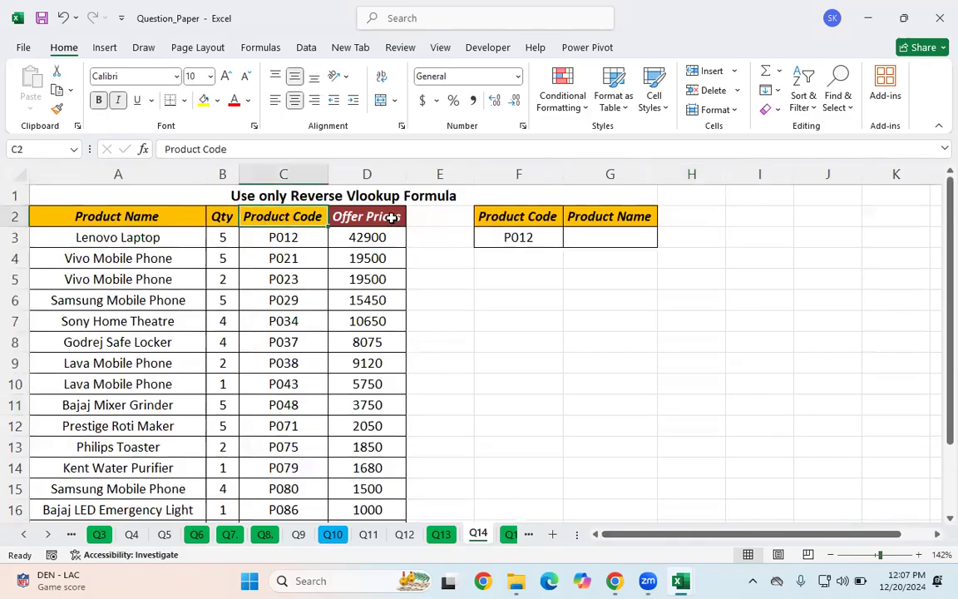
pyautogui.click(500, 218)
pyautogui.click(513, 235)
pyautogui.click(615, 235)
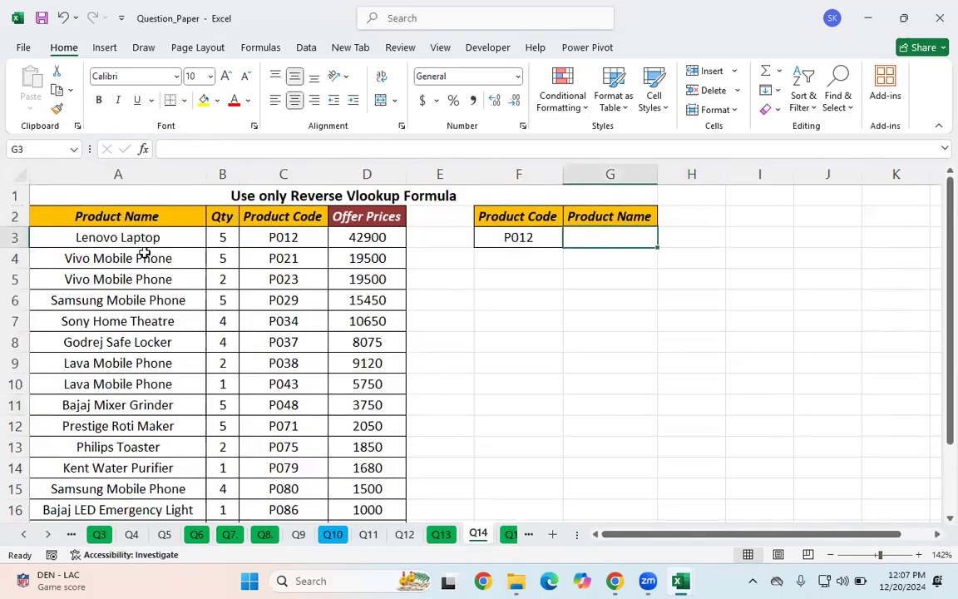
pyautogui.click(290, 216)
pyautogui.click(65, 216)
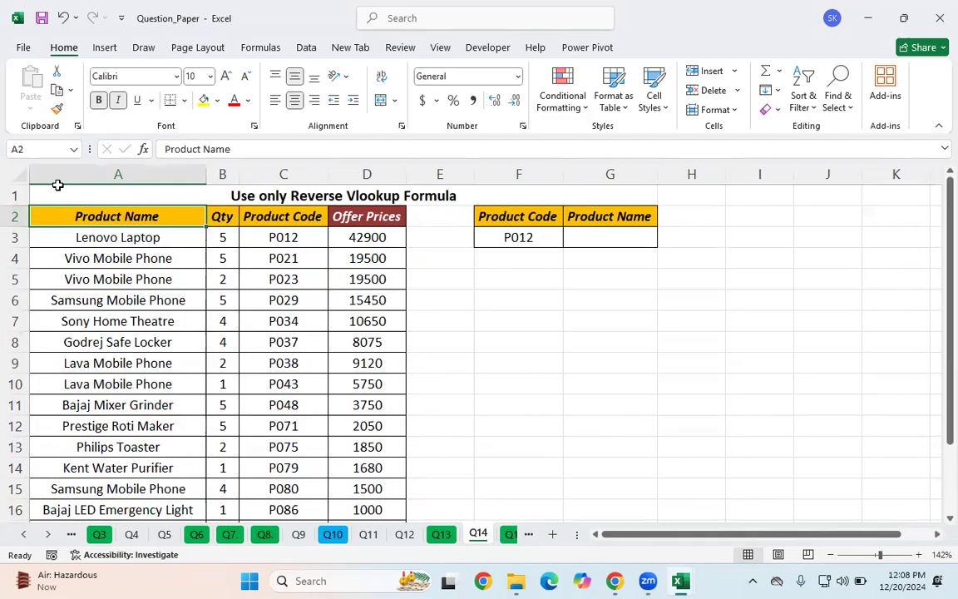
pyautogui.click(297, 216)
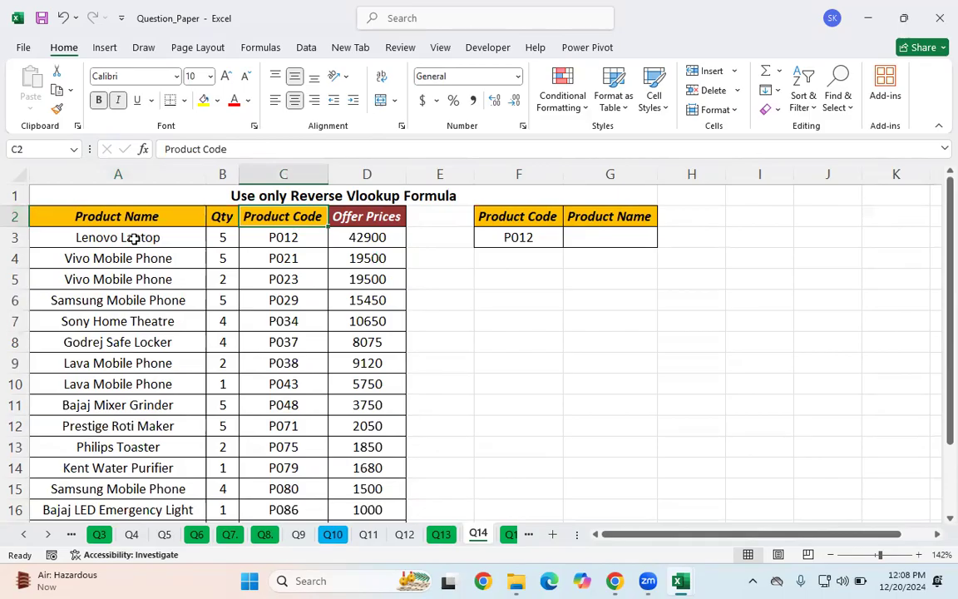
# Step: In G3, start a VLOOKUP formula with the product code F3 as lookup value
pyautogui.click(584, 237)
pyautogui.write('=vl')
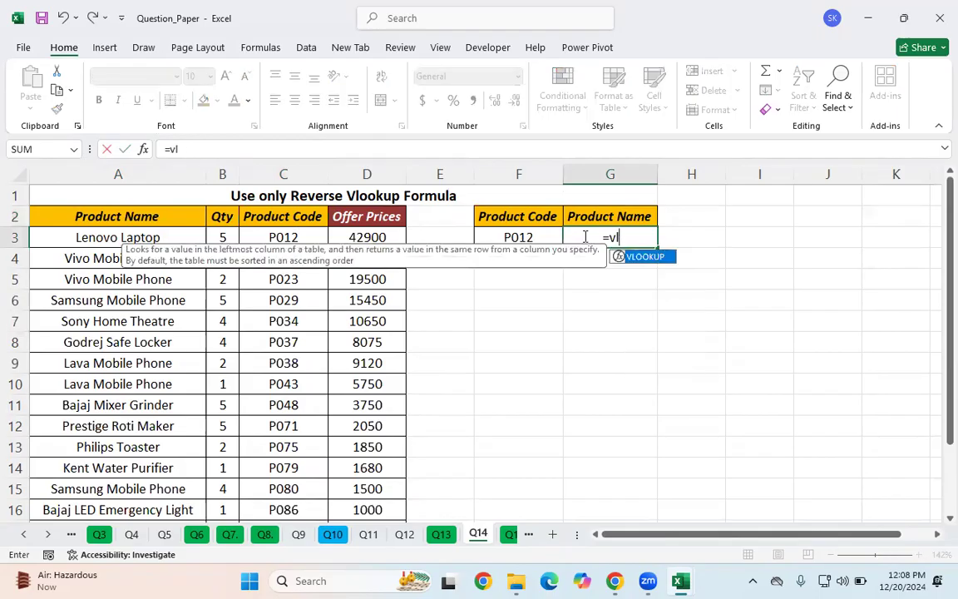
pyautogui.press('Tab')
pyautogui.click(535, 240)
pyautogui.write(',')
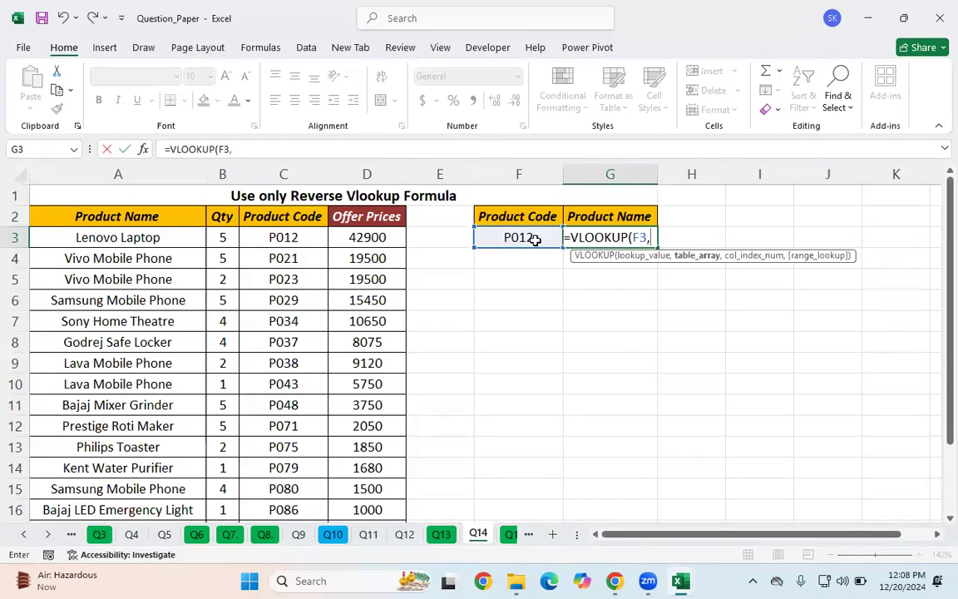
# Step: Set the VLOOKUP table array to the product table A2:D18
pyautogui.click(79, 213)
pyautogui.hotkey('ctrl', 'shift', 'Right')
pyautogui.hotkey('ctrl', 'shift', 'Down')
pyautogui.hotkey('ctrl', 'shift', 'Up')
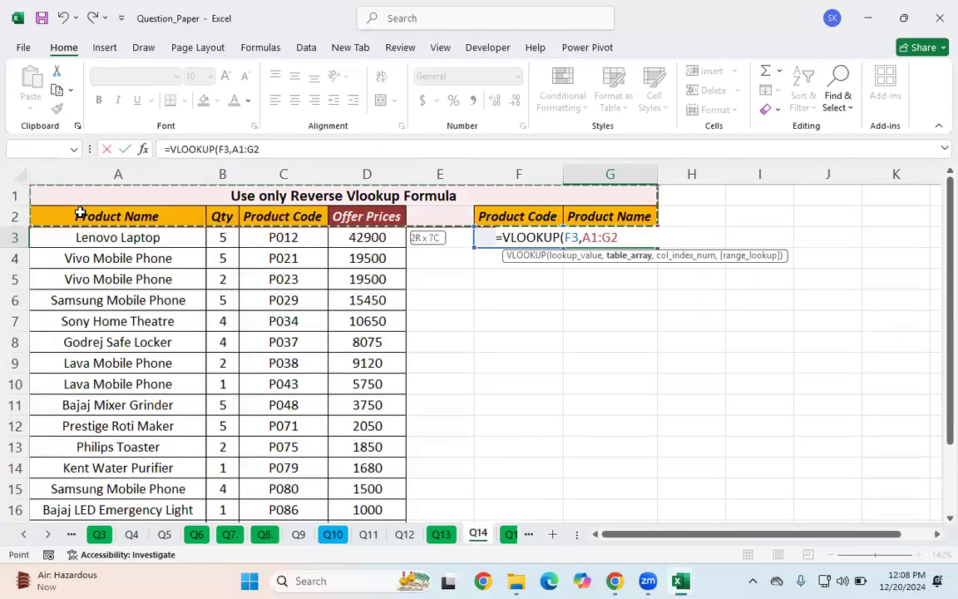
pyautogui.click(122, 294)
pyautogui.click(79, 211)
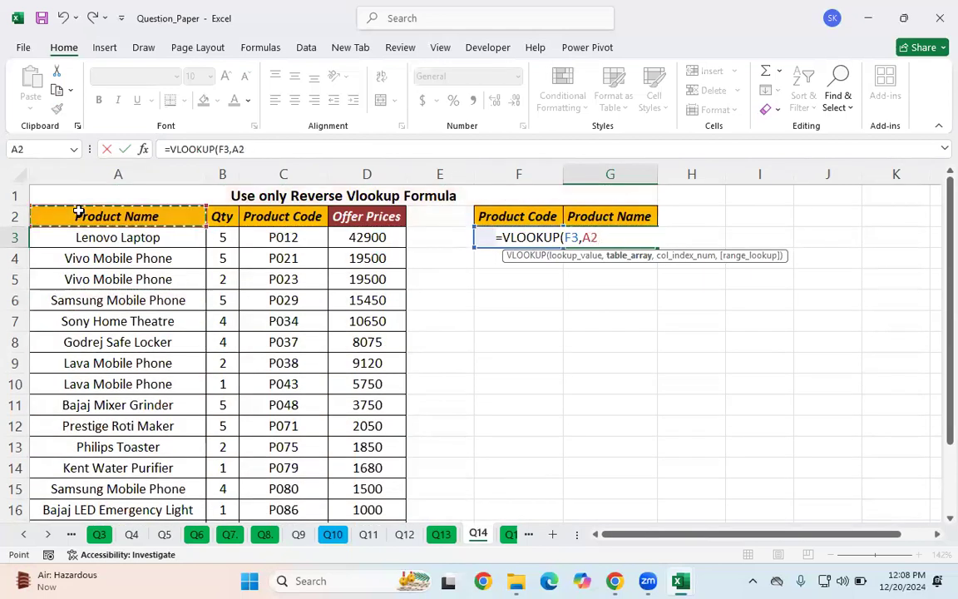
pyautogui.hotkey('ctrl', 'shift', 'Right')
pyautogui.hotkey('ctrl', 'shift', 'Down')
pyautogui.scroll(1, 813, 422)
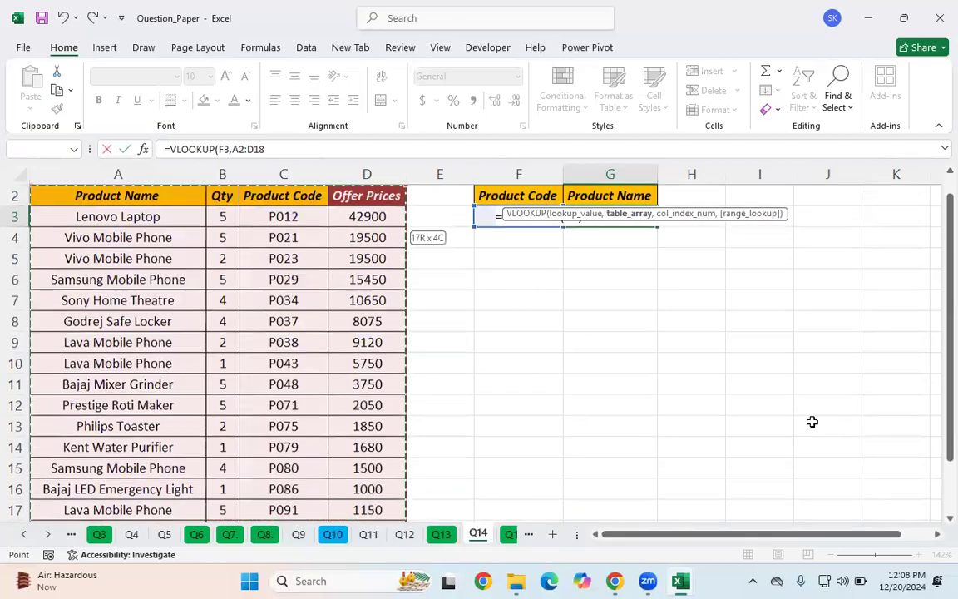
pyautogui.click(388, 153)
pyautogui.write(',')
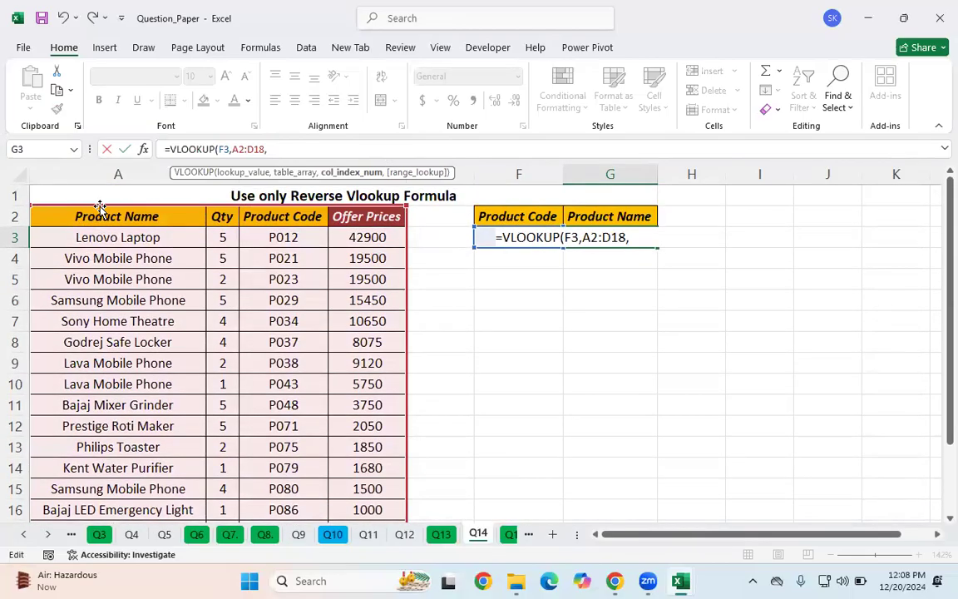
pyautogui.write('1,')
# Step: Set column index 1 and exact match FALSE, then enter the G3 formula
pyautogui.press('Down')
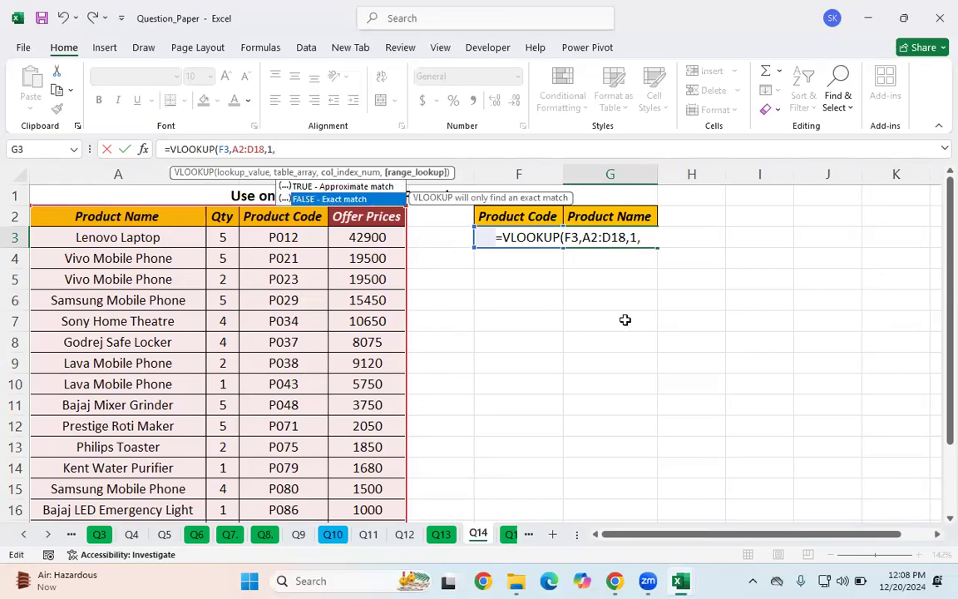
pyautogui.press('Tab')
pyautogui.press('Return')
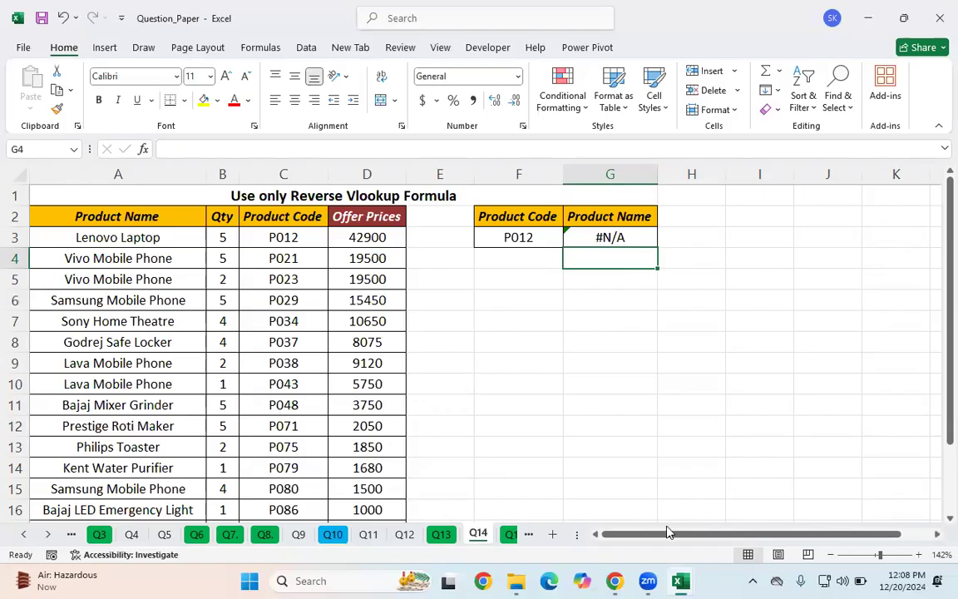
# Step: Clear the VLOOKUP formula from G3
pyautogui.click(553, 243)
pyautogui.click(602, 240)
pyautogui.press('Delete')
pyautogui.click(597, 301)
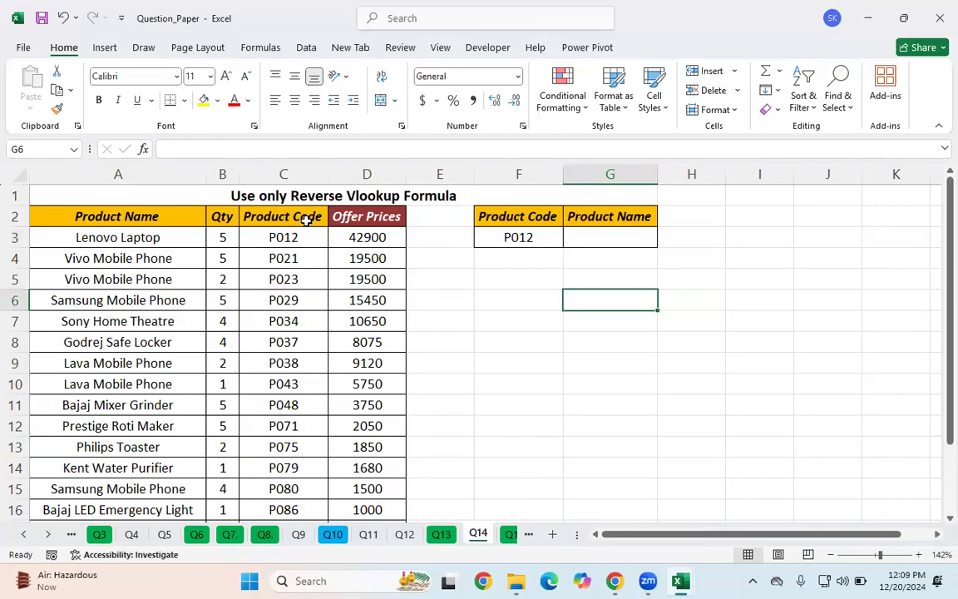
pyautogui.click(507, 308)
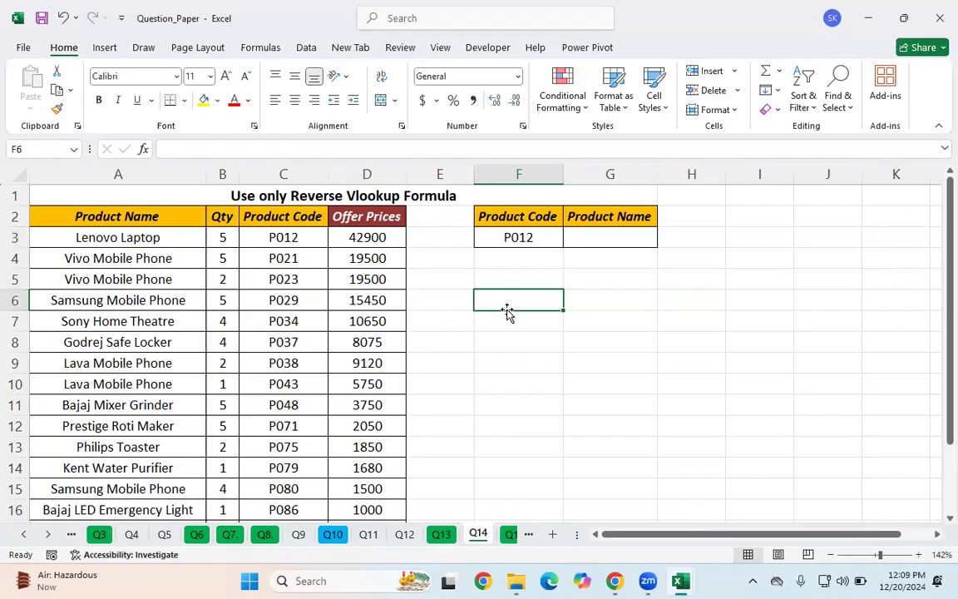
# Step: In F6, start a CHOOSE formula with the index array {1,2}
pyautogui.write('=ch')
pyautogui.press('Tab')
pyautogui.press('BackSpace')
pyautogui.press('BackSpace')
pyautogui.press('BackSpace')
pyautogui.write('oo')
pyautogui.press('Tab')
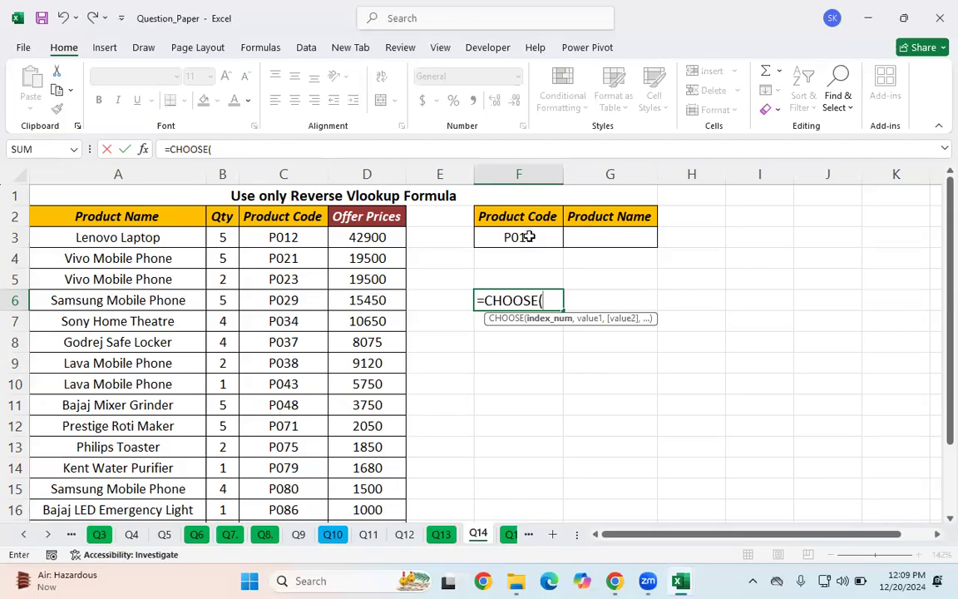
pyautogui.write('{1,2},')
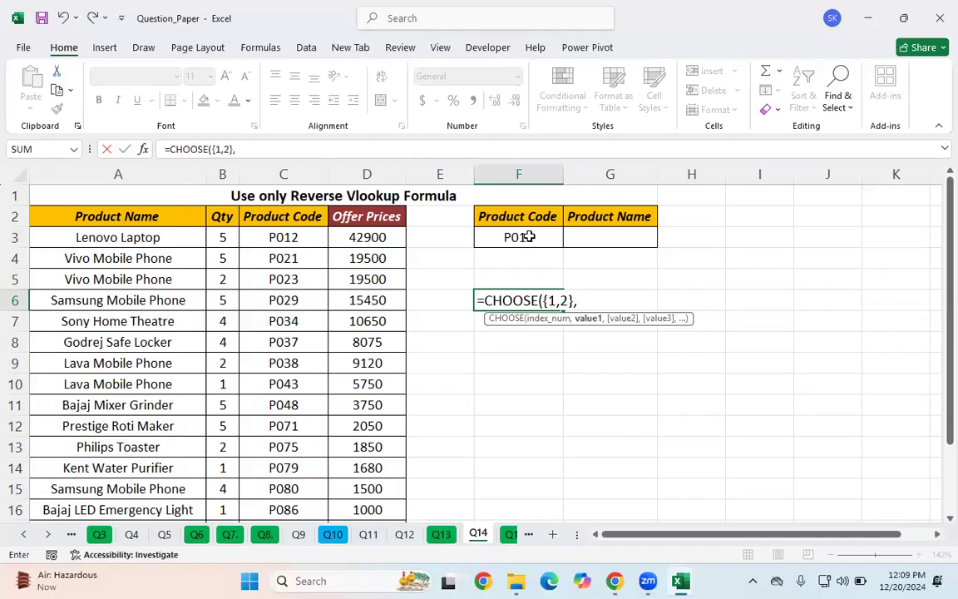
# Step: Add the ranges C2:C18 and A2:A18 as the CHOOSE values and enter the F6 formula
pyautogui.click(293, 216)
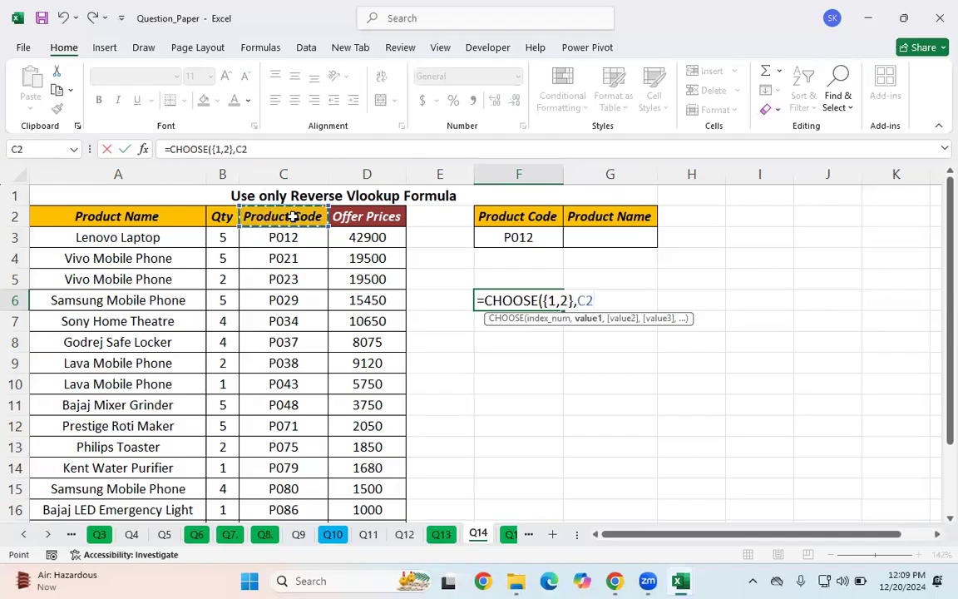
pyautogui.hotkey('ctrl', 'shift', 'Down')
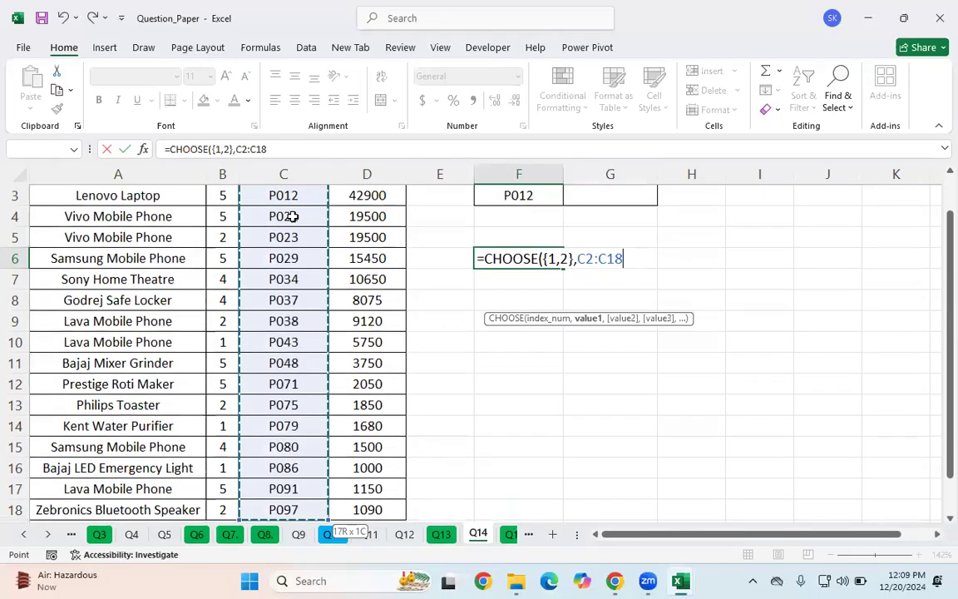
pyautogui.click(355, 149)
pyautogui.write(',')
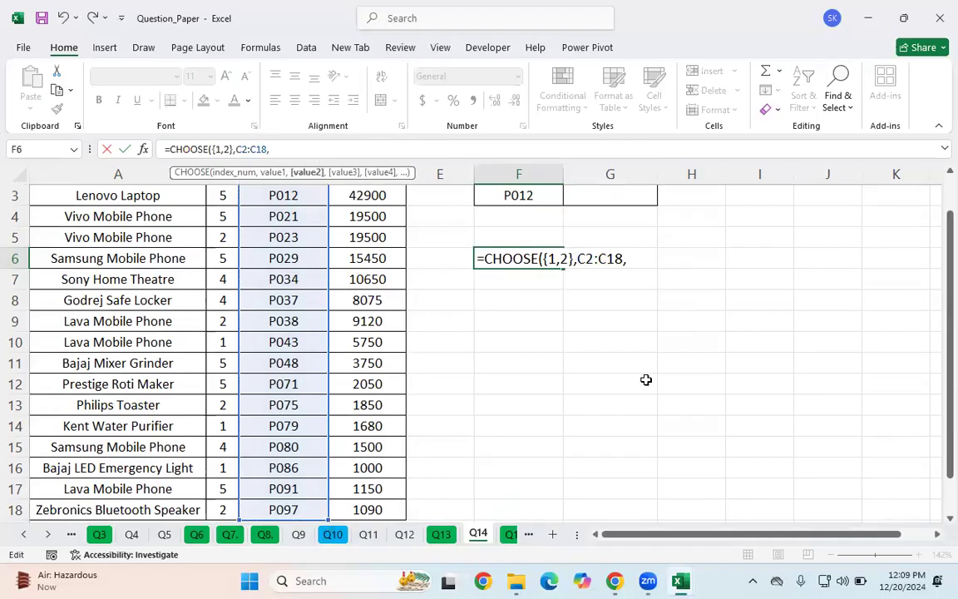
pyautogui.scroll(1, 449, 366)
pyautogui.click(148, 222)
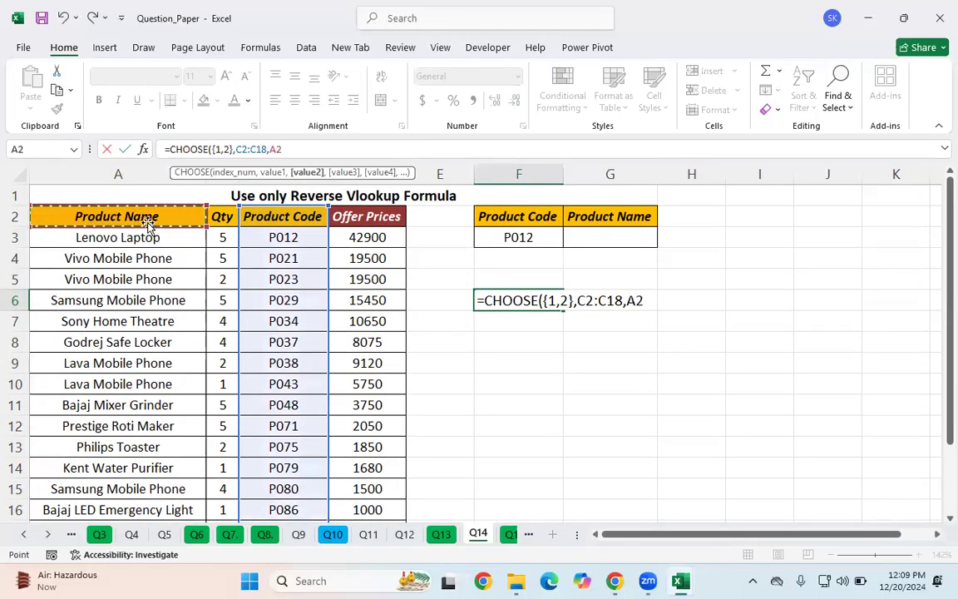
pyautogui.hotkey('ctrl', 'shift', 'Down')
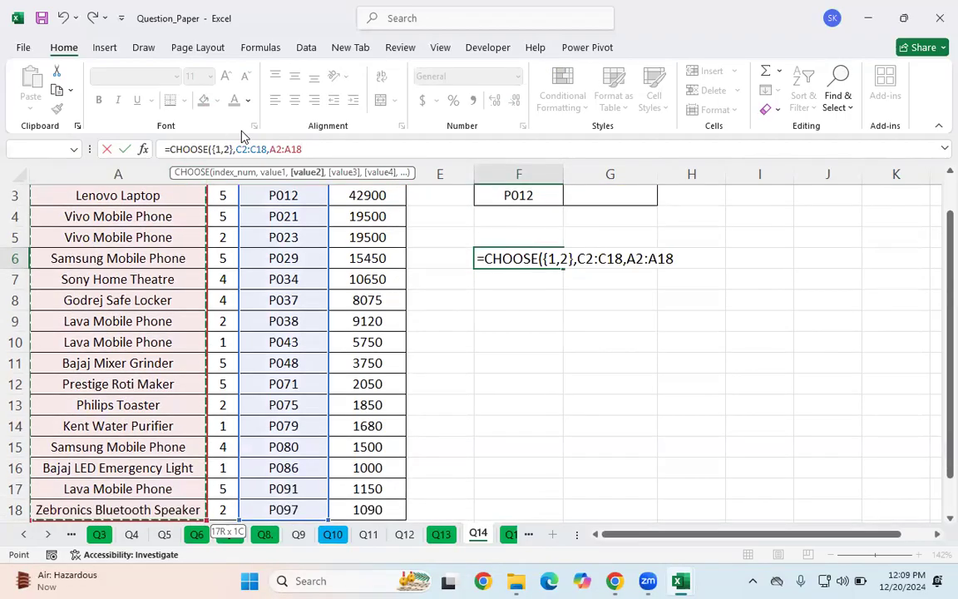
pyautogui.write(')')
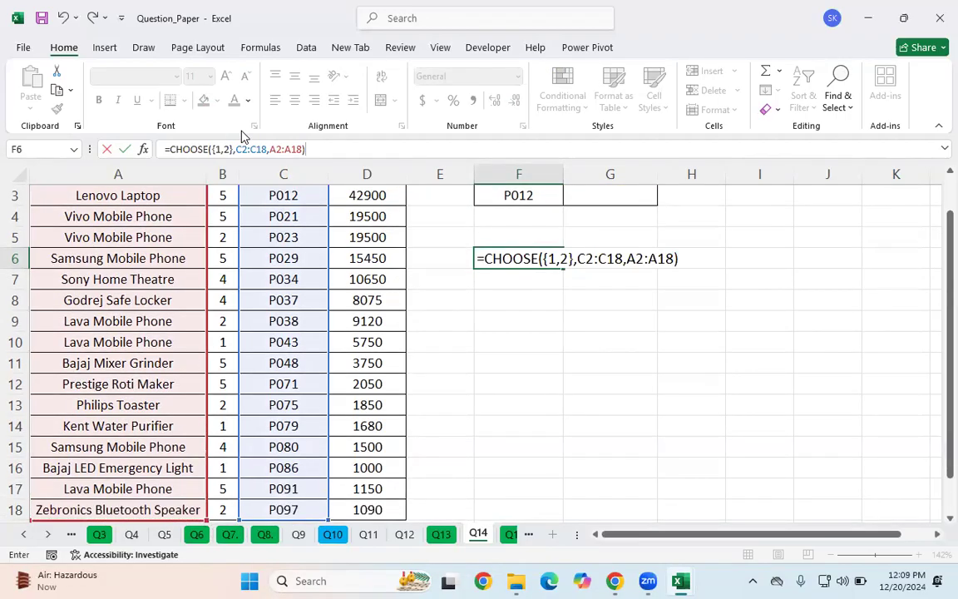
pyautogui.press('Return')
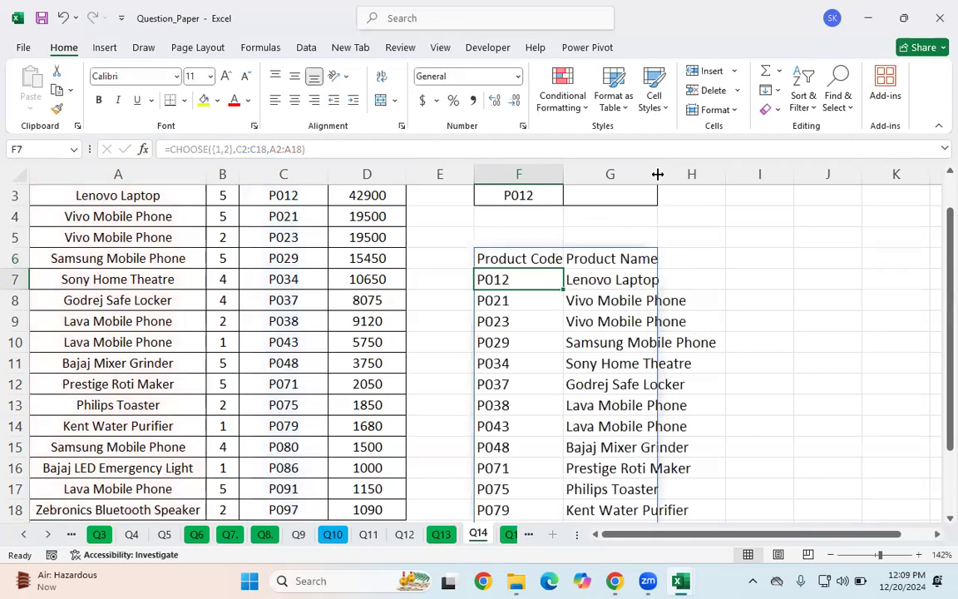
# Step: Widen column G to fit the product names returned by CHOOSE
pyautogui.moveTo(657, 174); pyautogui.dragTo(763, 174)
pyautogui.click(653, 300)
pyautogui.scroll(1, 652, 316)
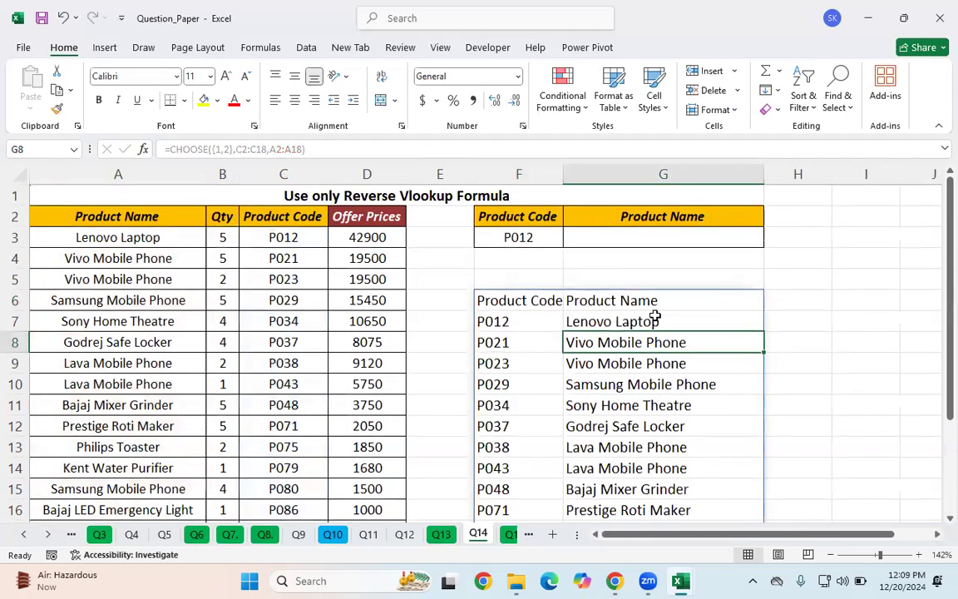
pyautogui.click(521, 301)
pyautogui.moveTo(582, 300); pyautogui.dragTo(626, 404)
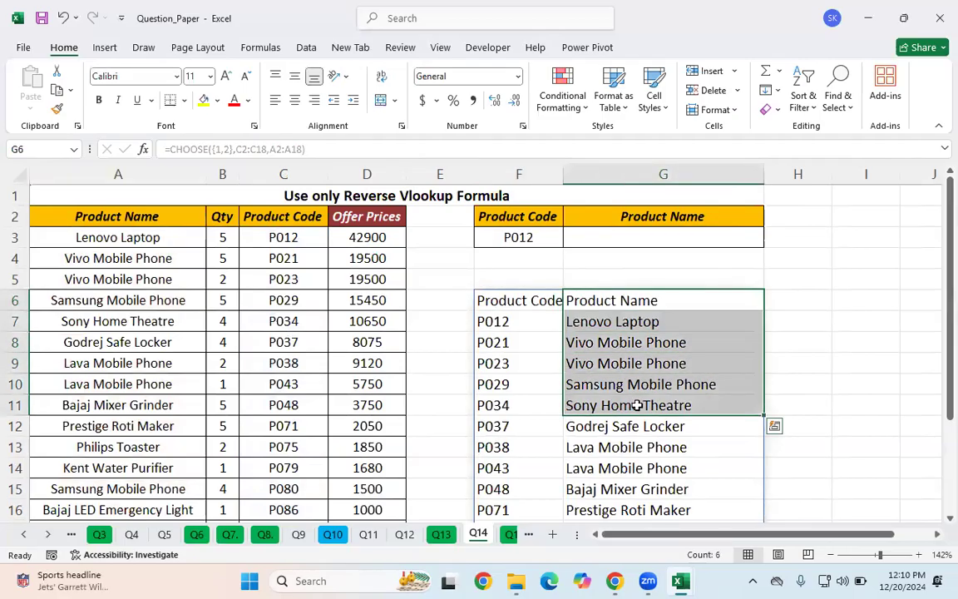
pyautogui.click(522, 317)
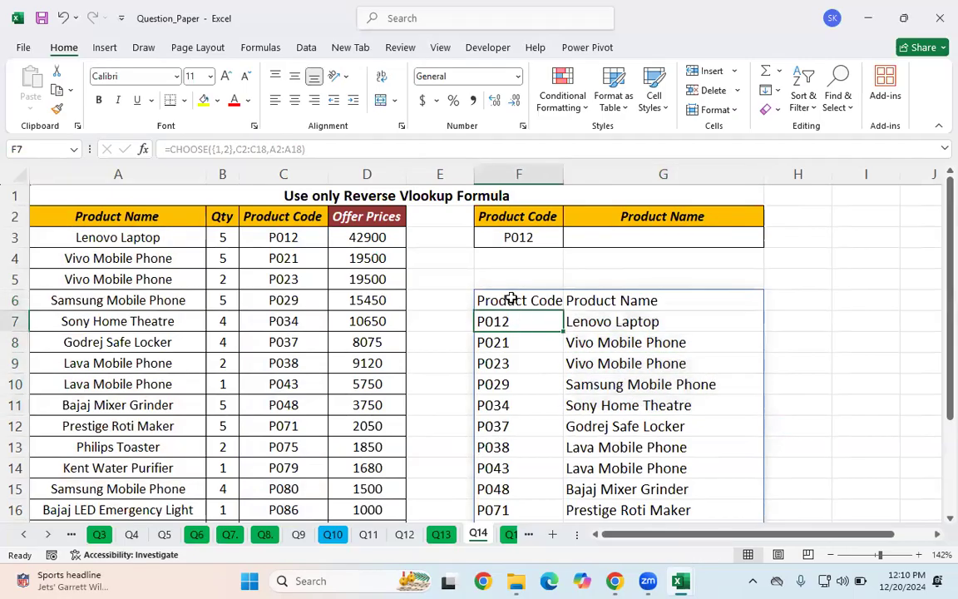
# Step: In G3, start a VLOOKUP formula with the product code F3 as lookup value
pyautogui.click(644, 230)
pyautogui.write('=c')
pyautogui.press('BackSpace')
pyautogui.write('v')
pyautogui.press('Tab')
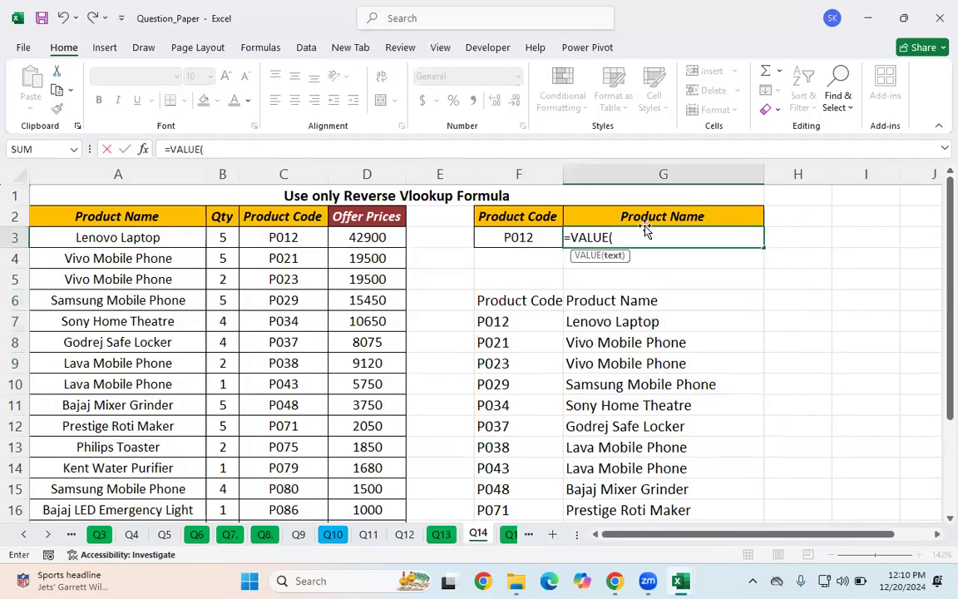
pyautogui.press('BackSpace')
pyautogui.press('BackSpace')
pyautogui.press('BackSpace')
pyautogui.press('BackSpace')
pyautogui.press('BackSpace')
pyautogui.write('l')
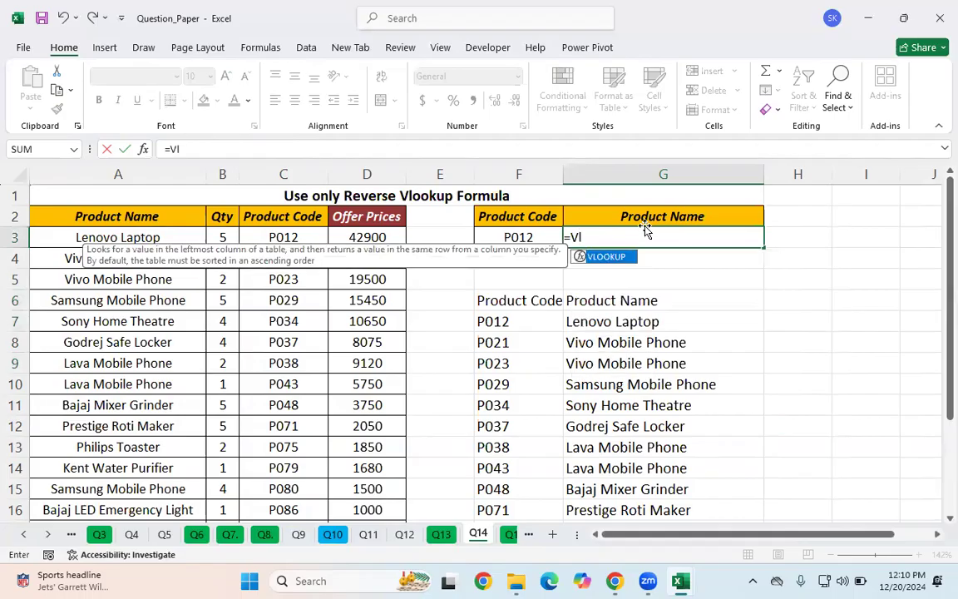
pyautogui.press('Tab')
pyautogui.click(495, 237)
pyautogui.write(',')
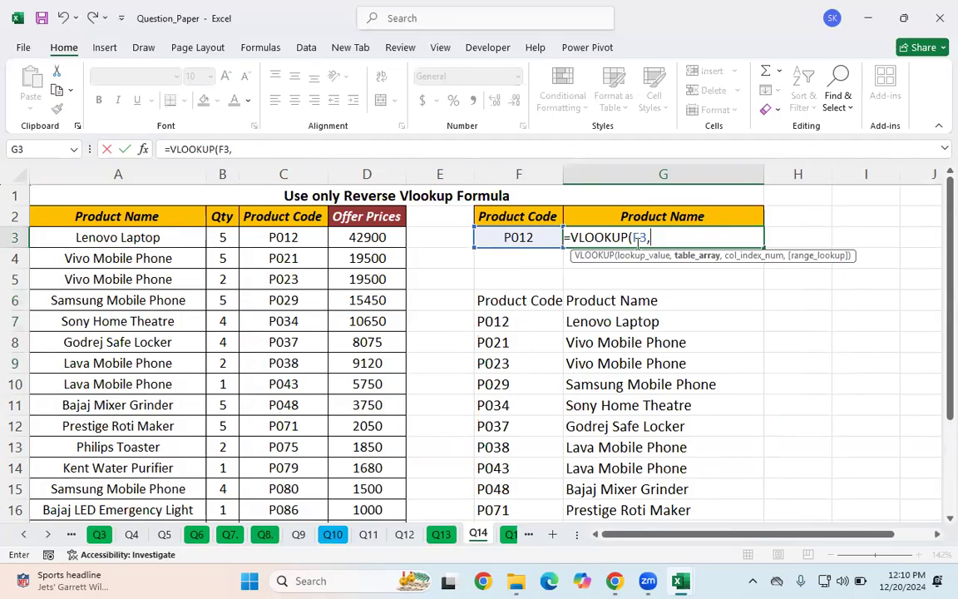
# Step: Begin the table array with CHOOSE using index array {1,2} and the product-code range C2:C18
pyautogui.write('cho')
pyautogui.press('Tab')
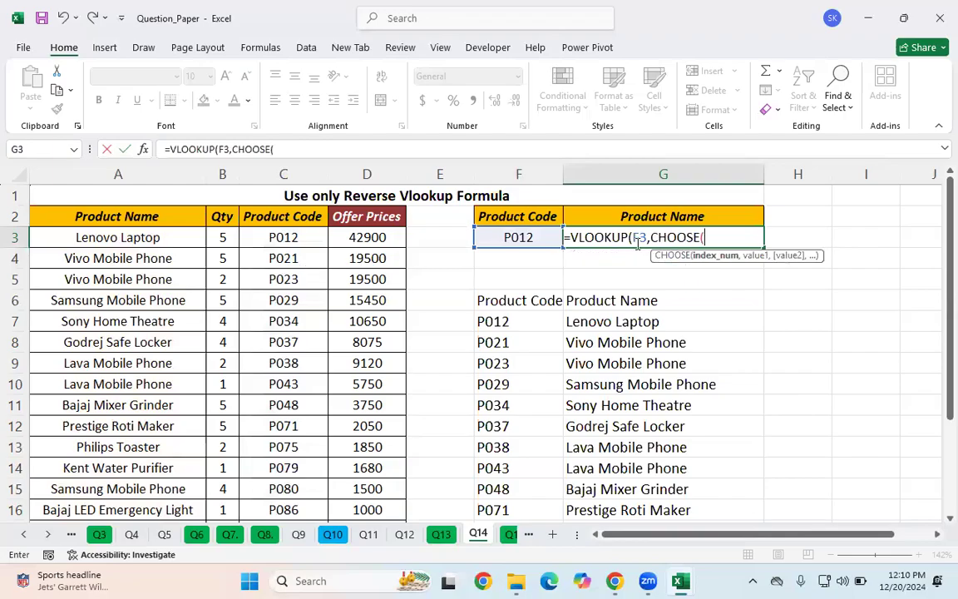
pyautogui.write('{1,2},')
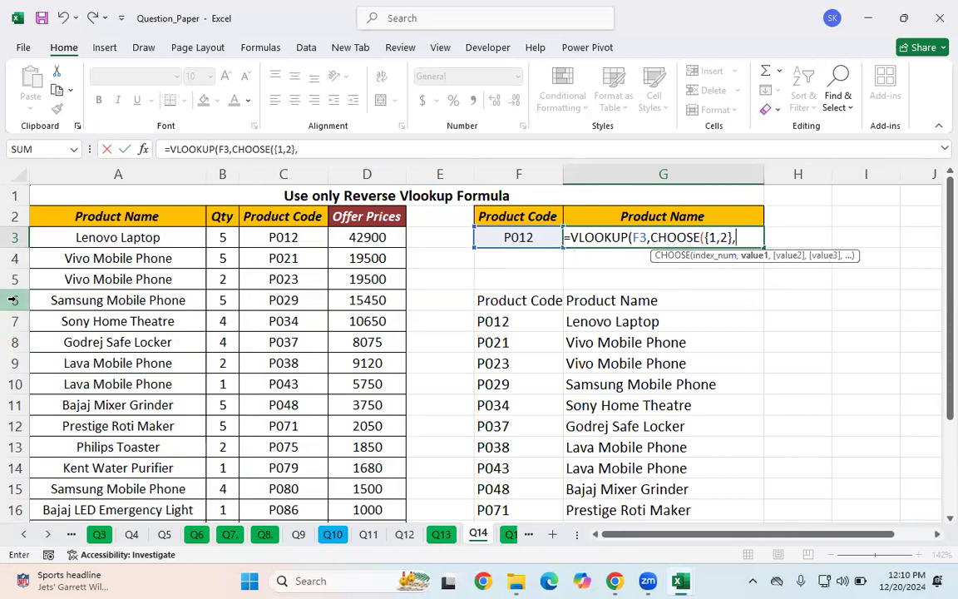
pyautogui.click(277, 218)
pyautogui.hotkey('ctrl', 'shift', 'Down')
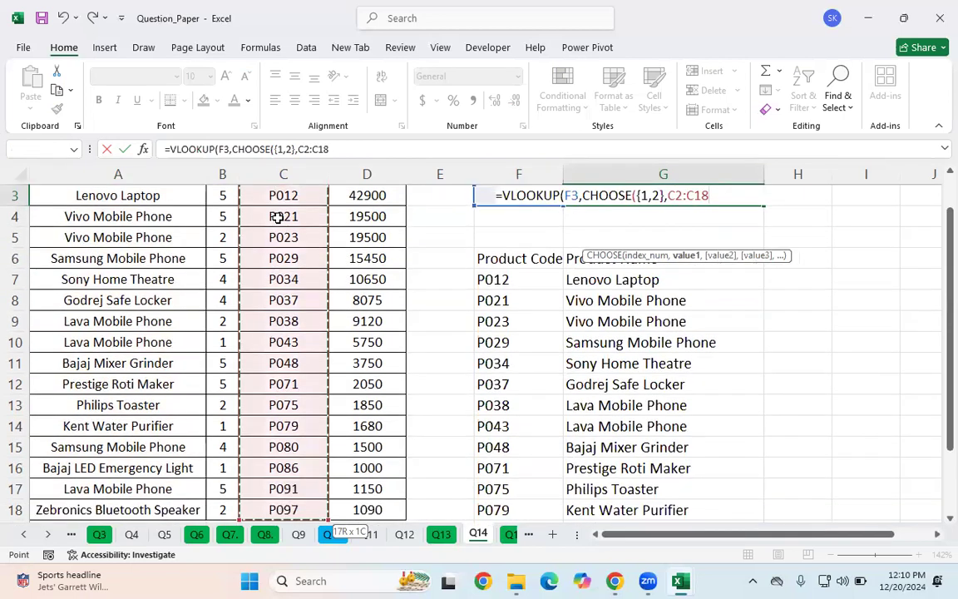
pyautogui.write(',')
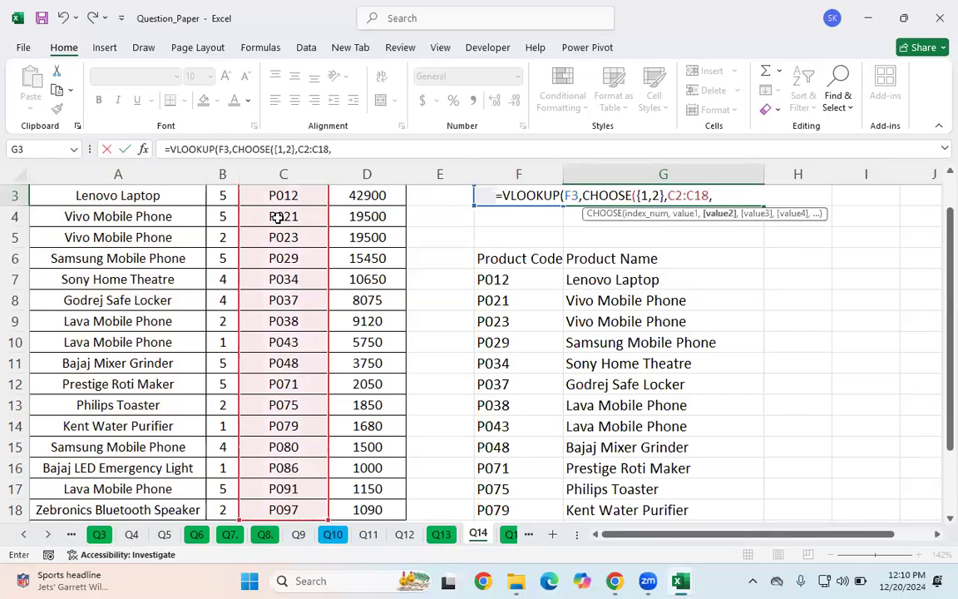
# Step: Add the product-name range A2:A18 as the second CHOOSE value and close the CHOOSE table array
pyautogui.scroll(1, 399, 289)
pyautogui.click(142, 216)
pyautogui.hotkey('ctrl', 'shift', 'Down')
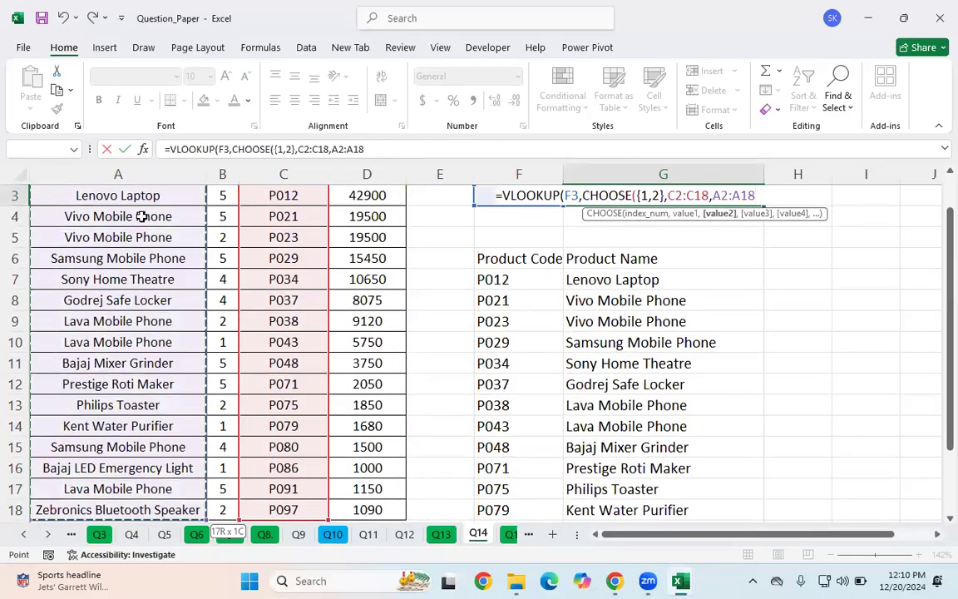
pyautogui.write(')')
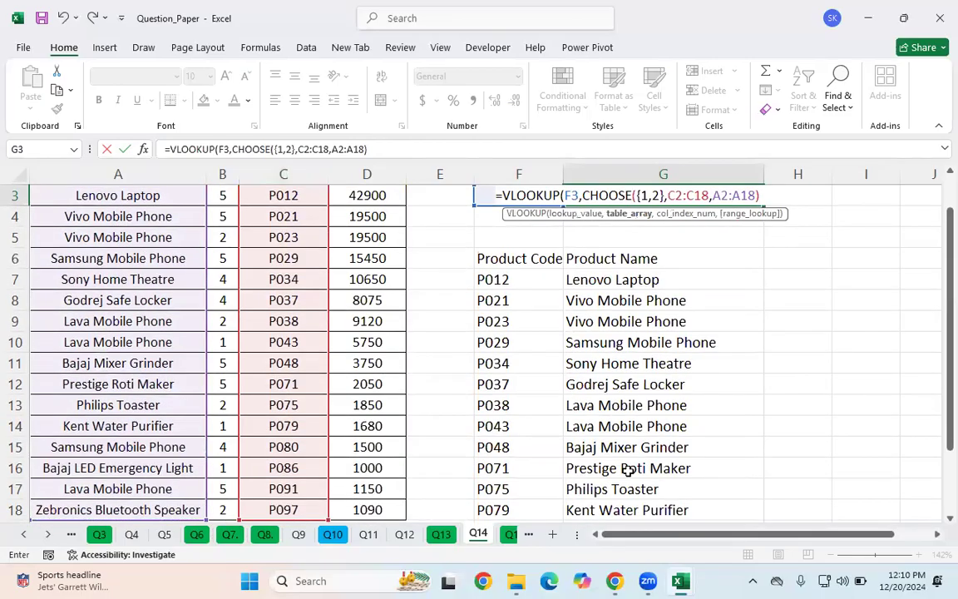
pyautogui.scroll(1, 739, 332)
pyautogui.moveTo(582, 236); pyautogui.dragTo(758, 225)
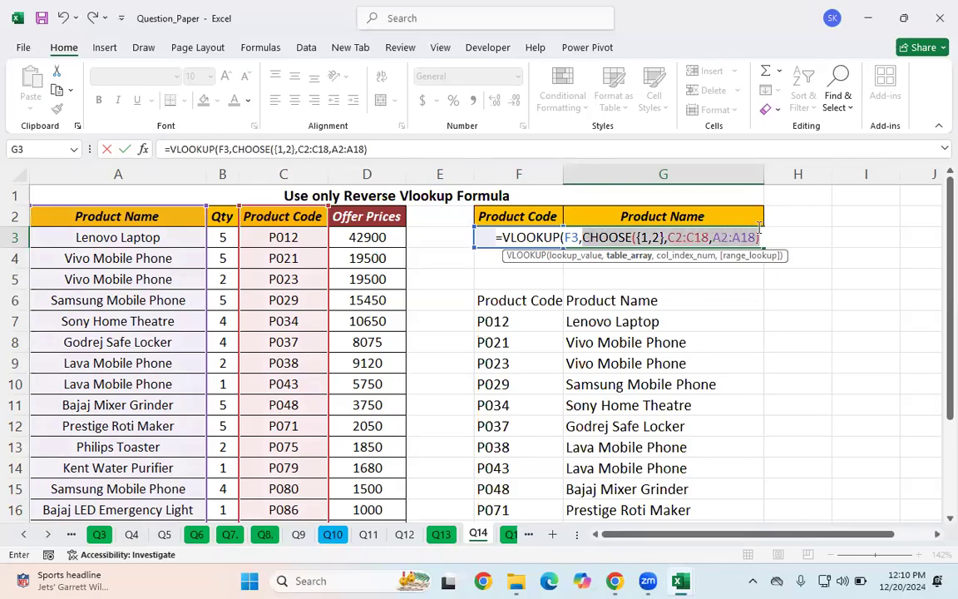
pyautogui.click(766, 237)
pyautogui.write(',')
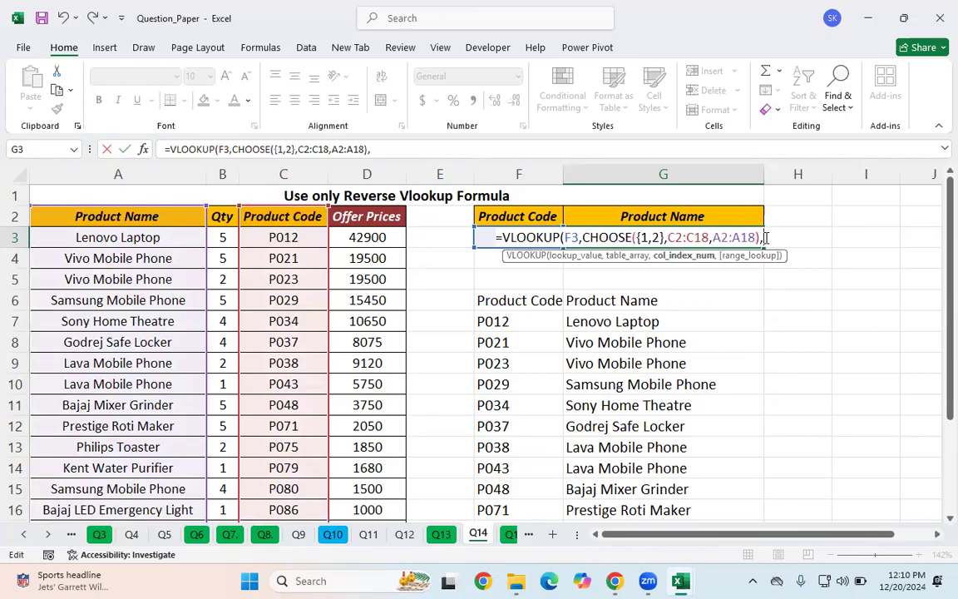
# Step: Set column index 2 and exact match FALSE, then enter the G3 formula
pyautogui.write('2,')
pyautogui.press('Down')
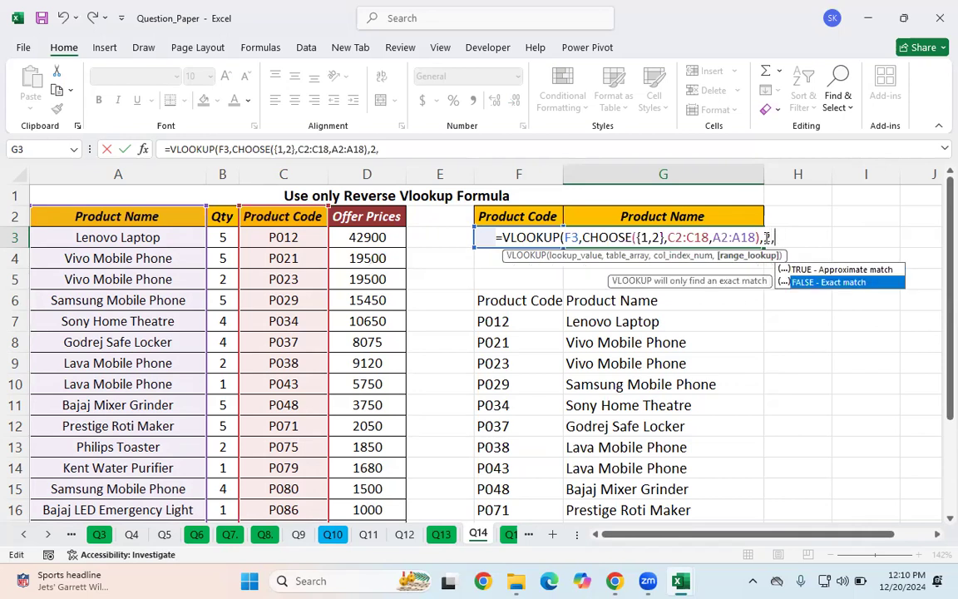
pyautogui.press('Tab')
pyautogui.write(')')
pyautogui.press('Return')
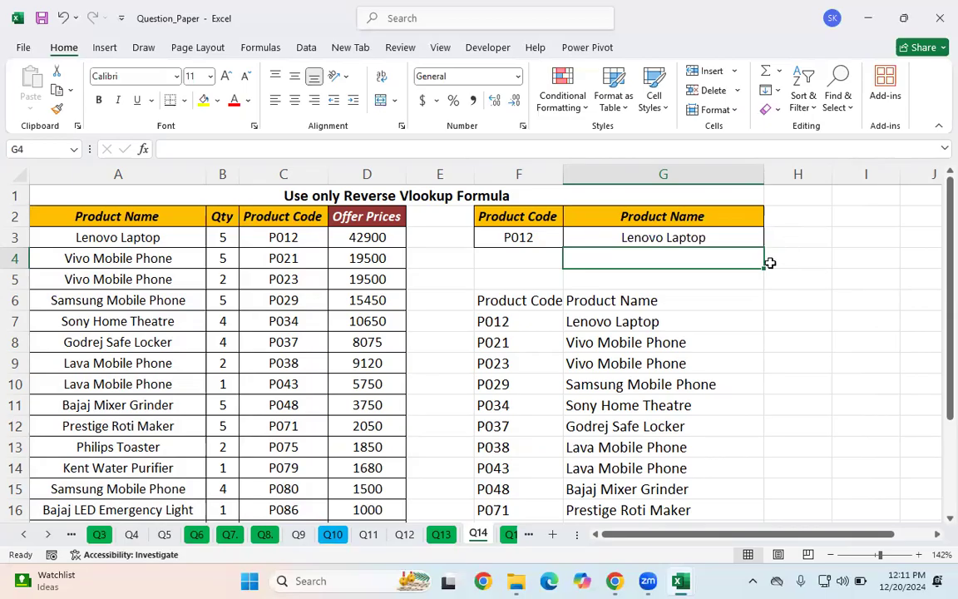
# Step: Add a Price header in H2
pyautogui.click(791, 215)
pyautogui.write('Price')
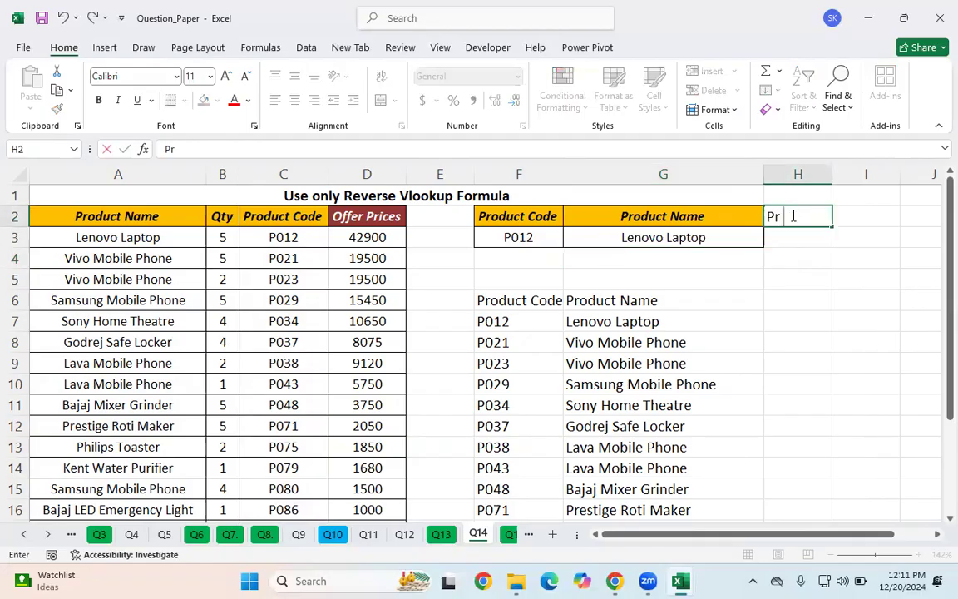
pyautogui.press('Tab')
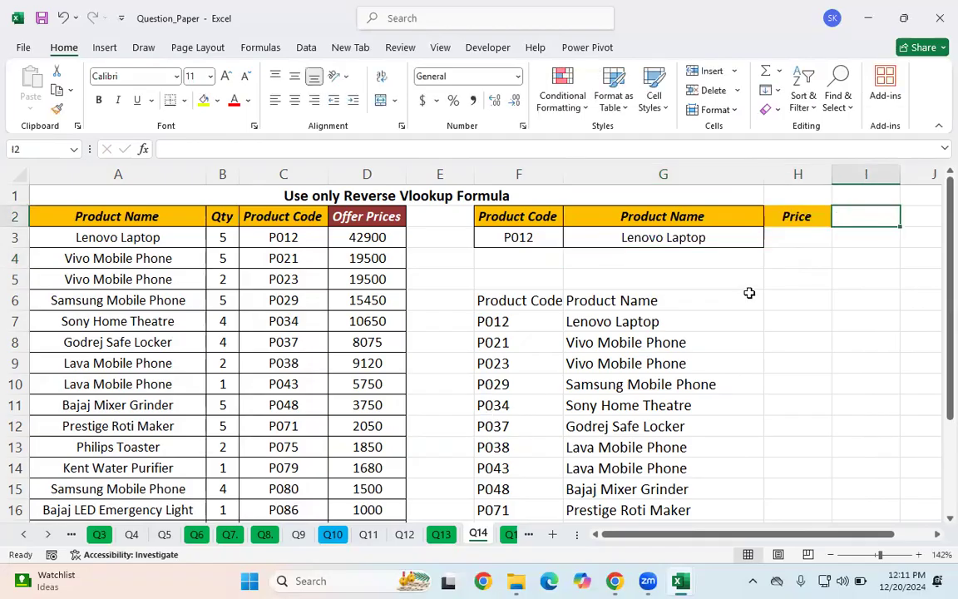
# Step: Clear the reverse VLOOKUP formula from G3
pyautogui.click(795, 237)
pyautogui.click(629, 247)
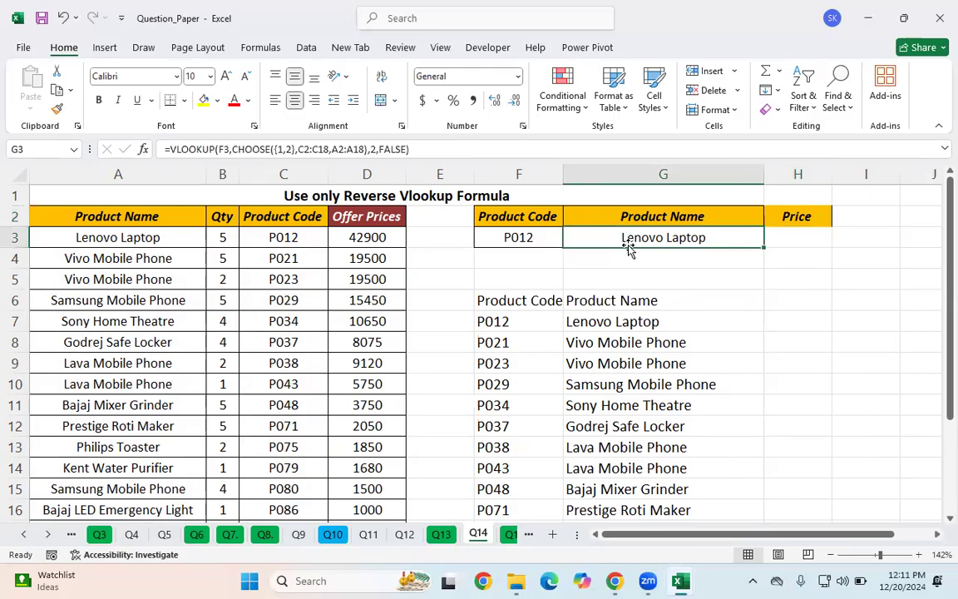
pyautogui.press('Delete')
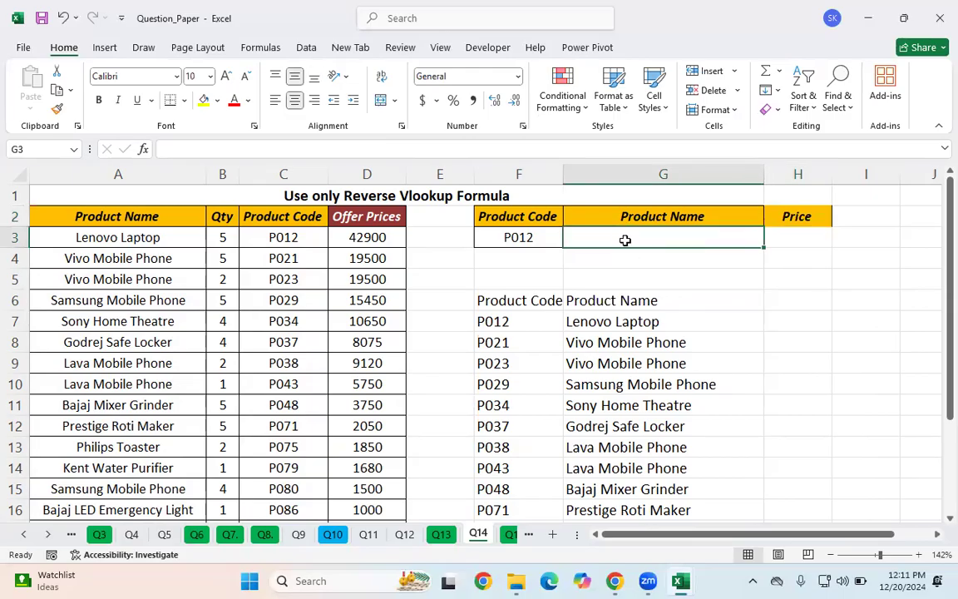
# Step: Start a VLOOKUP in G3 using F3 as lookup value and a CHOOSE table array with index array {1,2,3}
pyautogui.write('=vlo')
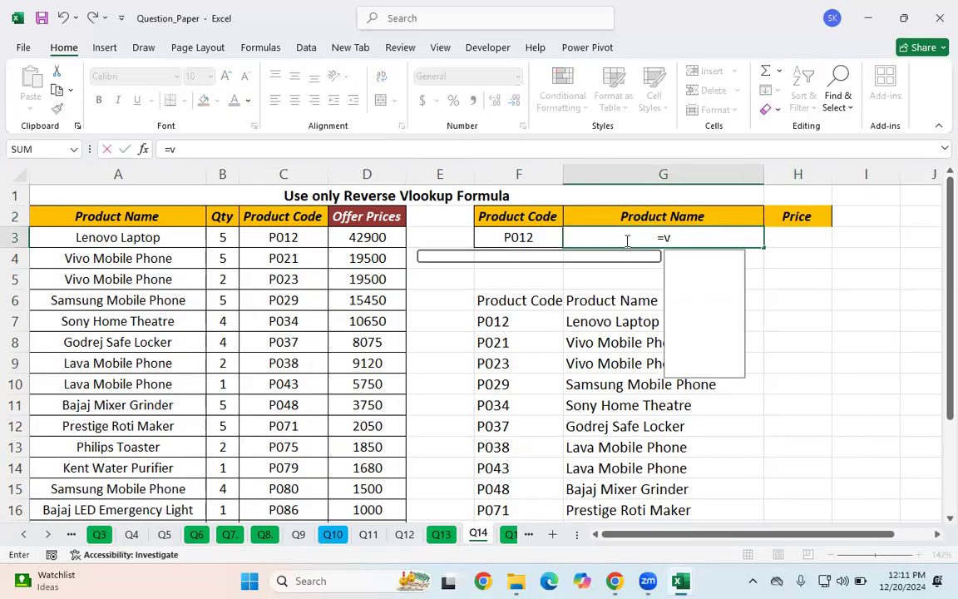
pyautogui.press('Tab')
pyautogui.click(496, 234)
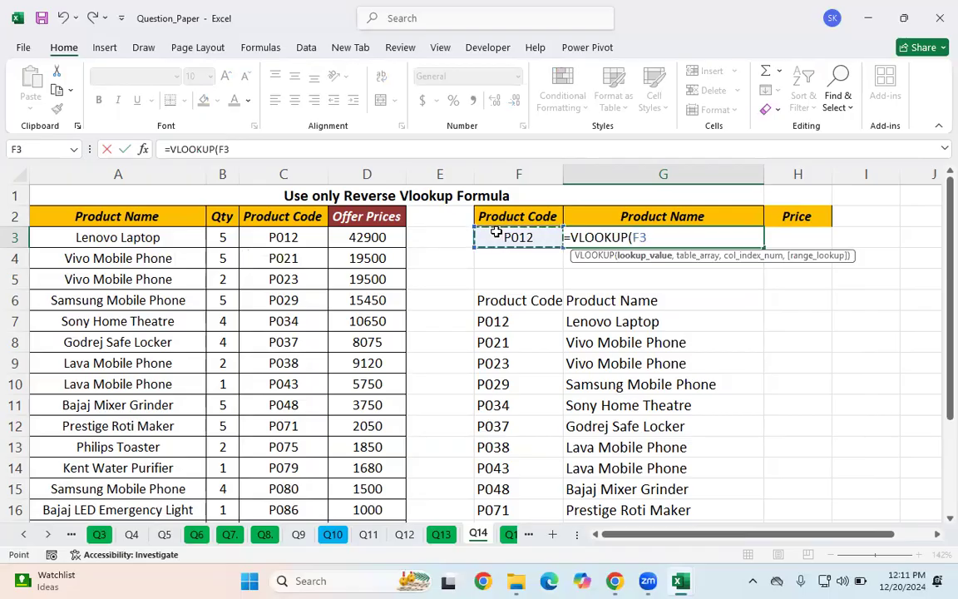
pyautogui.write(',')
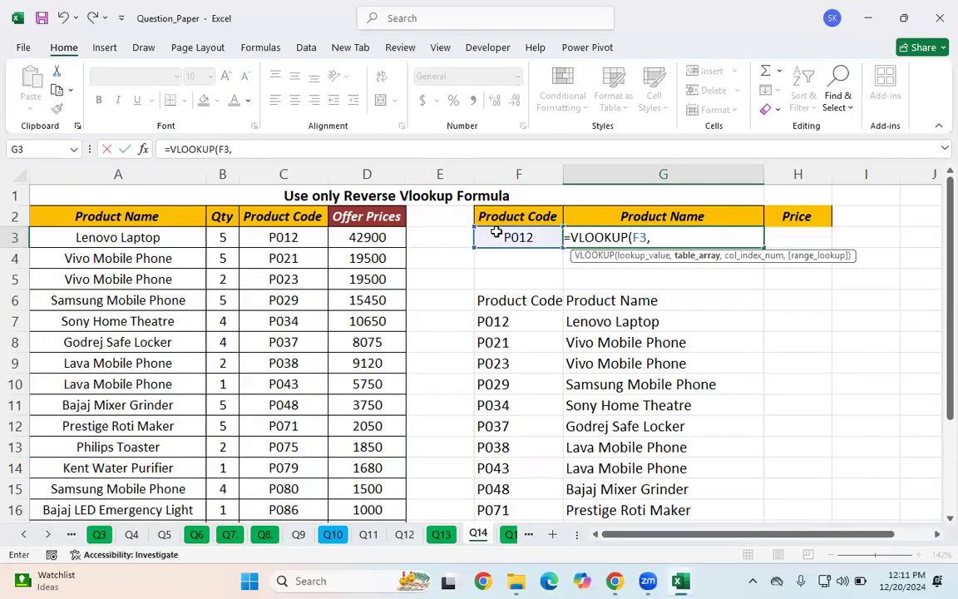
pyautogui.write('ch')
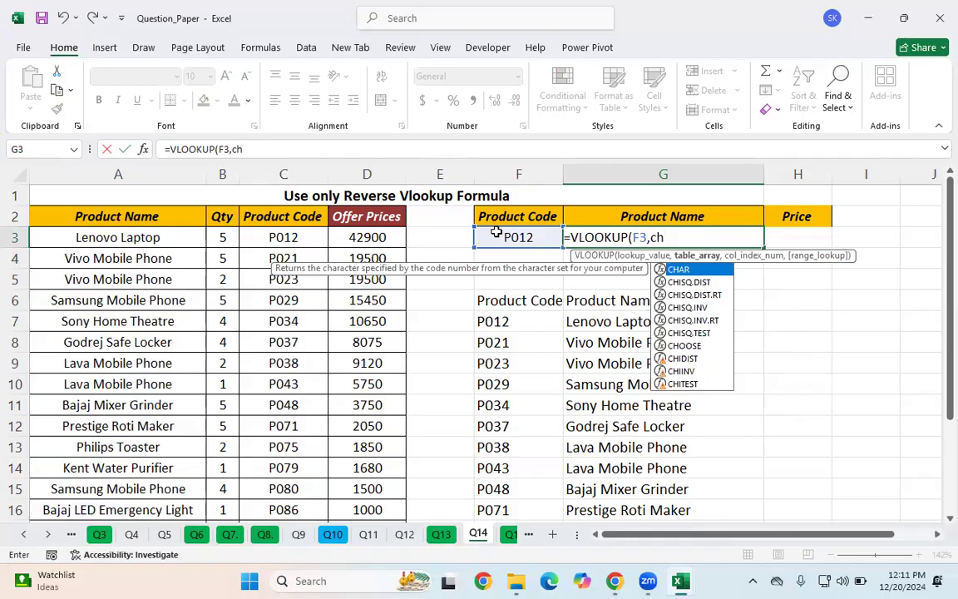
pyautogui.write('oo')
pyautogui.press('Tab')
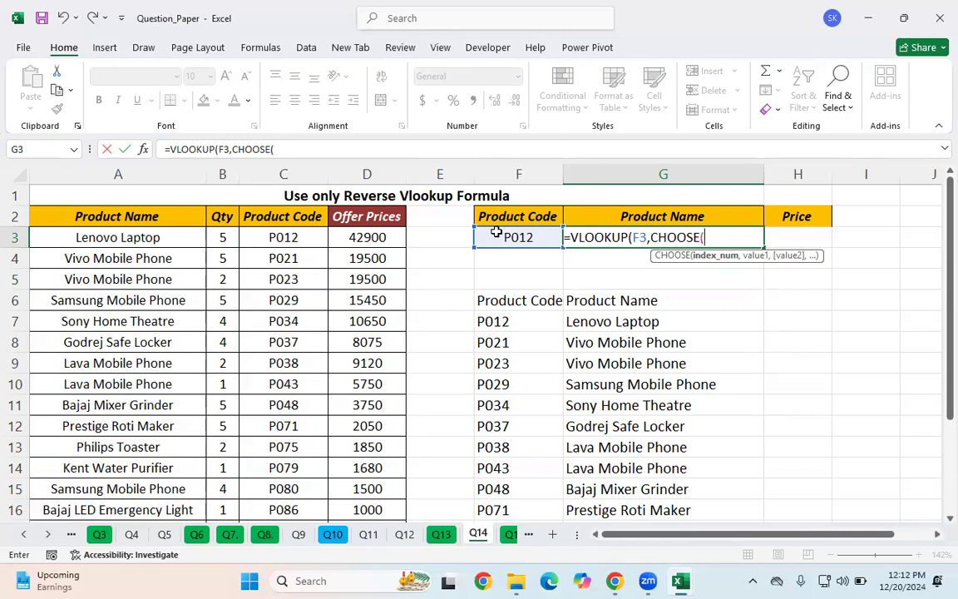
pyautogui.write('{1,2,3}')
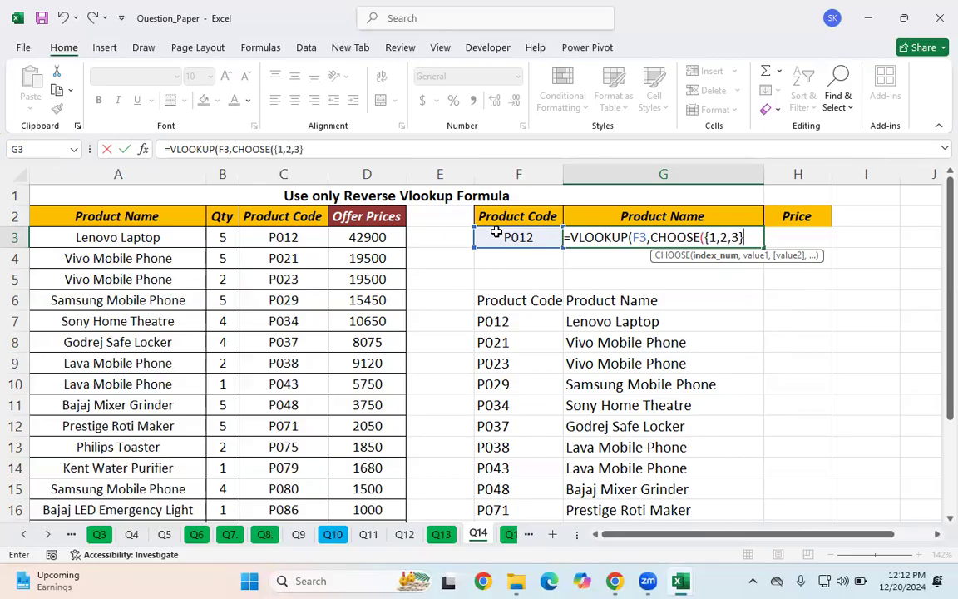
pyautogui.write(',')
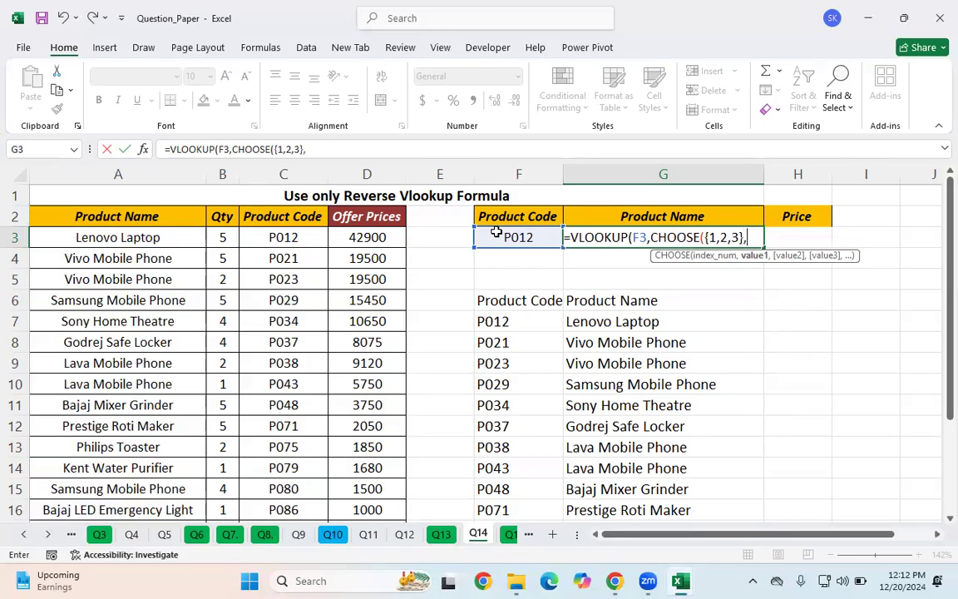
# Step: Add the ranges C2:C18, D2:D18 and A2:A18 as the CHOOSE values and close the CHOOSE function
pyautogui.click(293, 213)
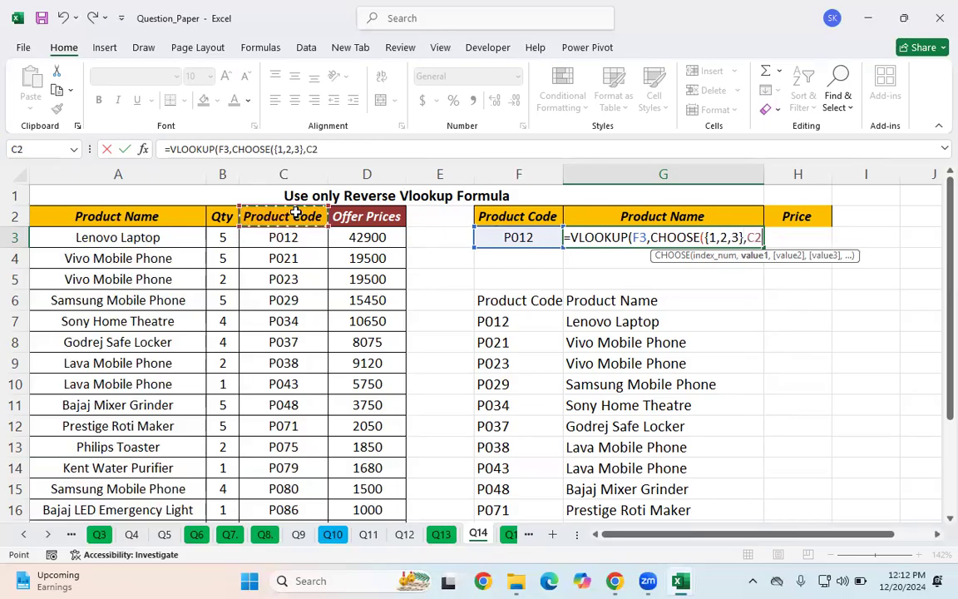
pyautogui.hotkey('ctrl', 'shift', 'Down')
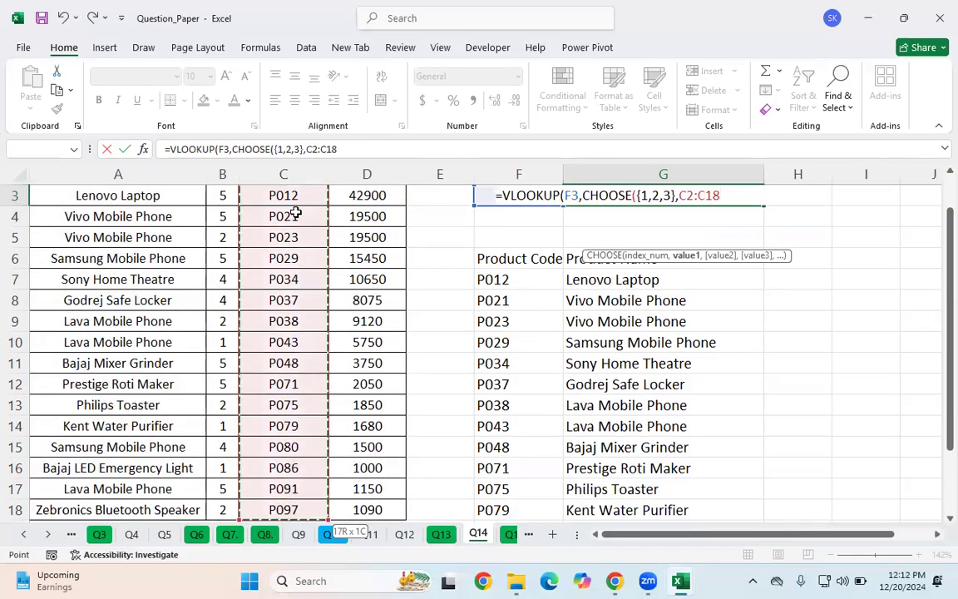
pyautogui.write(',')
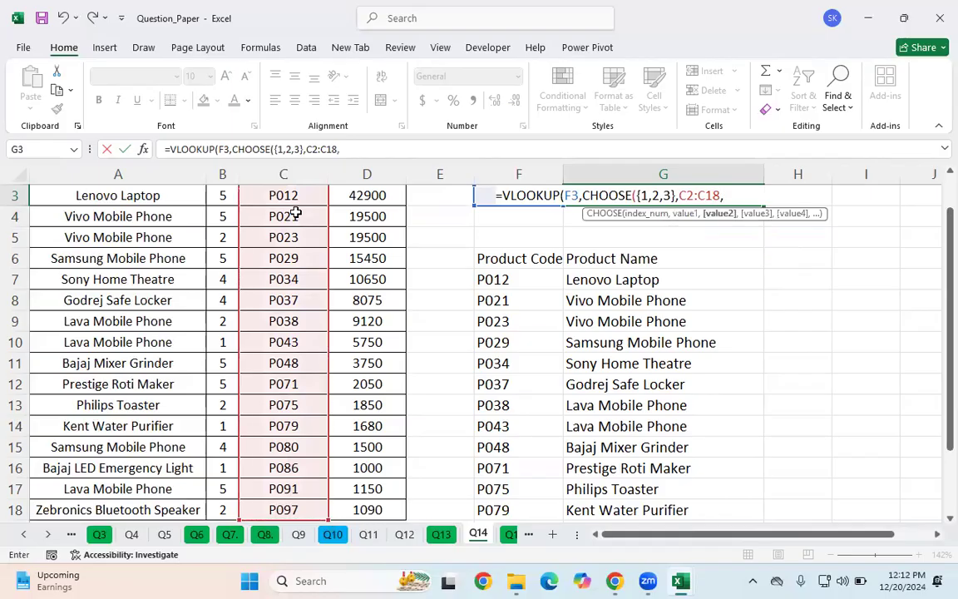
pyautogui.scroll(1, 187, 314)
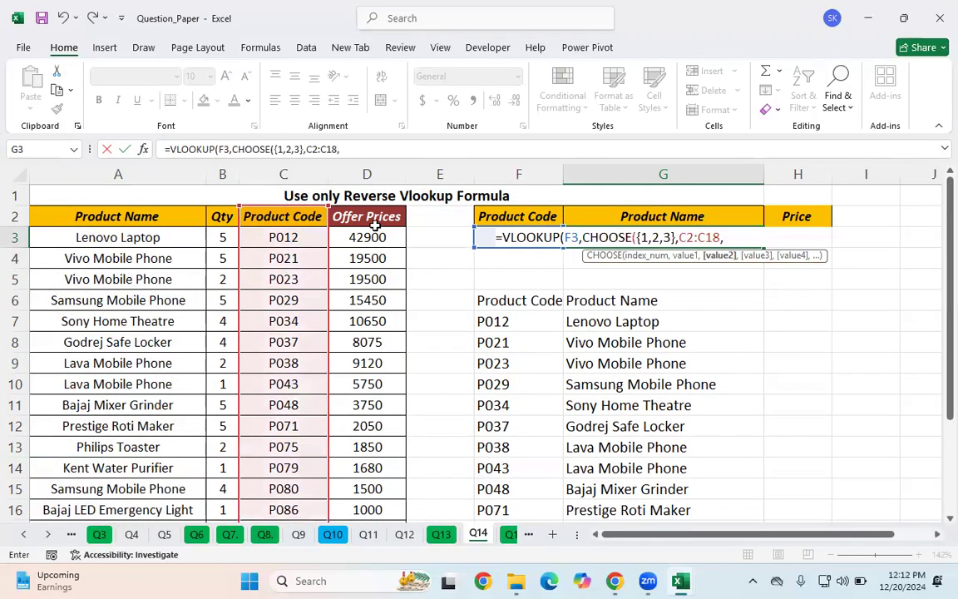
pyautogui.click(371, 220)
pyautogui.hotkey('ctrl', 'shift', 'Down')
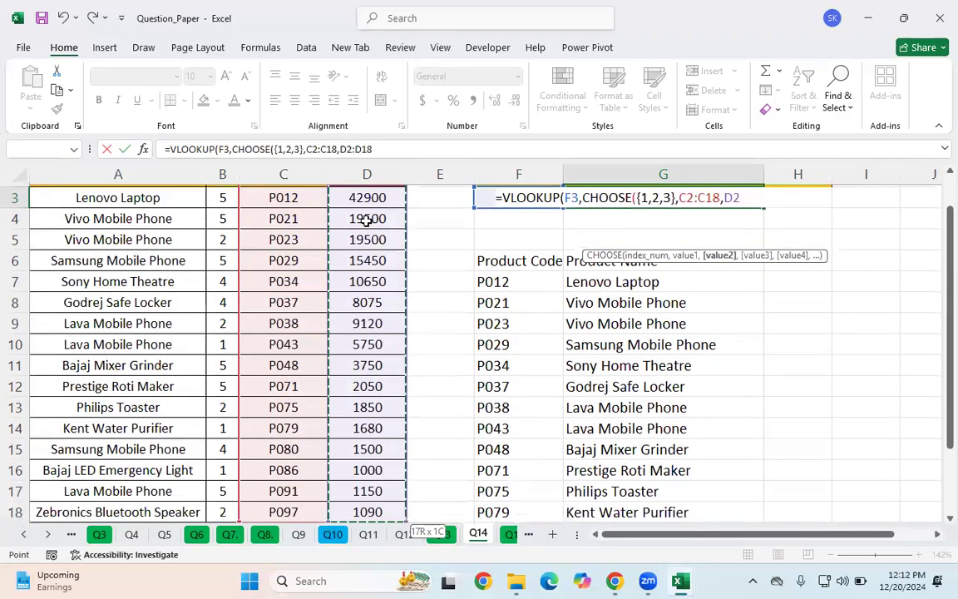
pyautogui.click(399, 149)
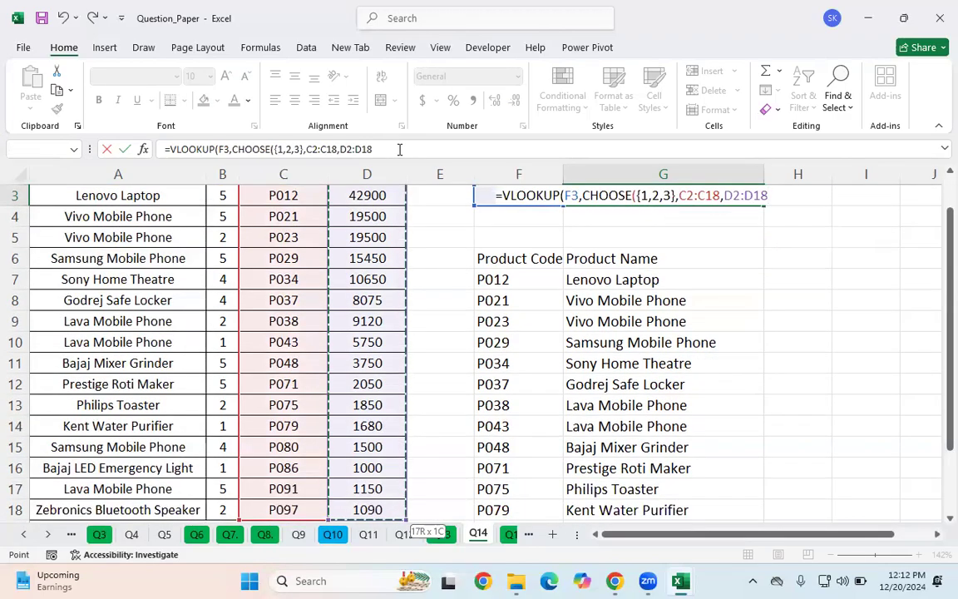
pyautogui.write(',')
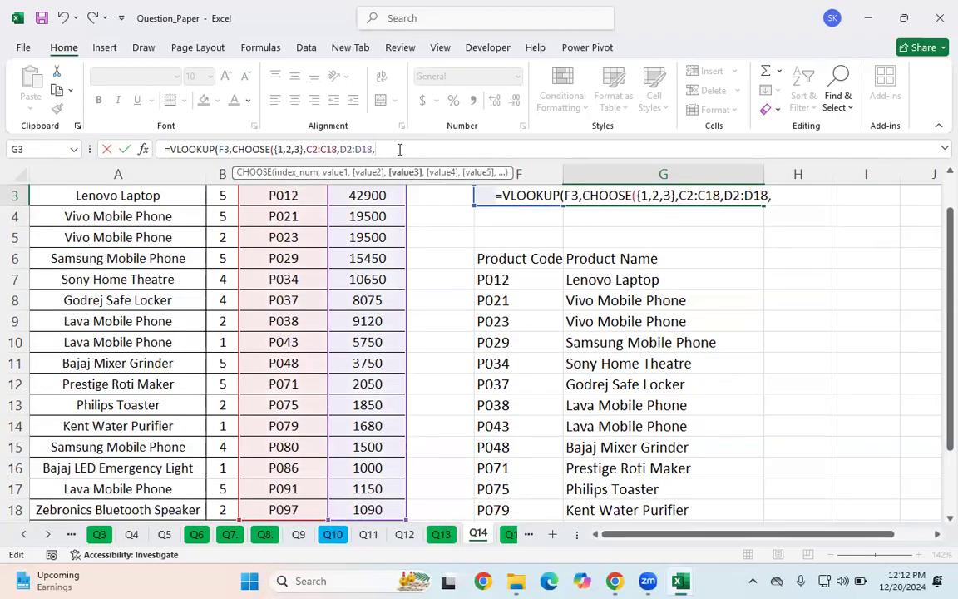
pyautogui.scroll(1, 83, 291)
pyautogui.click(109, 219)
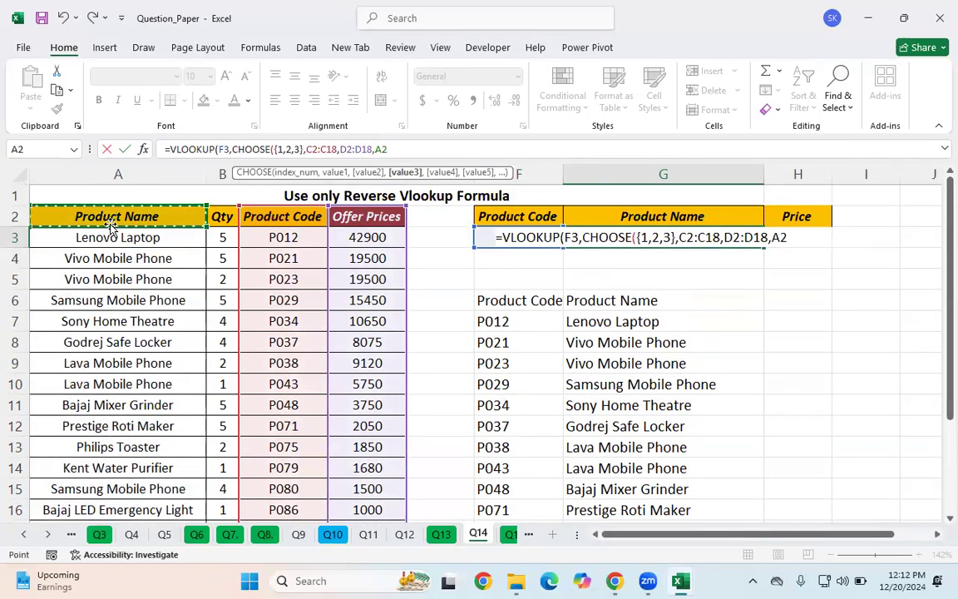
pyautogui.hotkey('ctrl', 'shift', 'Down')
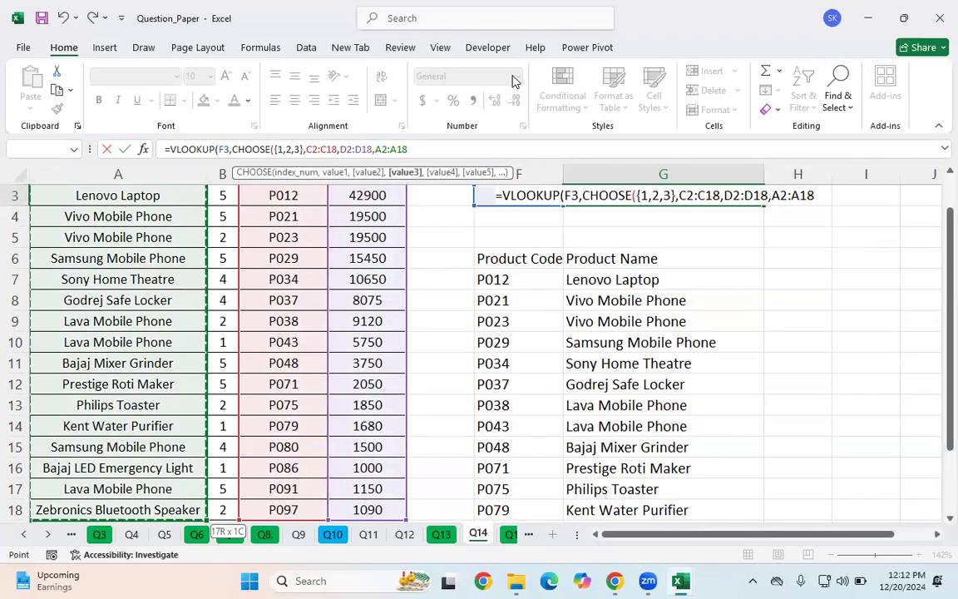
pyautogui.write(')')
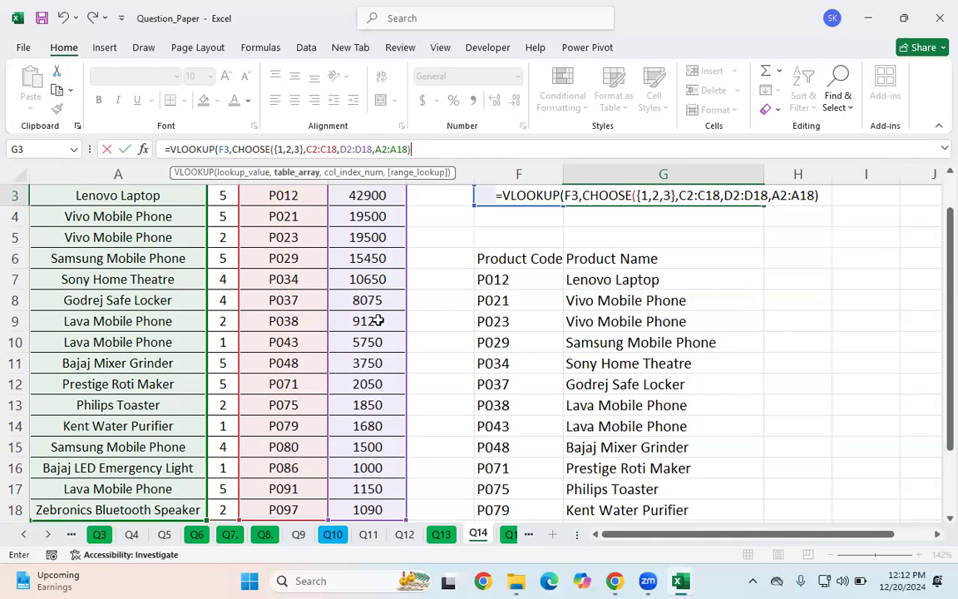
# Step: Set the column index array {3,2} and exact match FALSE, then enter the G3 formula returning name and price
pyautogui.scroll(1, 395, 291)
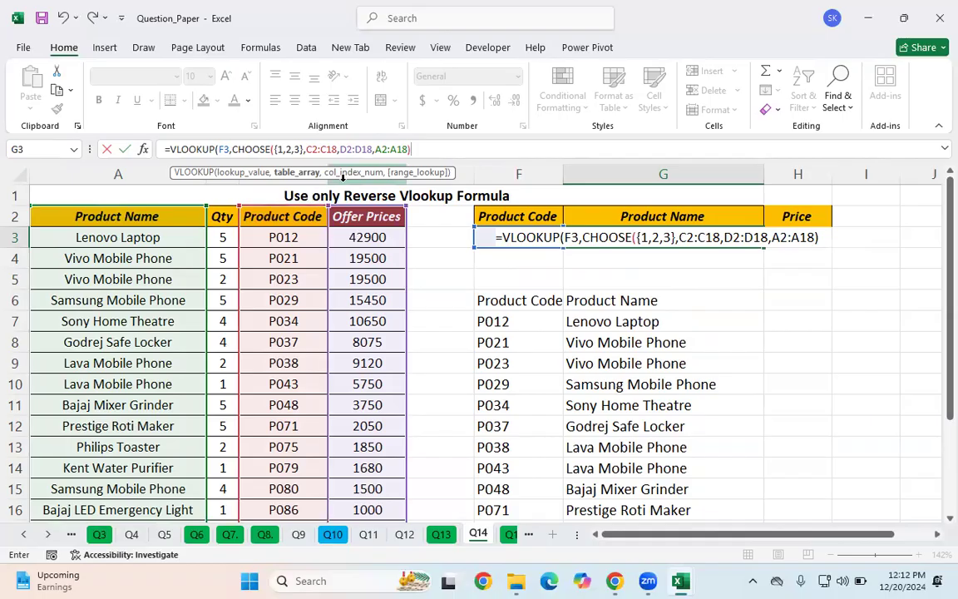
pyautogui.write('x,')
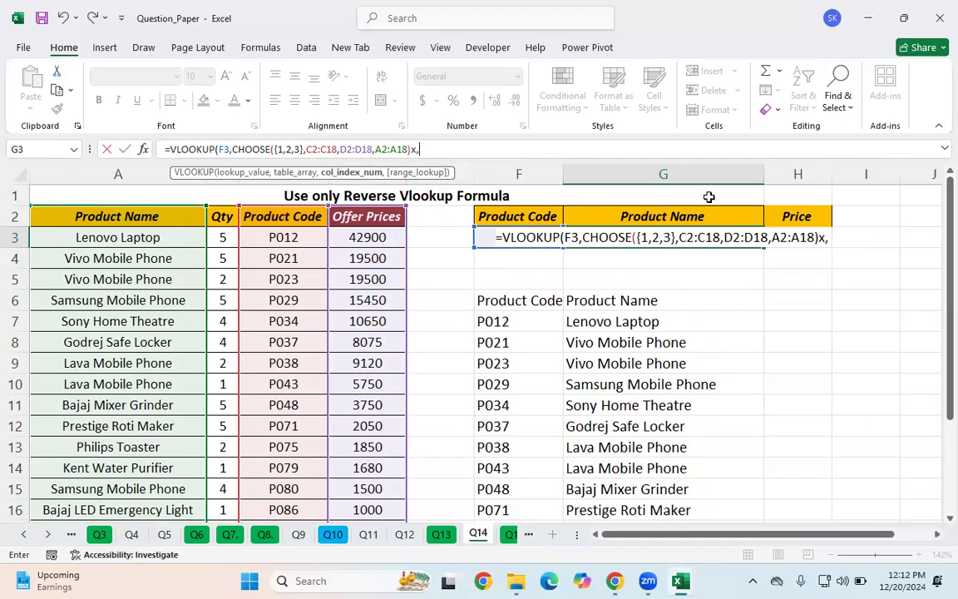
pyautogui.press('BackSpace')
pyautogui.press('BackSpace')
pyautogui.write(',{3,')
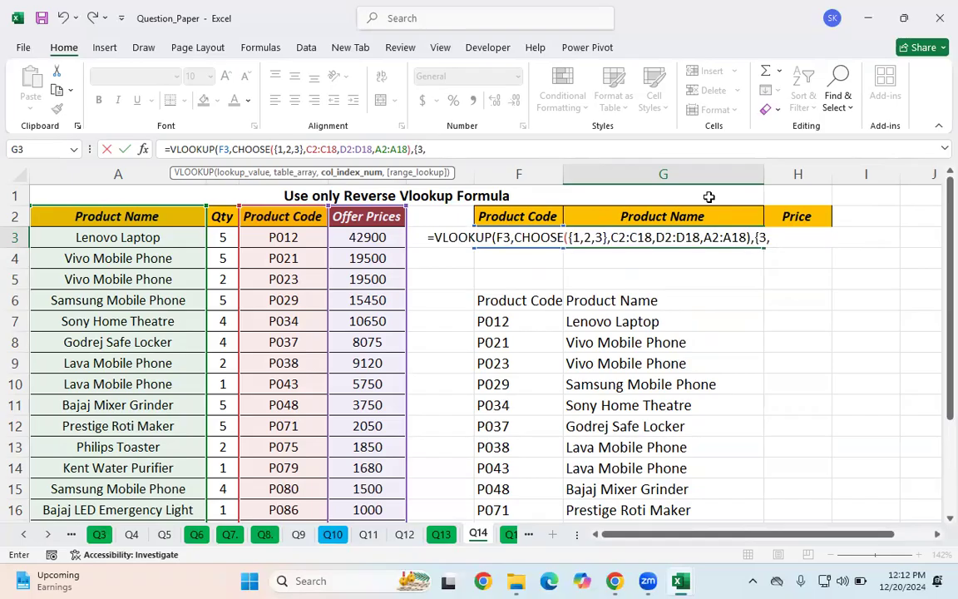
pyautogui.write('2},')
pyautogui.press('Down')
pyautogui.press('Tab')
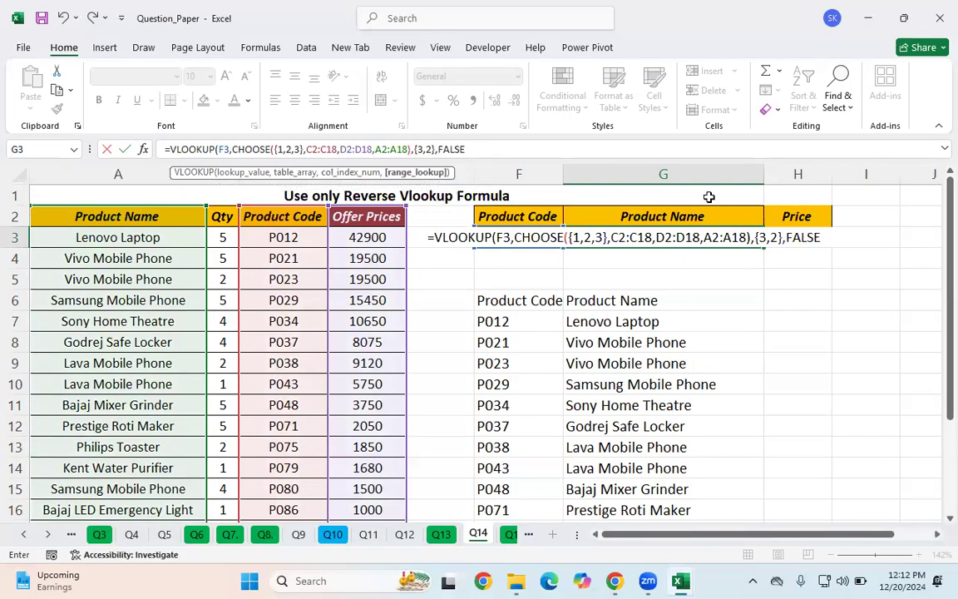
pyautogui.write(')')
pyautogui.press('Return')
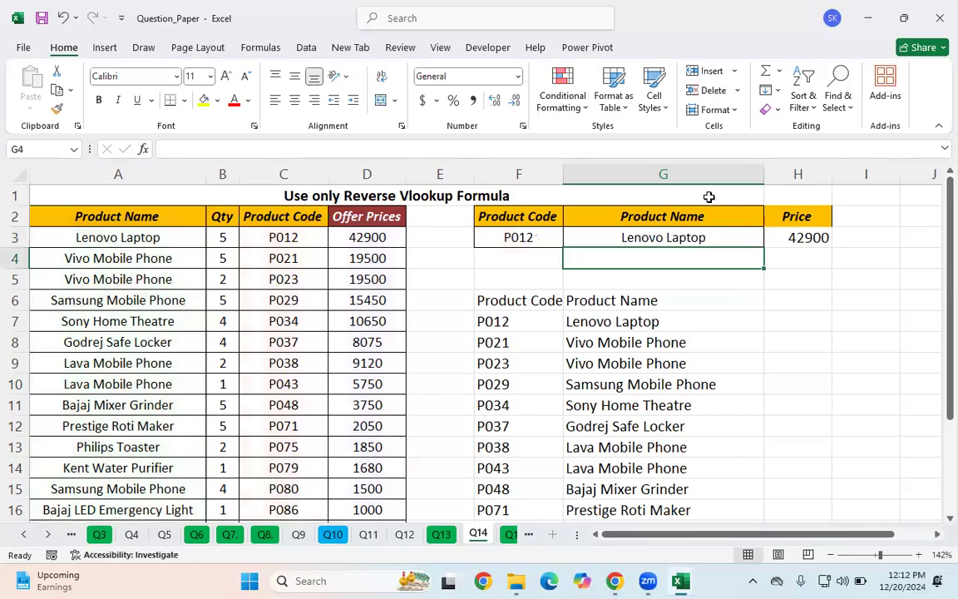
# Step: Delete the helper CHOOSE table in F6:G22
pyautogui.click(486, 304)
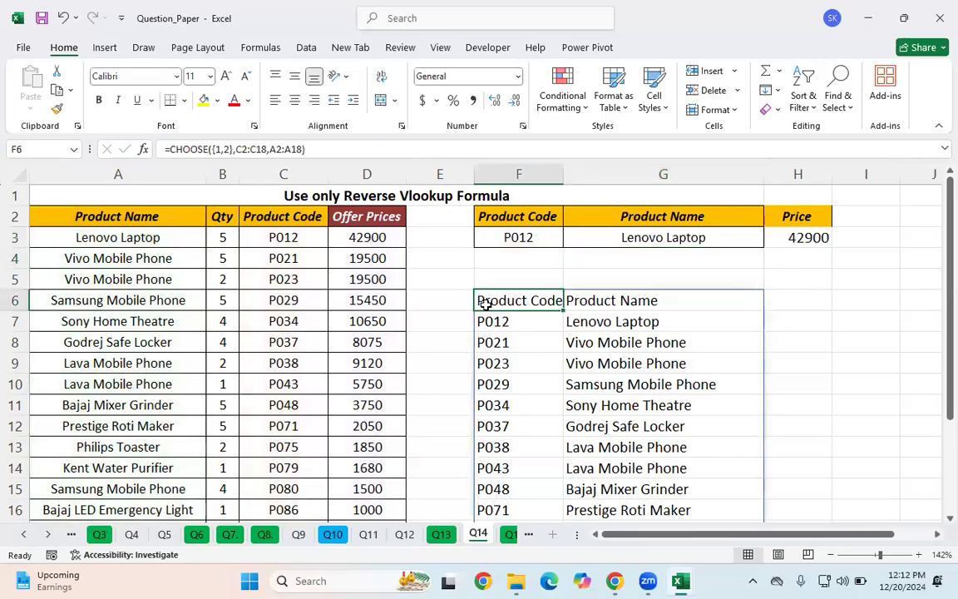
pyautogui.hotkey('ctrl', 'shift', 'Right')
pyautogui.hotkey('ctrl', 'shift', 'Down')
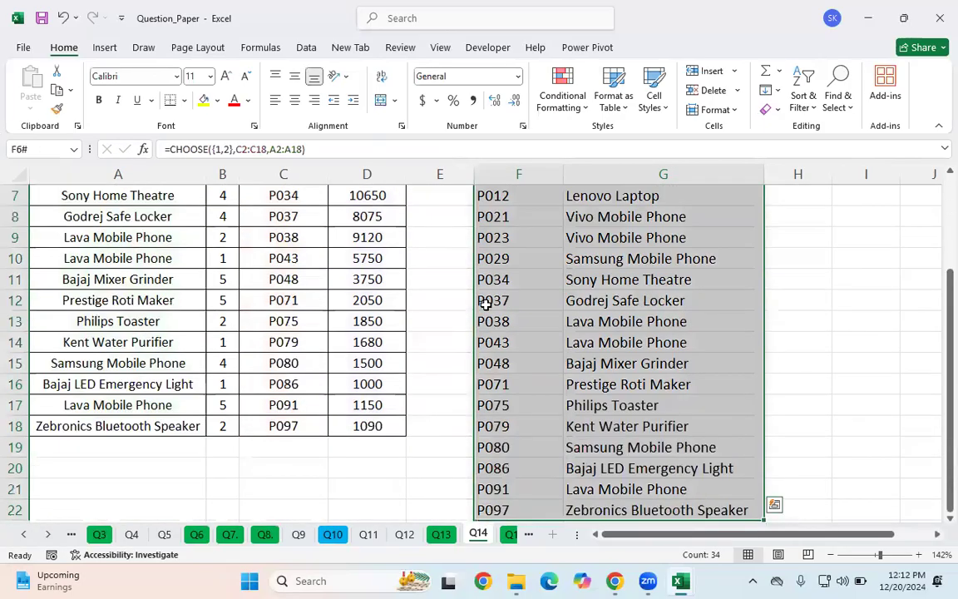
pyautogui.press('Delete')
pyautogui.scroll(2, 569, 341)
pyautogui.click(628, 255)
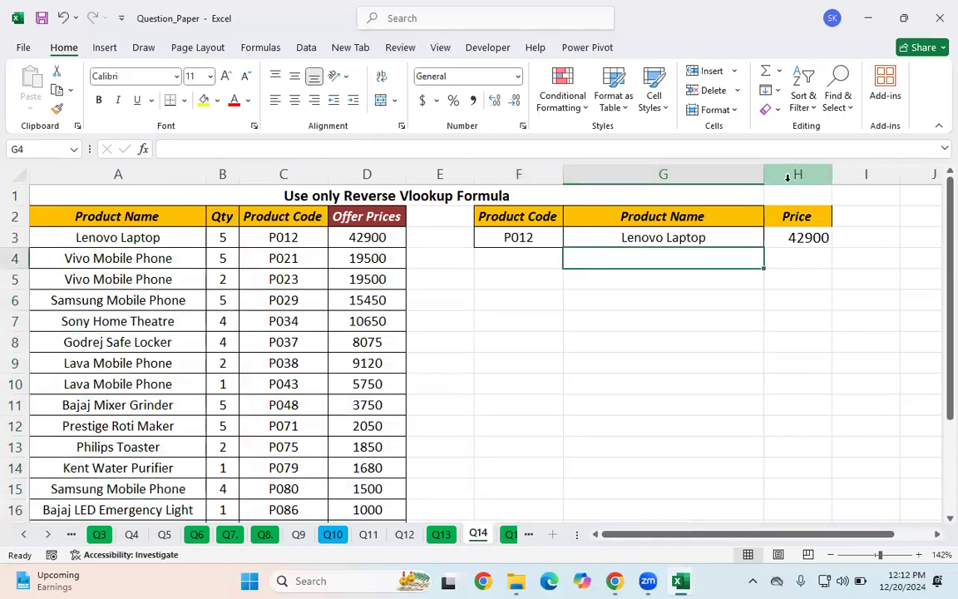